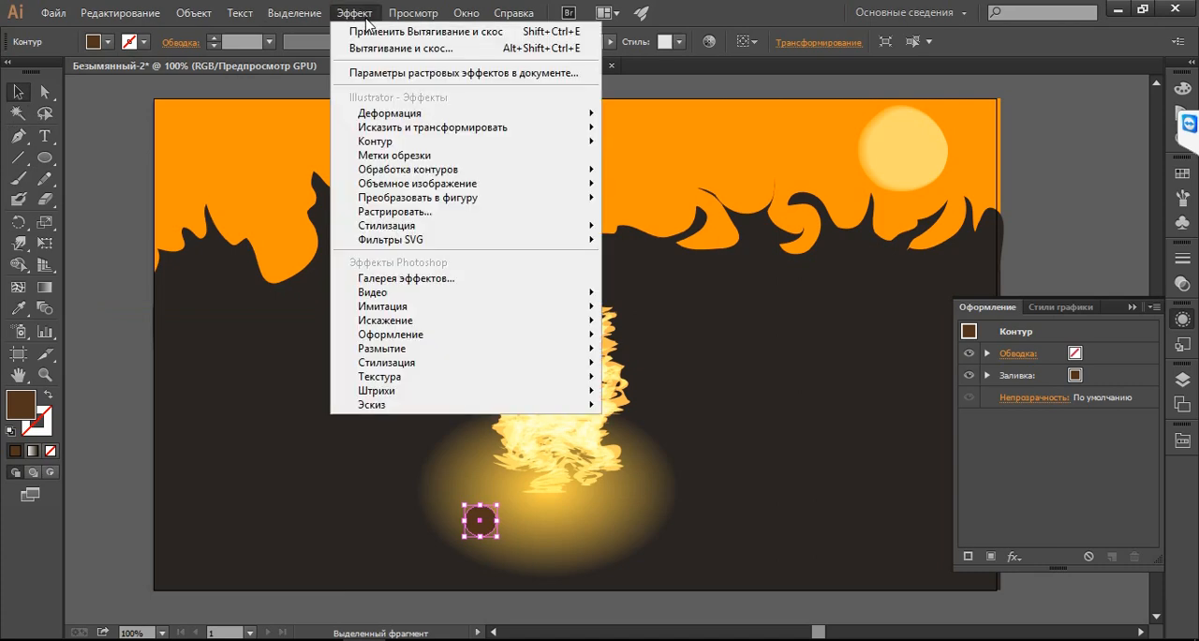
Start a previewed 3D Extrude & Bevel effect on the small brown circle and rotate it to -14°, 20°, -5°
mouse_move(560, 185)
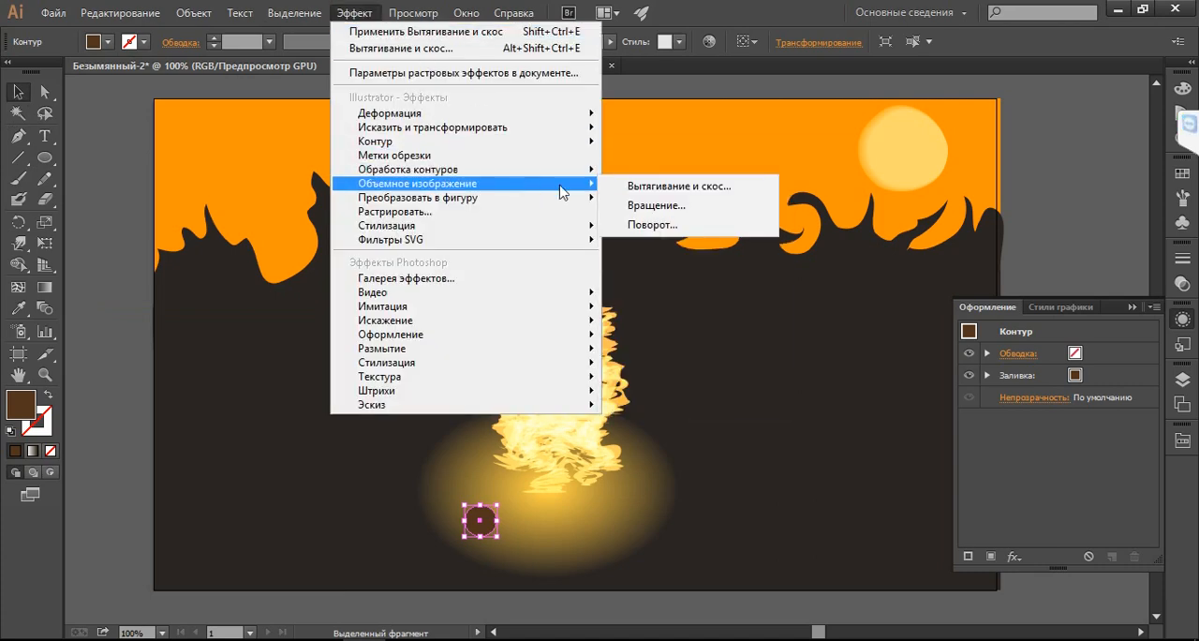
click(665, 191)
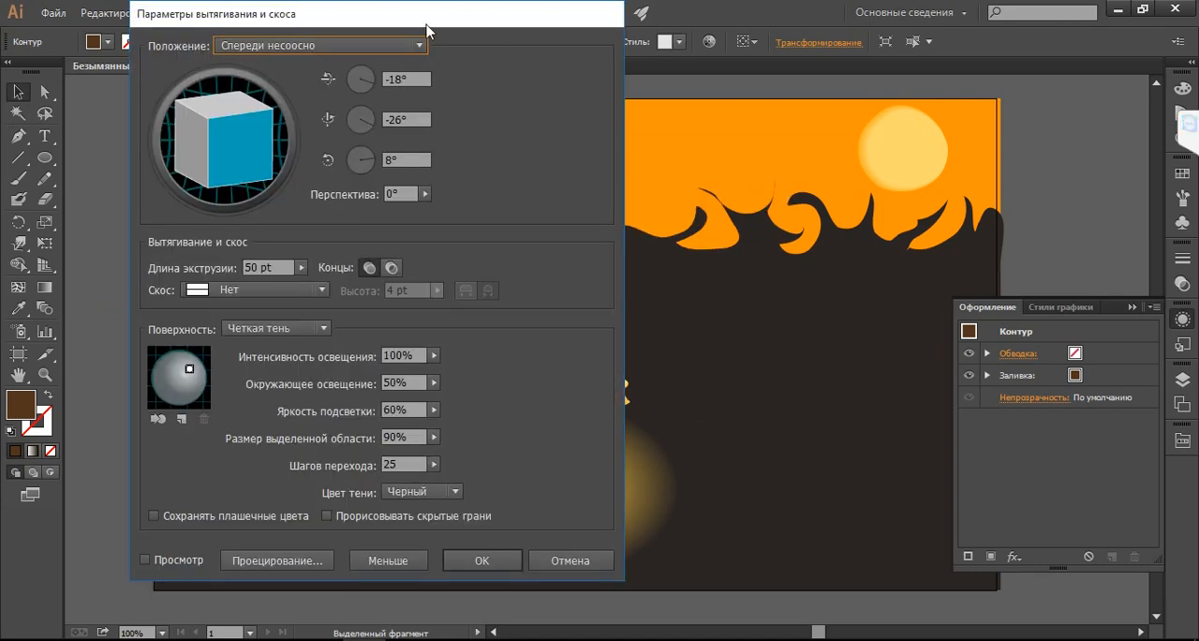
drag(427, 30, 965, 55)
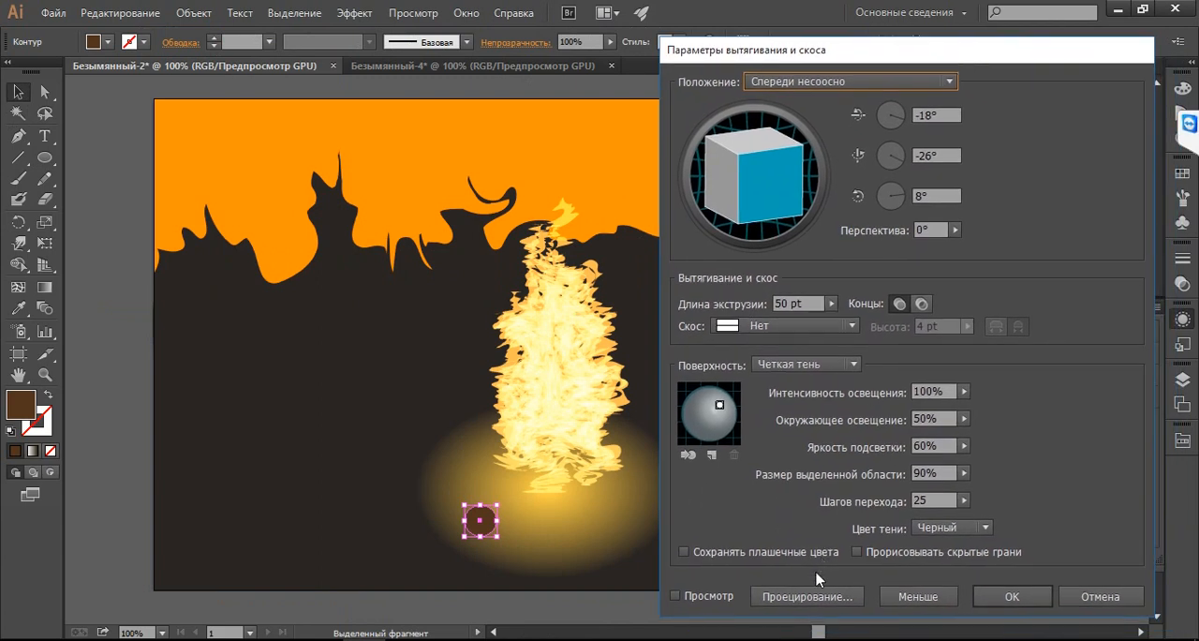
click(703, 598)
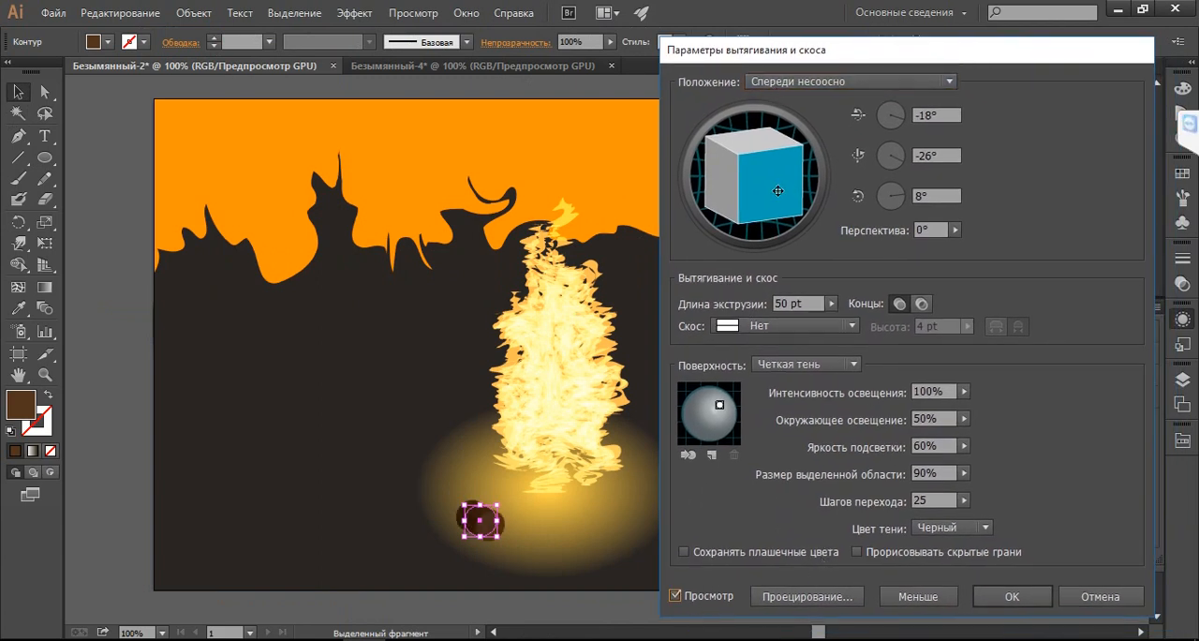
drag(778, 191, 732, 189)
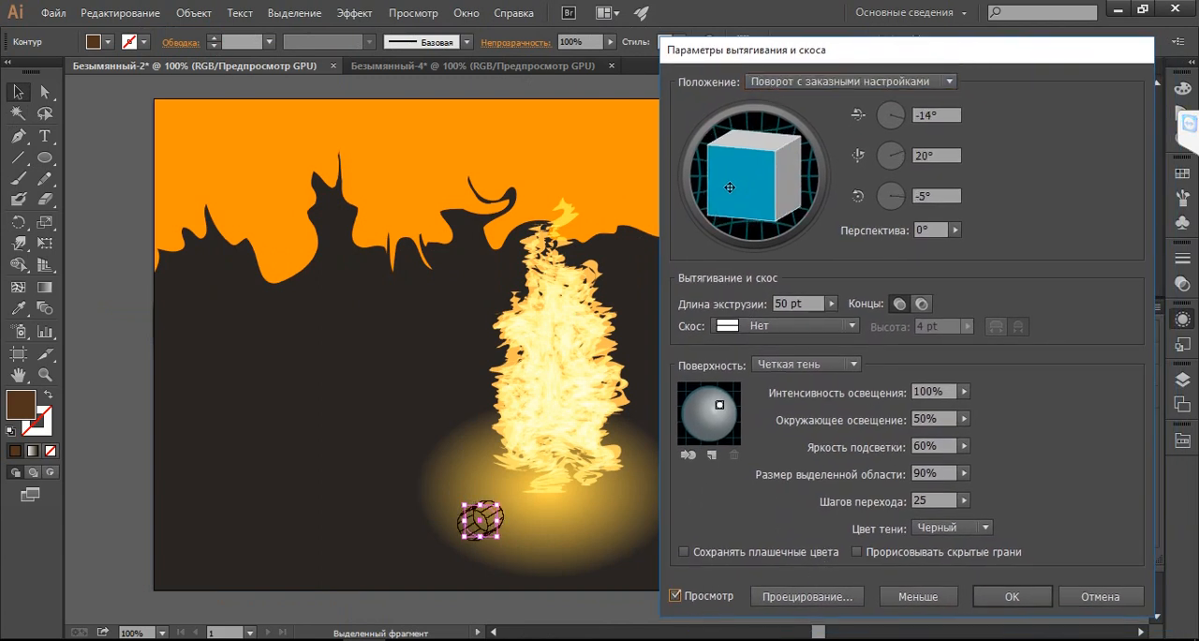
Set the brown circle's extrusion depth to 200 pt and light intensity to 81%, and apply the effect
click(807, 304)
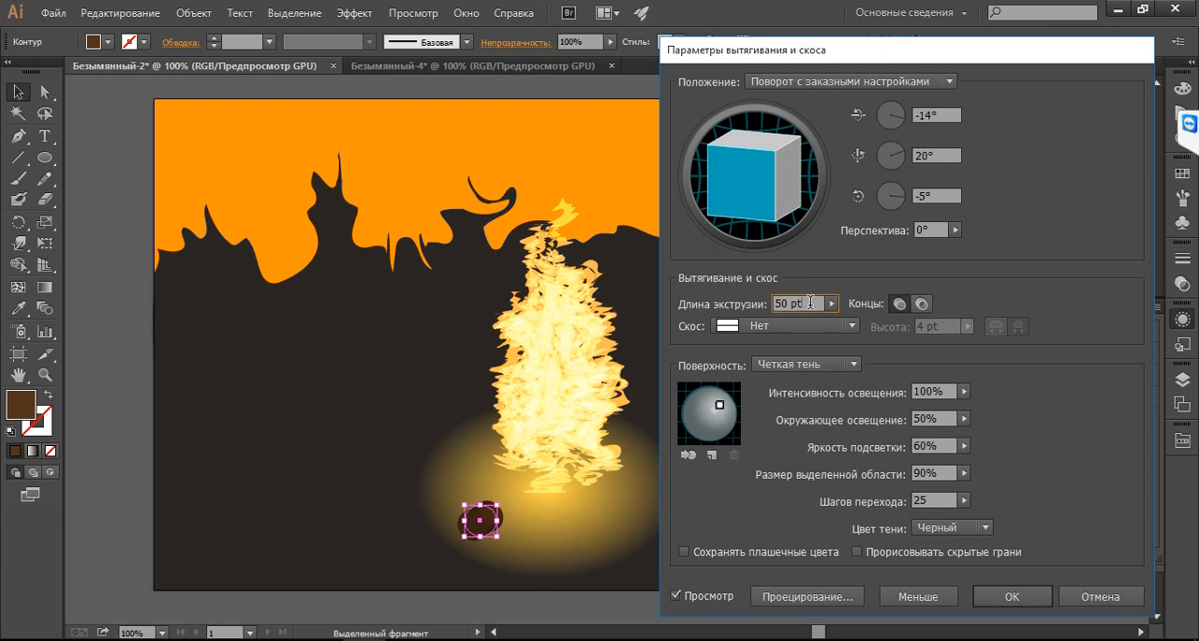
text(200)
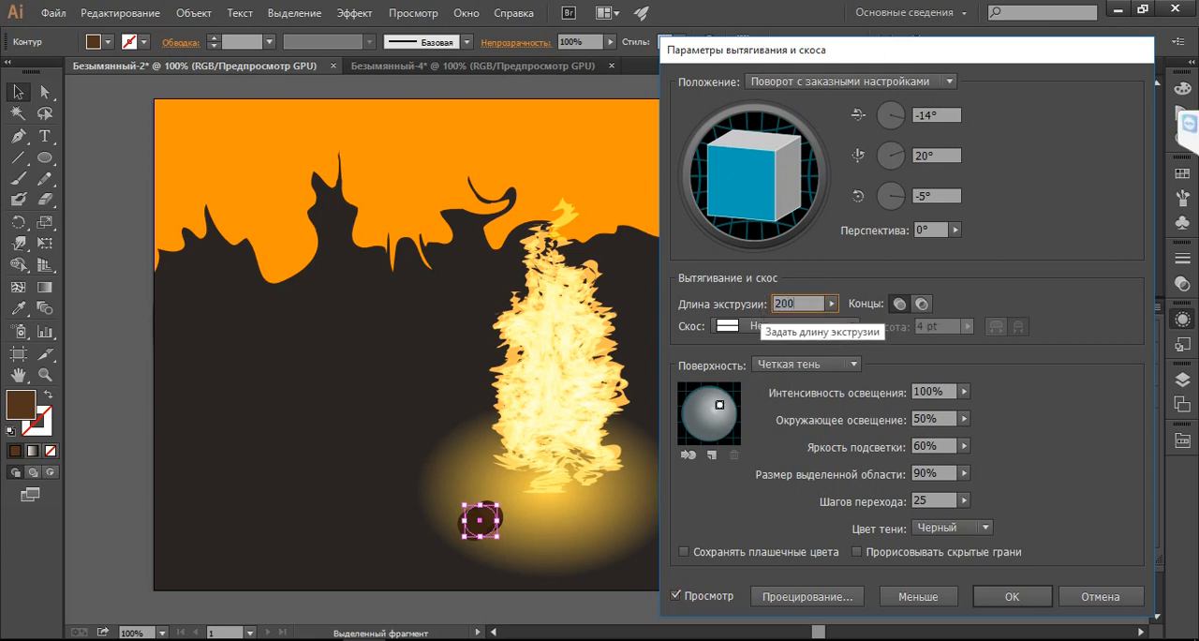
click(941, 192)
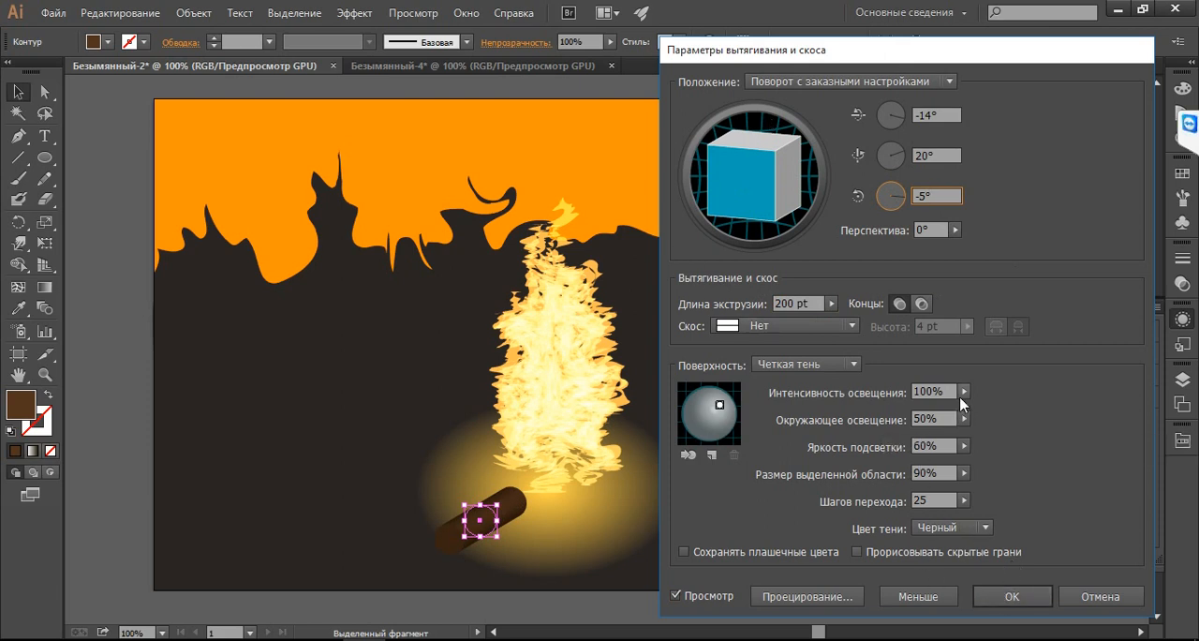
click(961, 393)
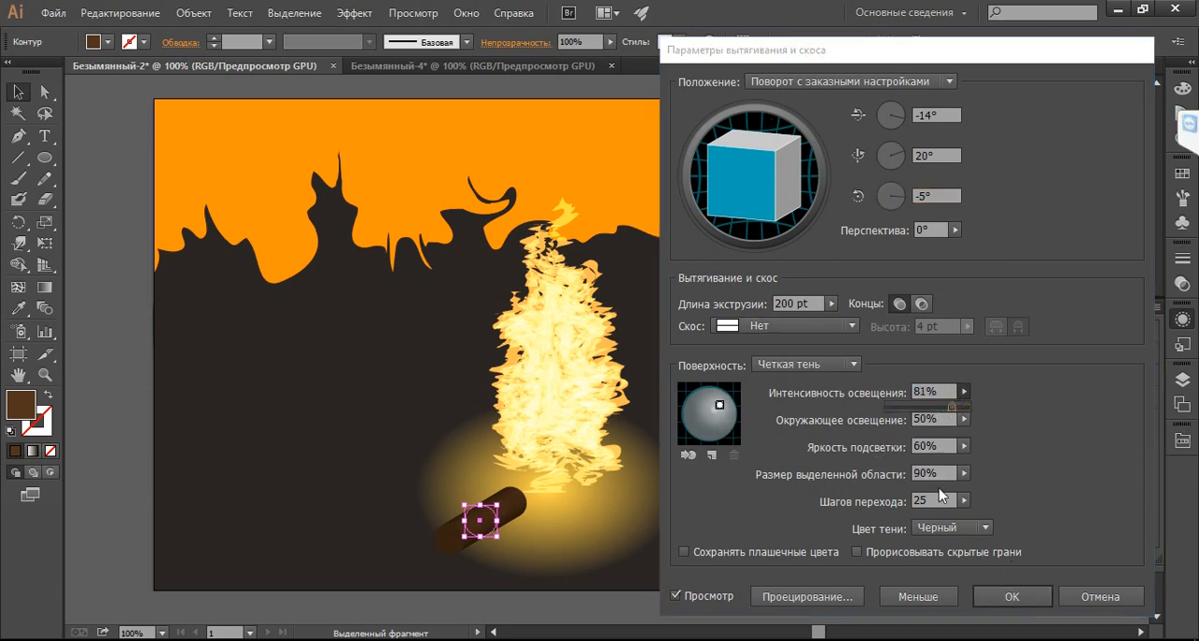
click(1012, 597)
click(1000, 599)
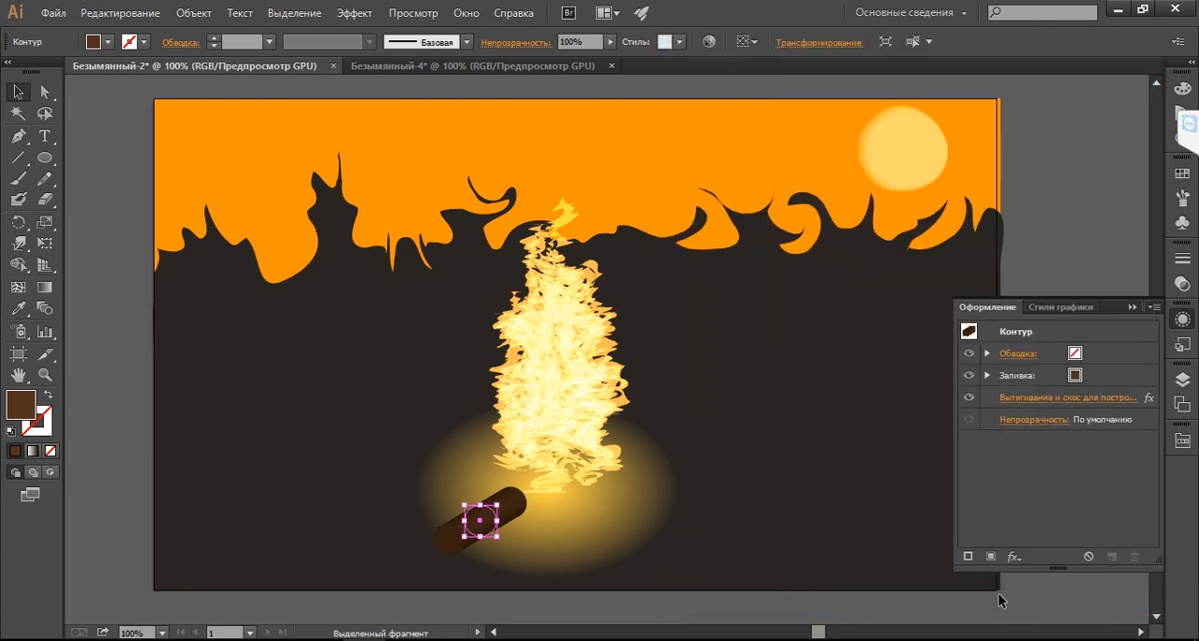
Duplicate the log to the fire's right side, rotate the copy's extrusion to -21°, -34°, 9°, and bring it against the fire's base
drag(521, 514, 619, 507)
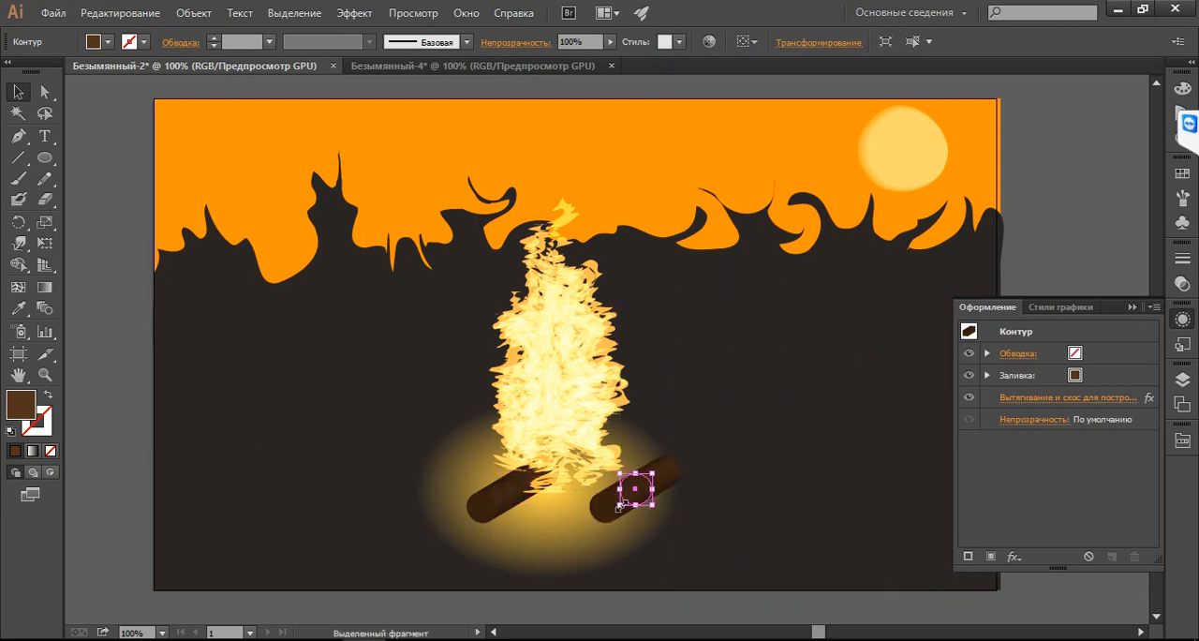
click(1183, 321)
click(1182, 320)
click(1072, 396)
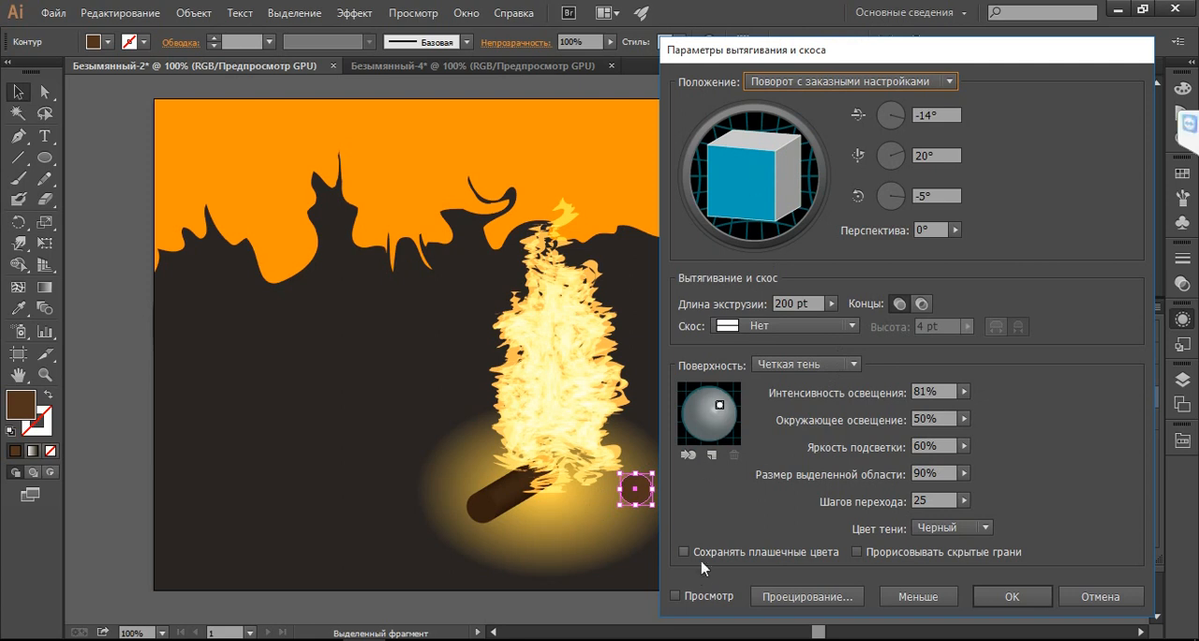
click(675, 595)
drag(734, 184, 809, 164)
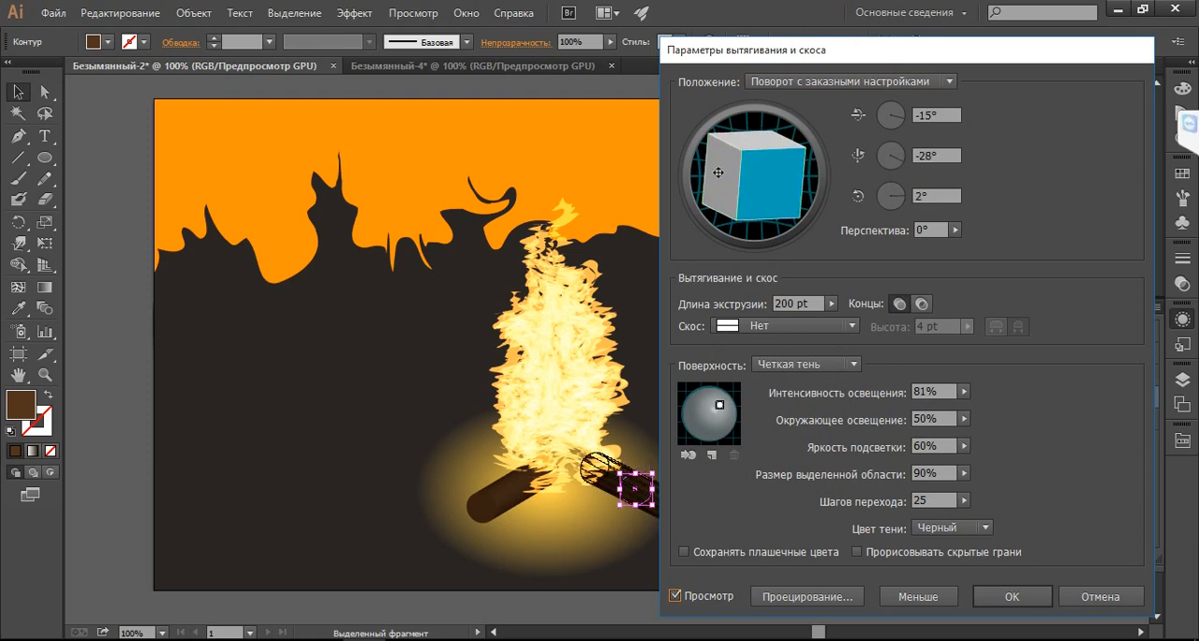
drag(718, 173, 723, 178)
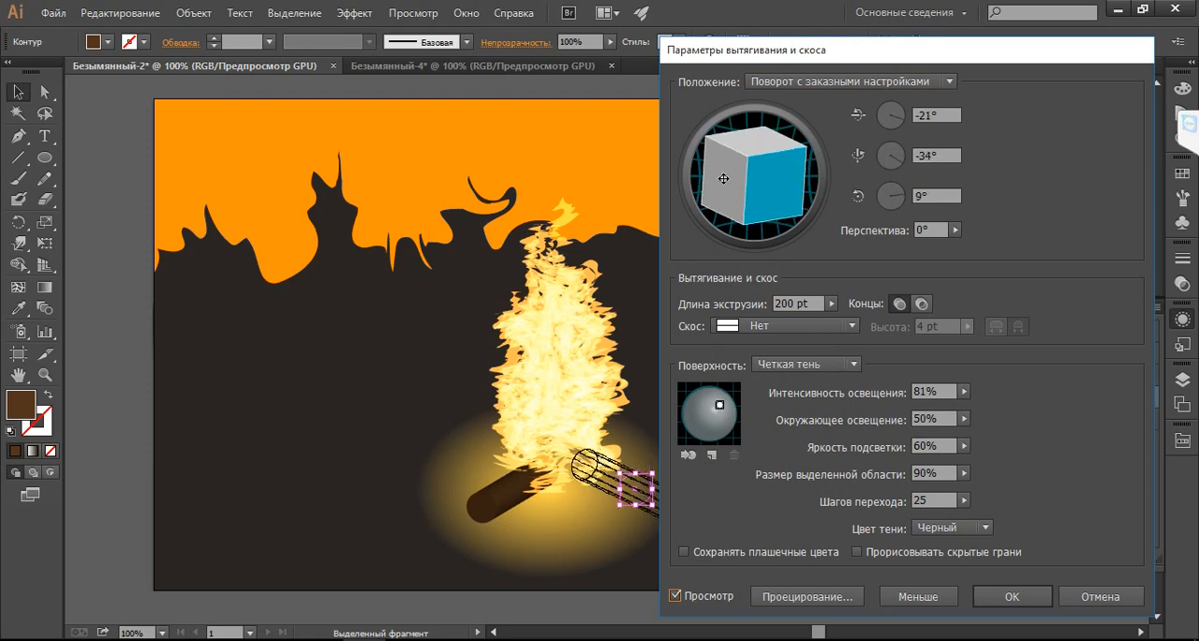
click(1012, 595)
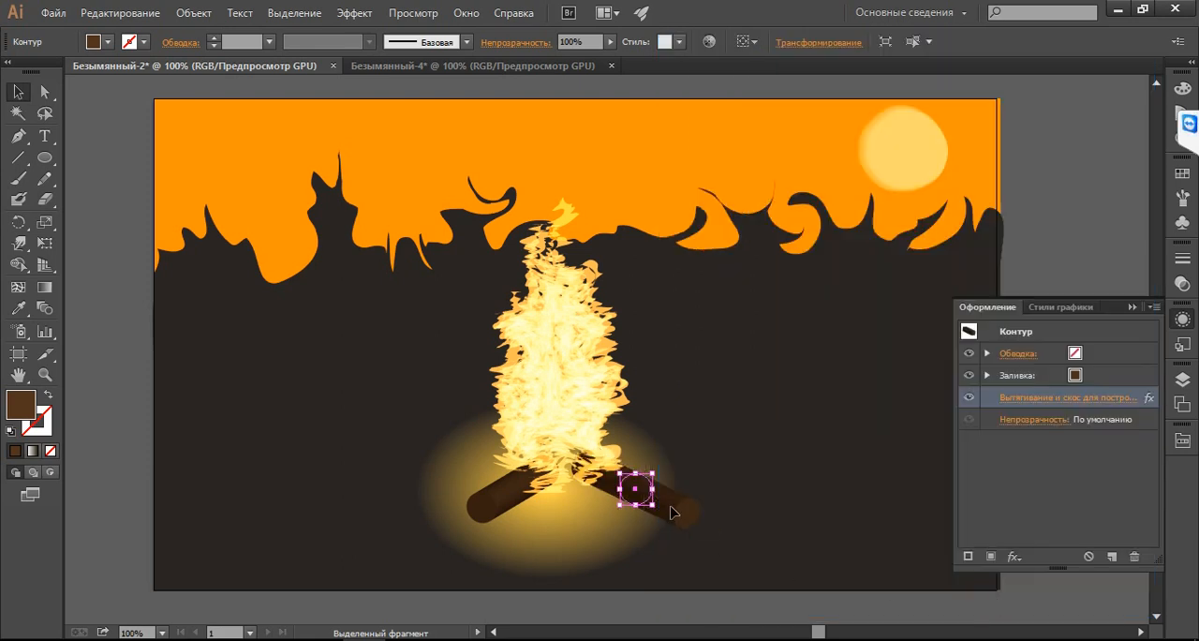
drag(671, 510, 626, 498)
Draw a small ellipse just outside the artboard's left edge and fill it with greyish brown 514338
click(50, 159)
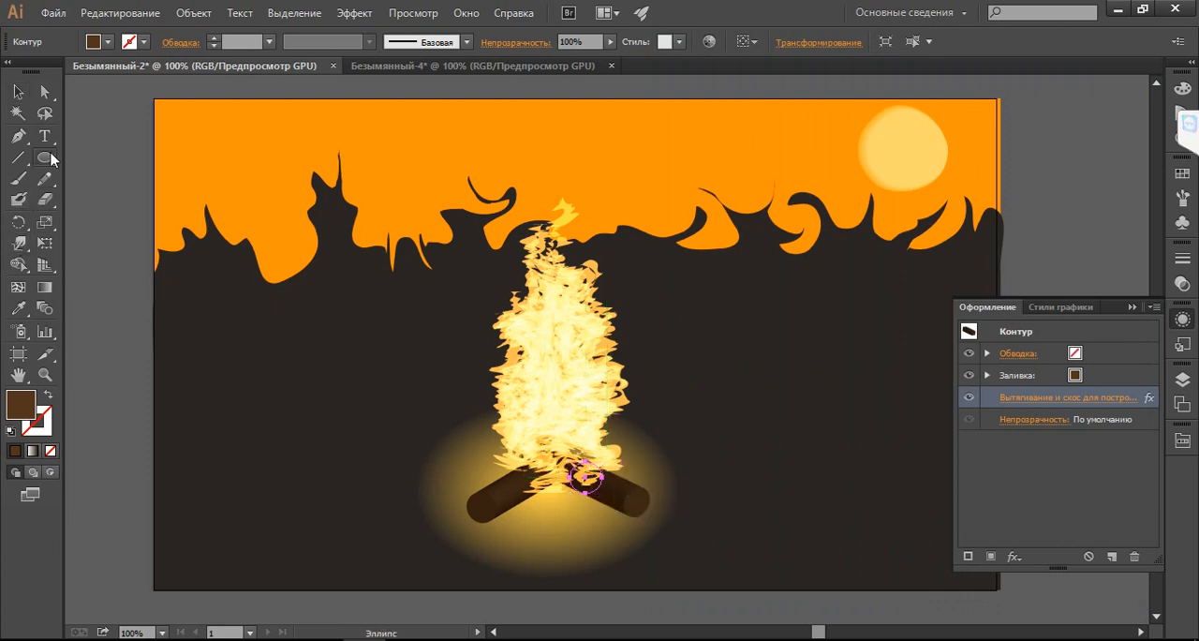
drag(122, 373, 145, 401)
key(v)
double_click(36, 413)
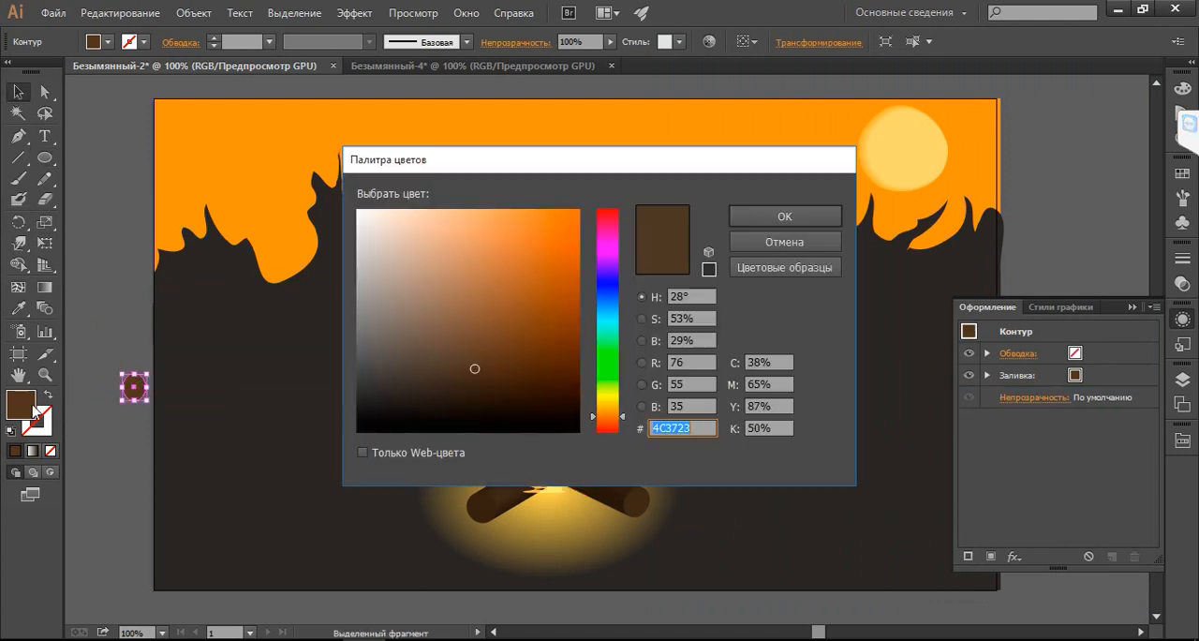
drag(454, 346, 425, 362)
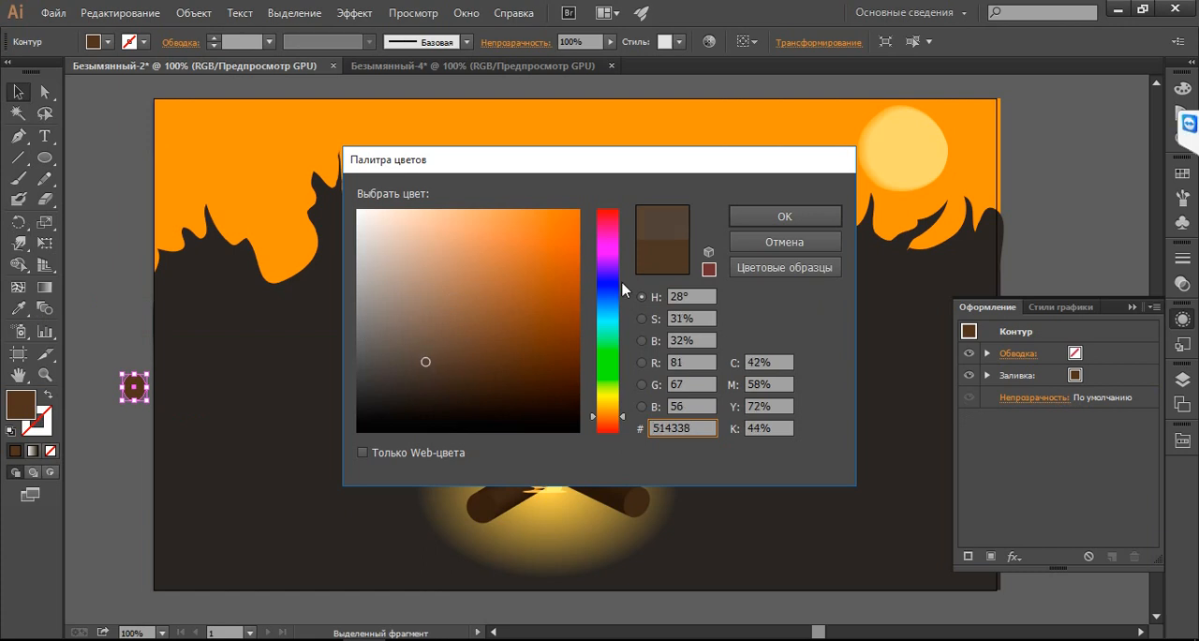
click(756, 214)
Apply a 3D Extrude & Bevel effect with a 150 pt extrusion depth to the small ellipse
click(355, 13)
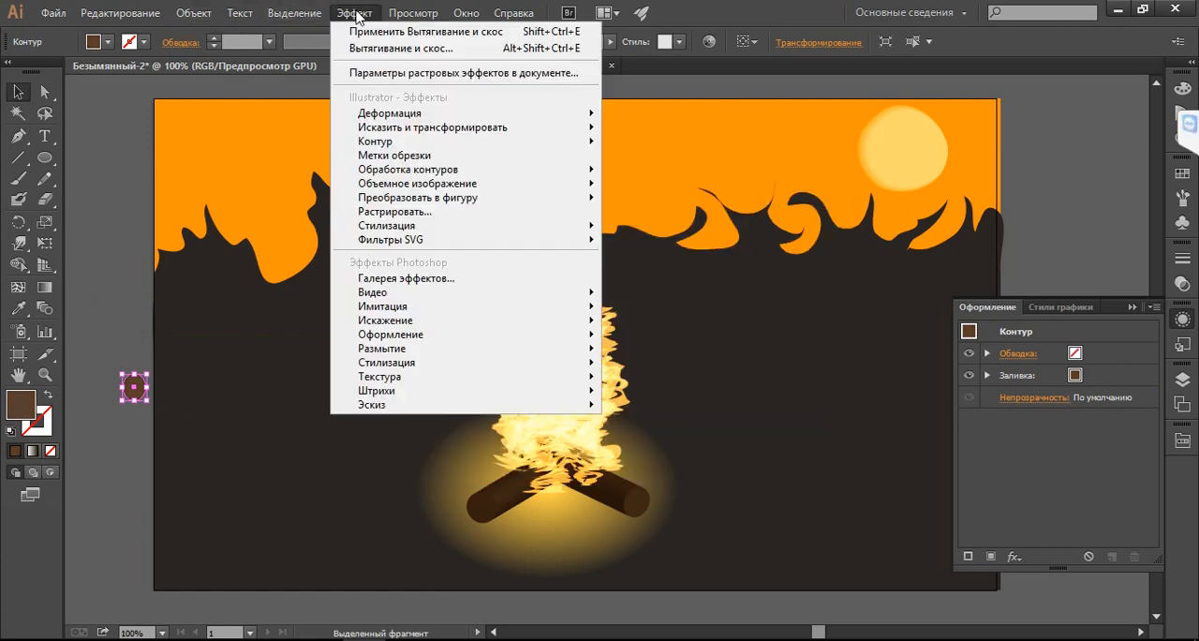
mouse_move(580, 183)
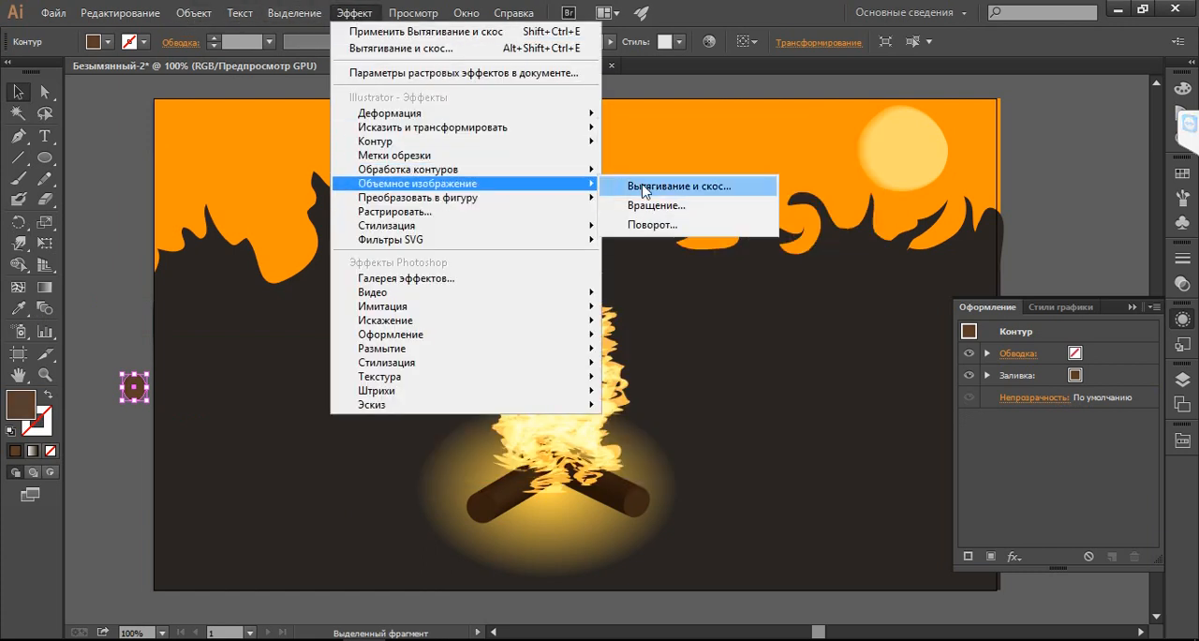
click(644, 189)
click(675, 595)
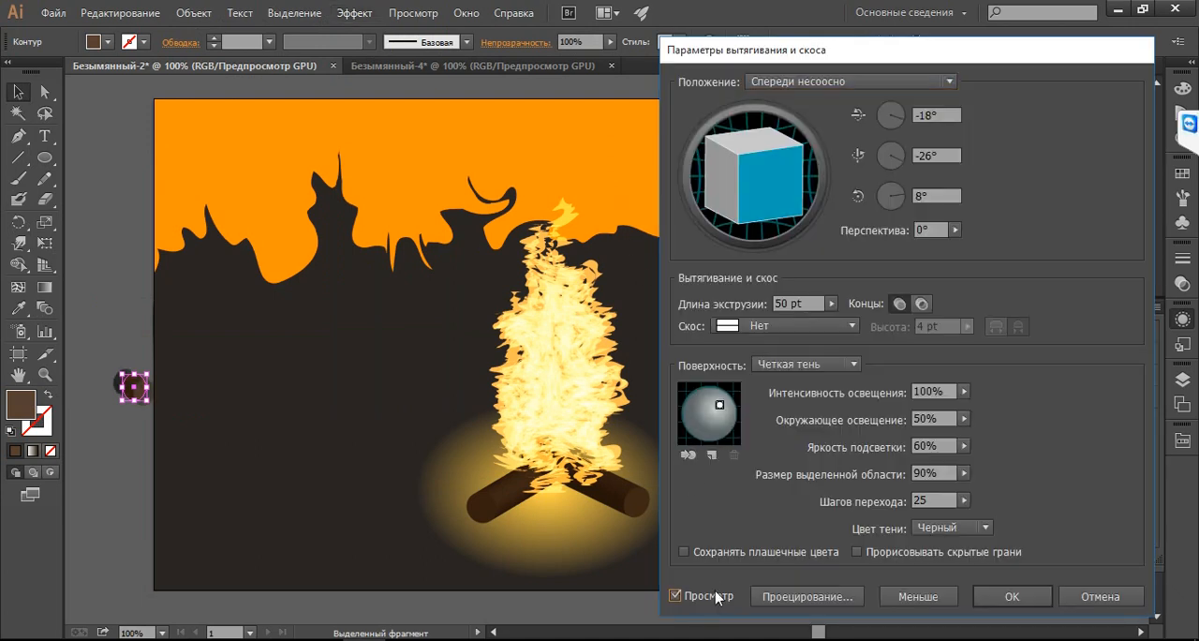
double_click(811, 302)
text(15)
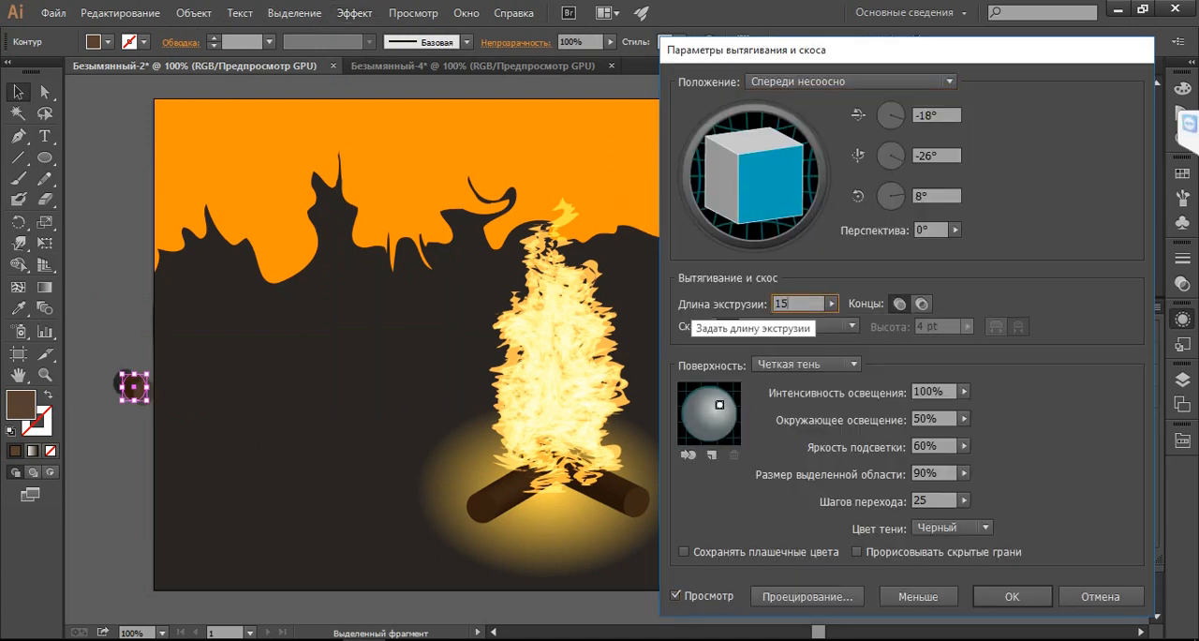
text(0)
click(1007, 596)
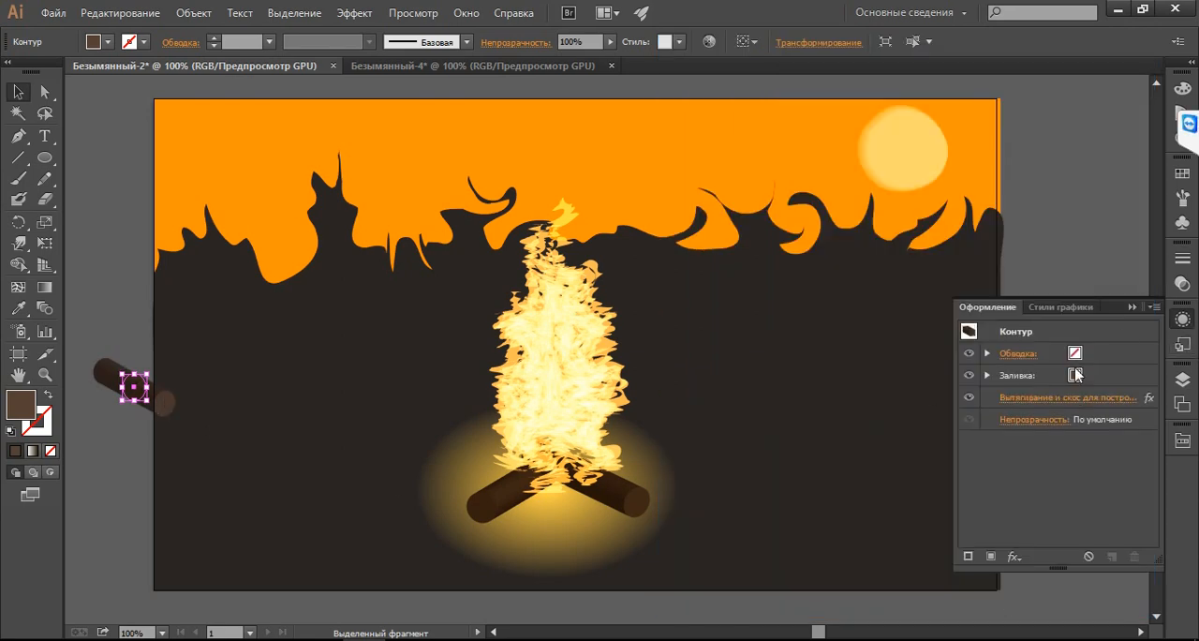
Rotate the greyish-brown log's extrusion to -18°, -5°, 3°
click(1068, 397)
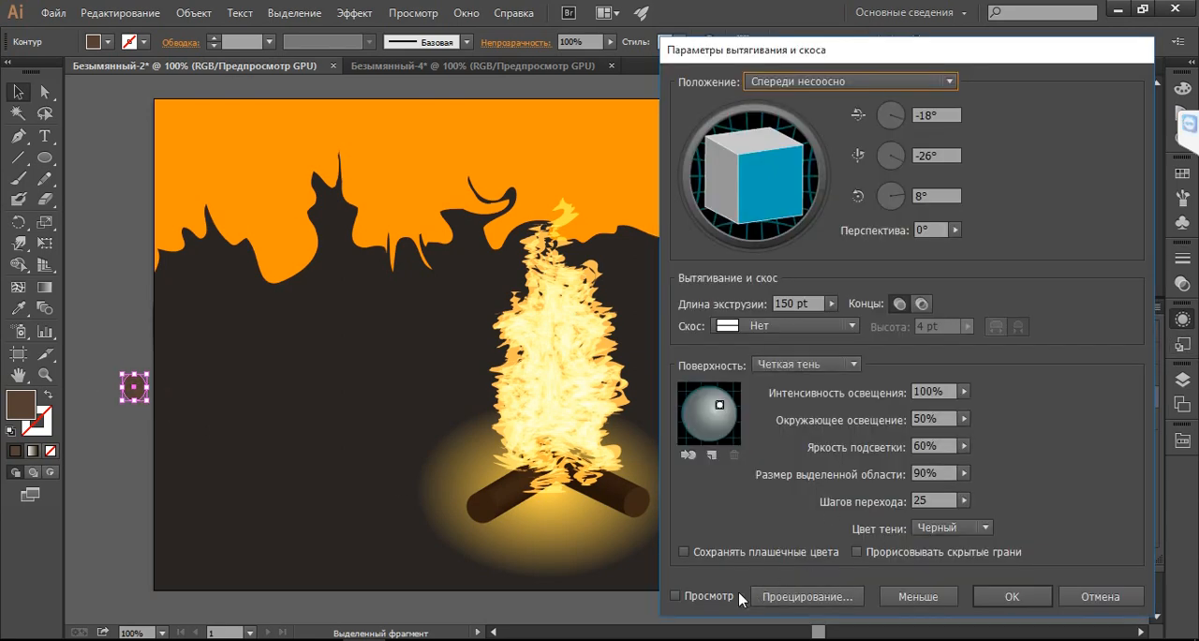
click(676, 596)
drag(749, 177, 728, 192)
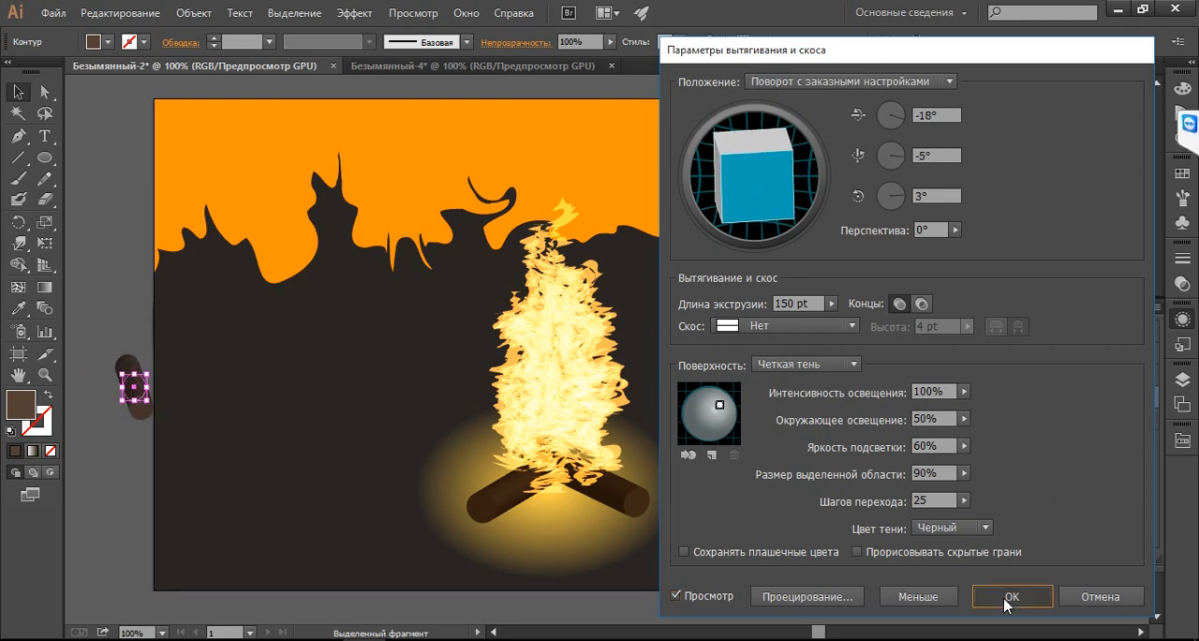
click(1000, 596)
Move the greyish-brown log to the middle of the fire's base and place a duplicate of it beside the right log
drag(137, 394, 560, 492)
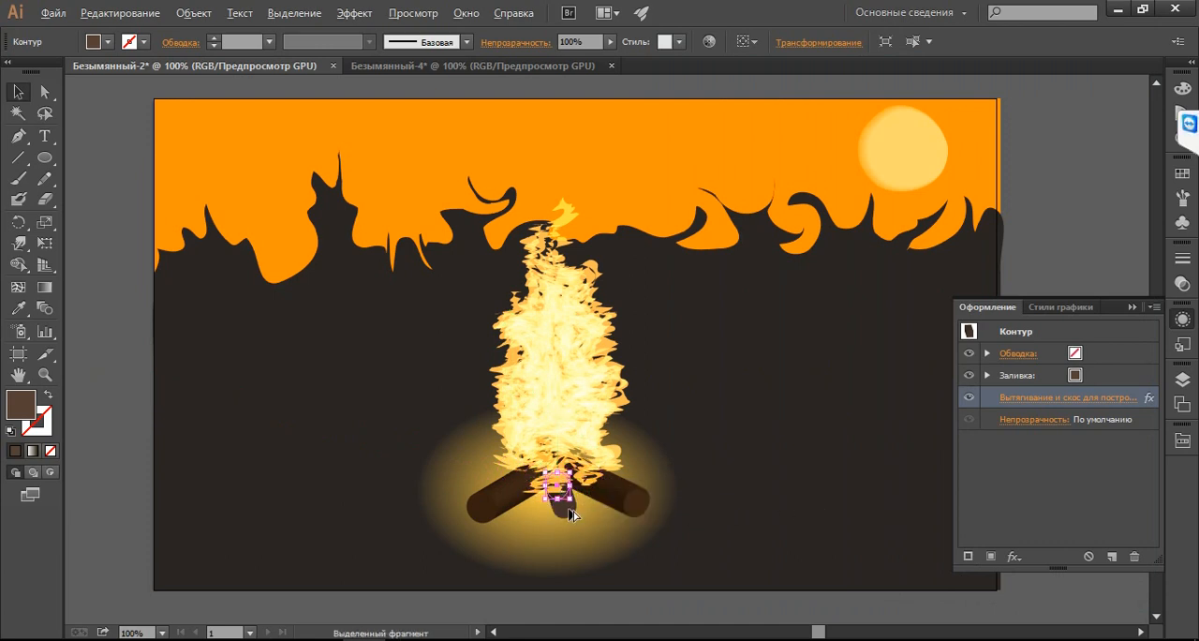
drag(571, 515, 618, 498)
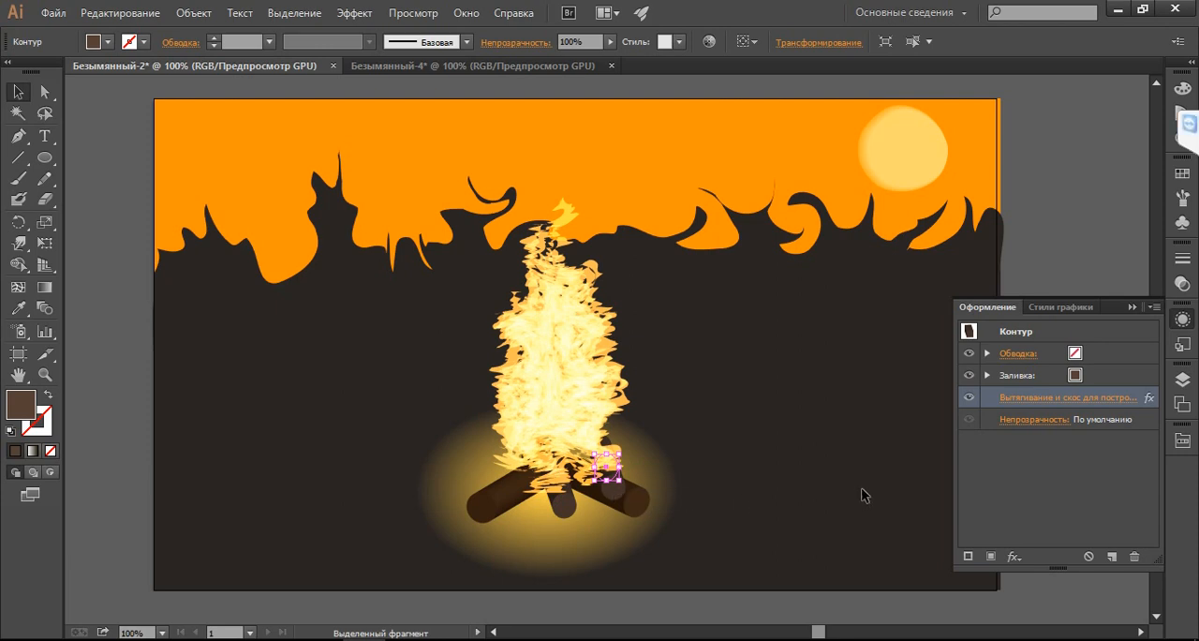
click(919, 456)
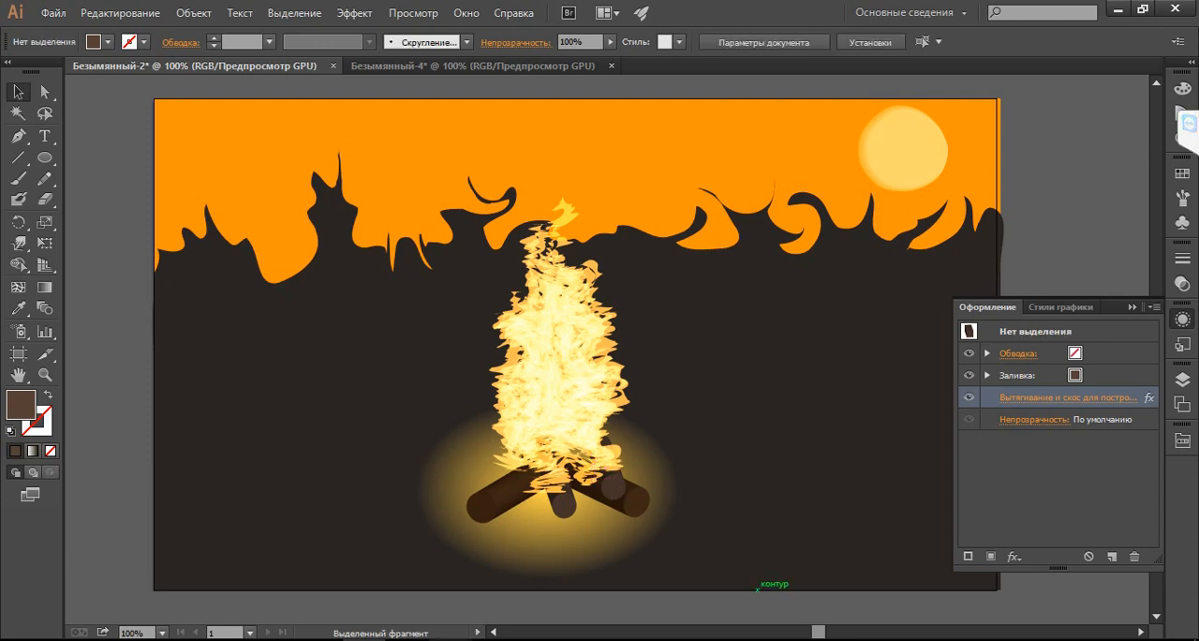
Switch to File Explorer and open the desktop folder Lesson _1909
click(494, 640)
click(784, 490)
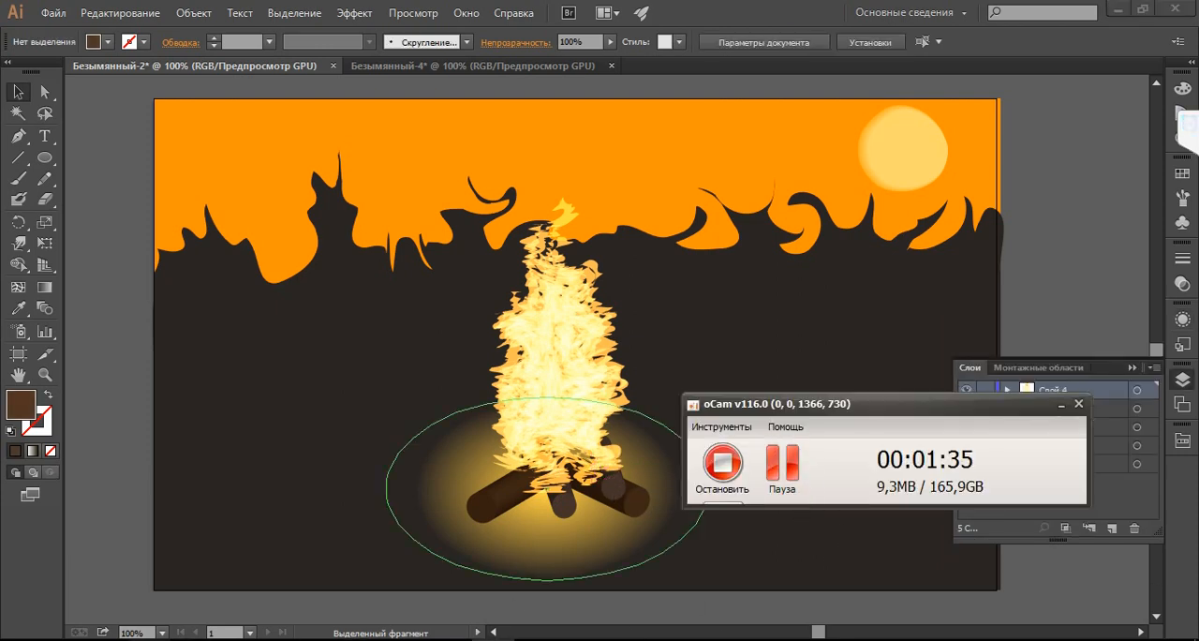
click(235, 639)
click(358, 356)
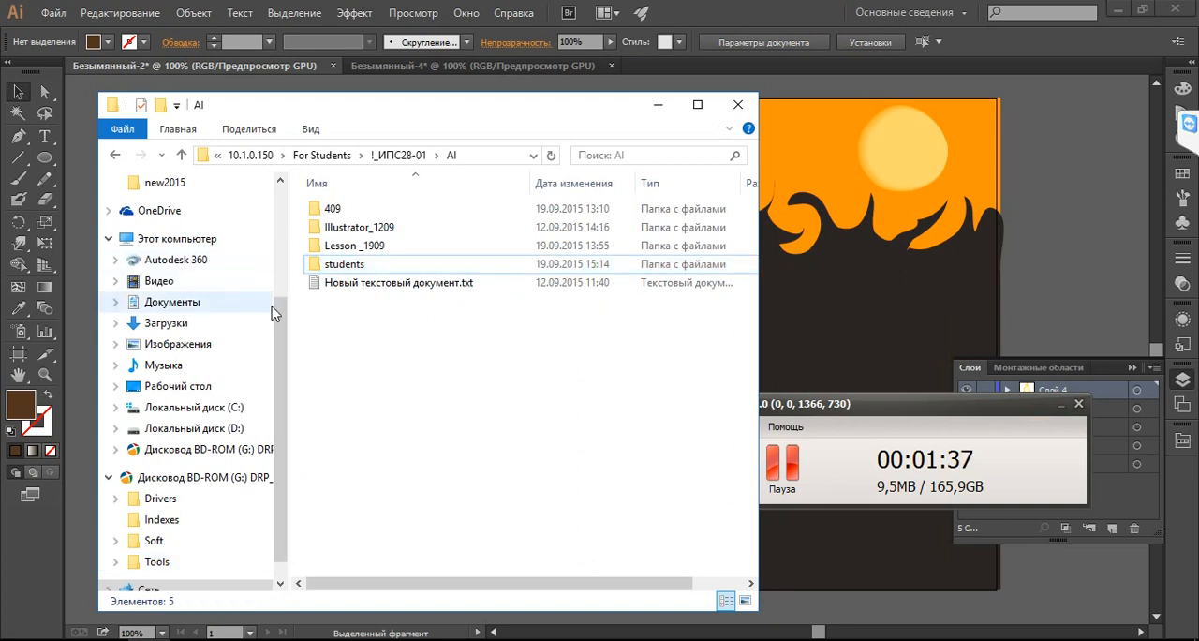
drag(279, 309, 268, 180)
click(183, 212)
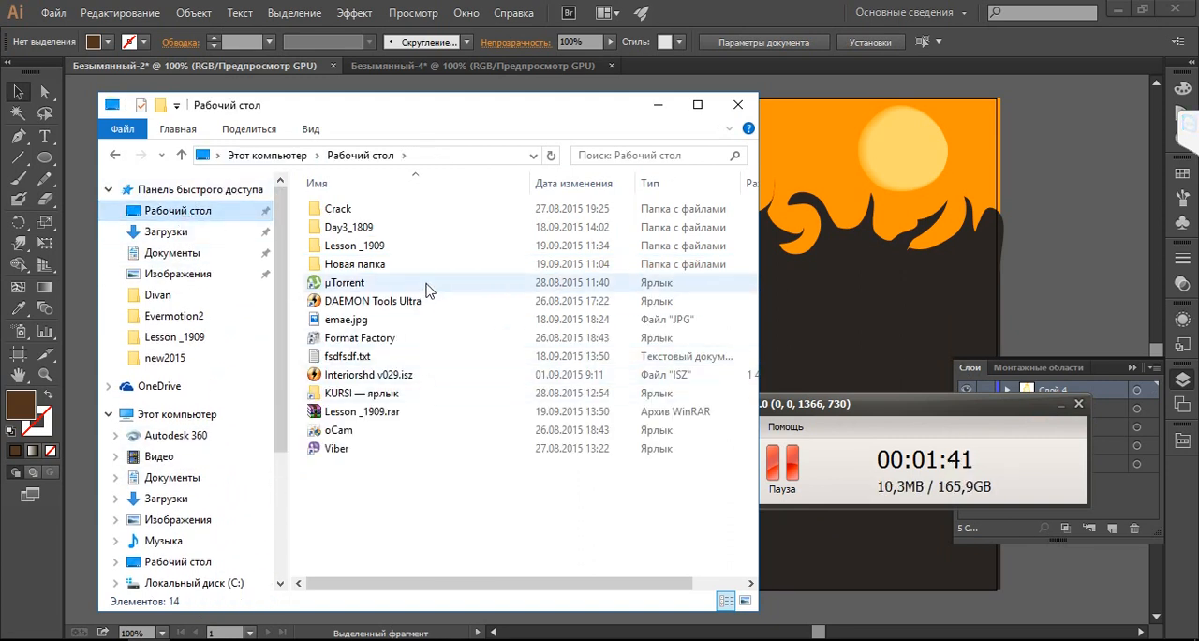
double_click(412, 249)
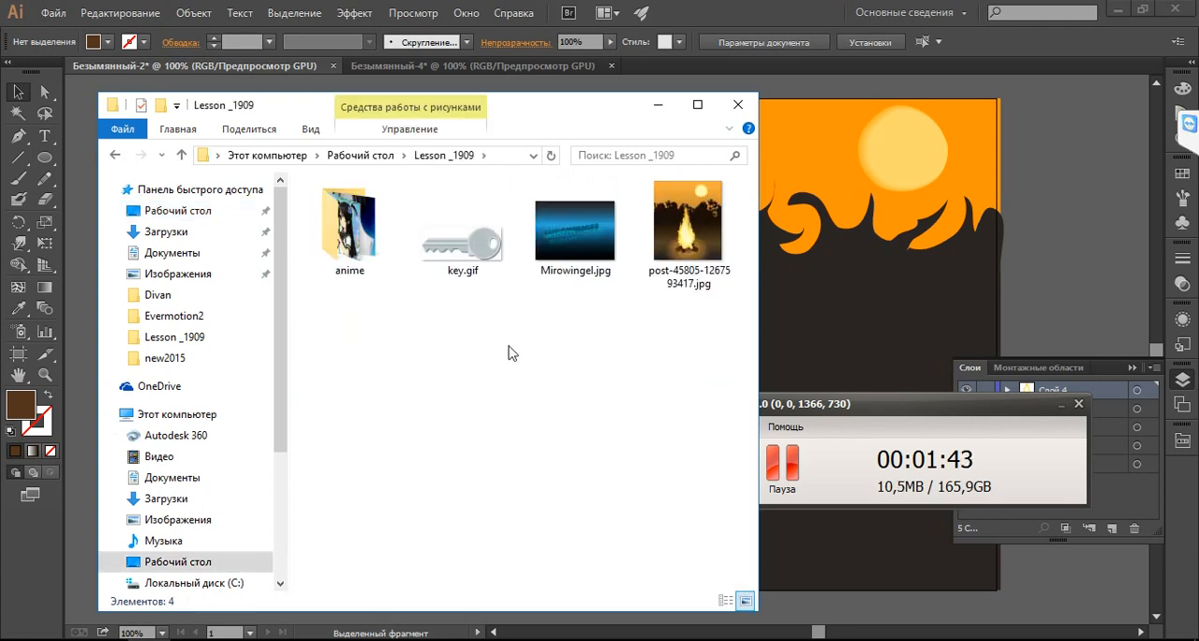
click(1058, 407)
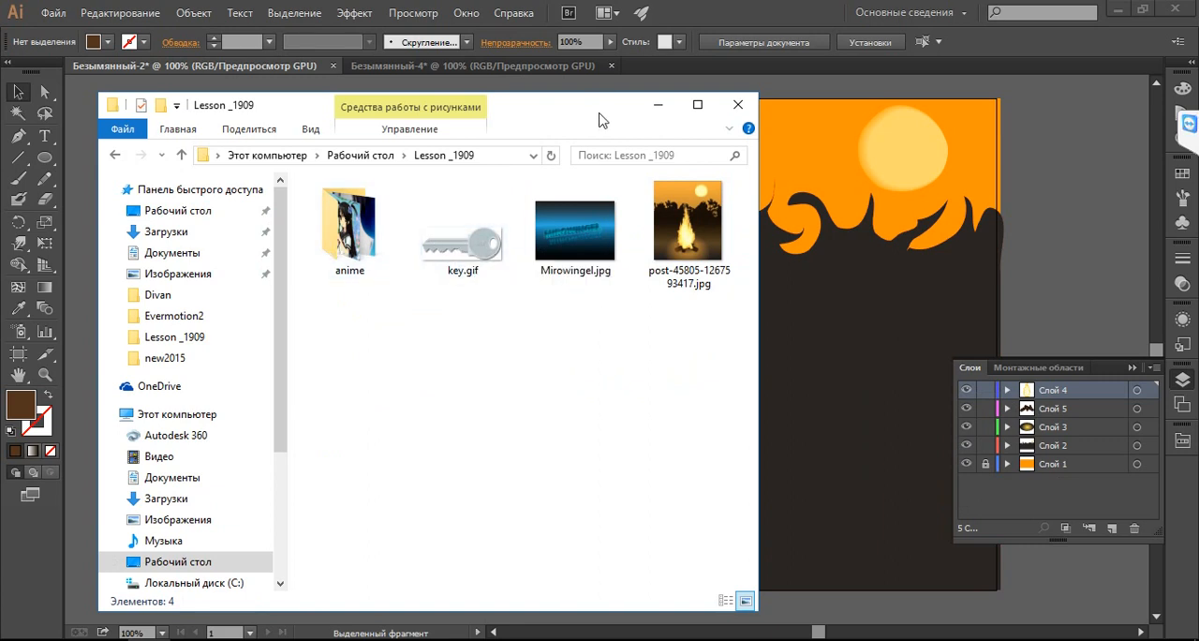
Open key.gif in Photos and close the Lesson _1909 folder window
drag(595, 119, 633, 126)
right_click(510, 239)
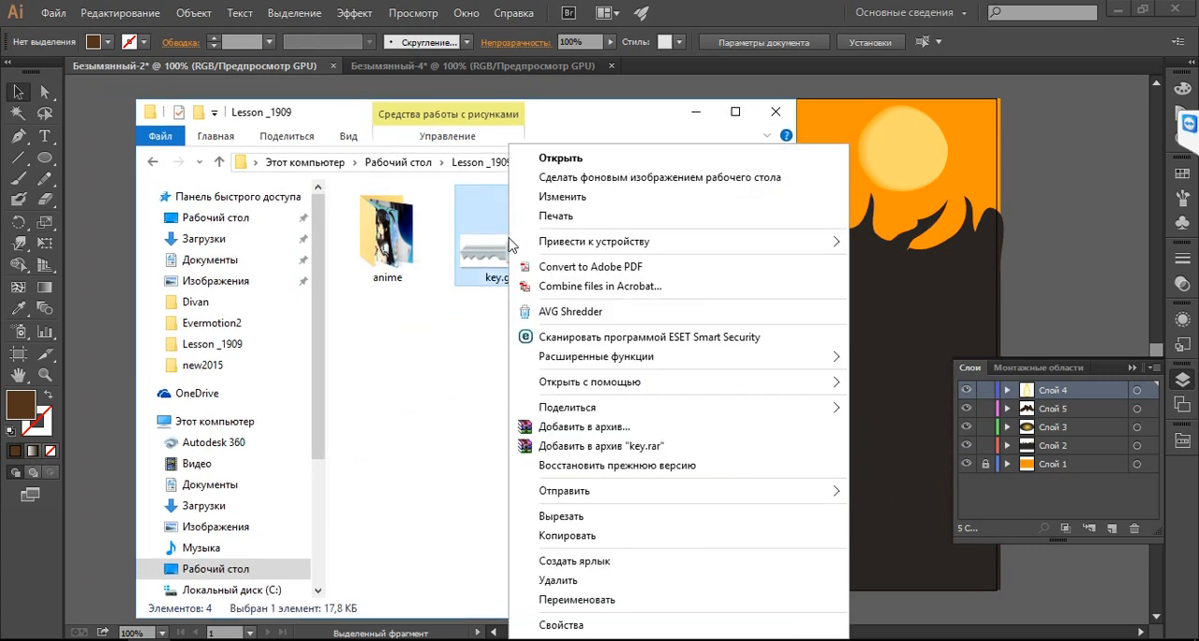
mouse_move(773, 389)
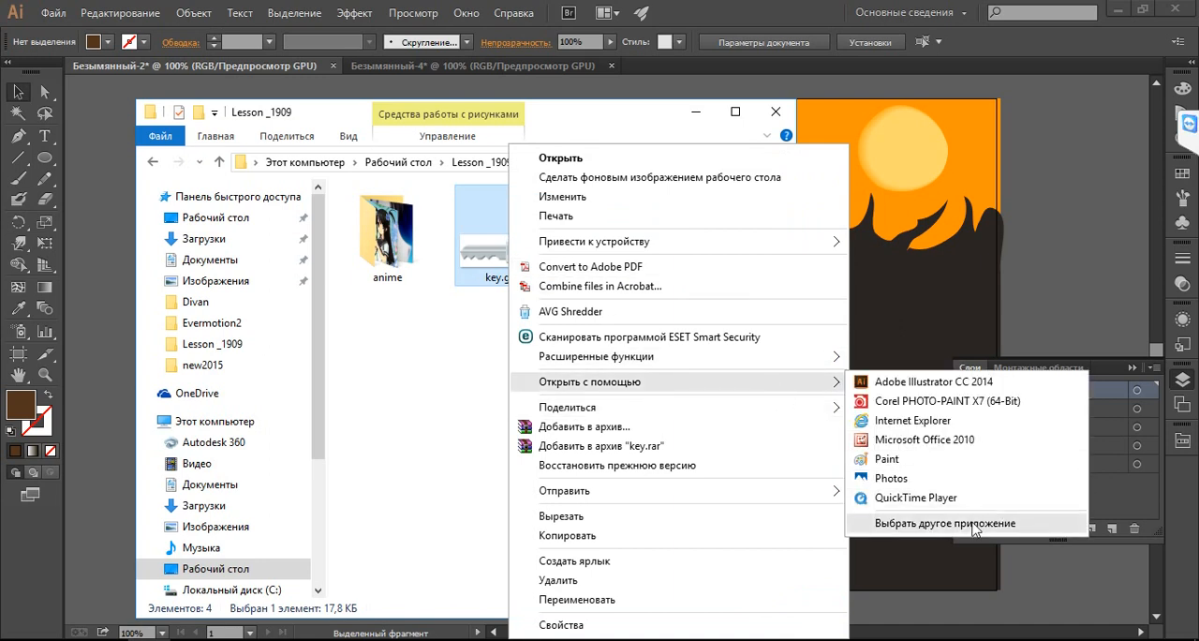
click(923, 477)
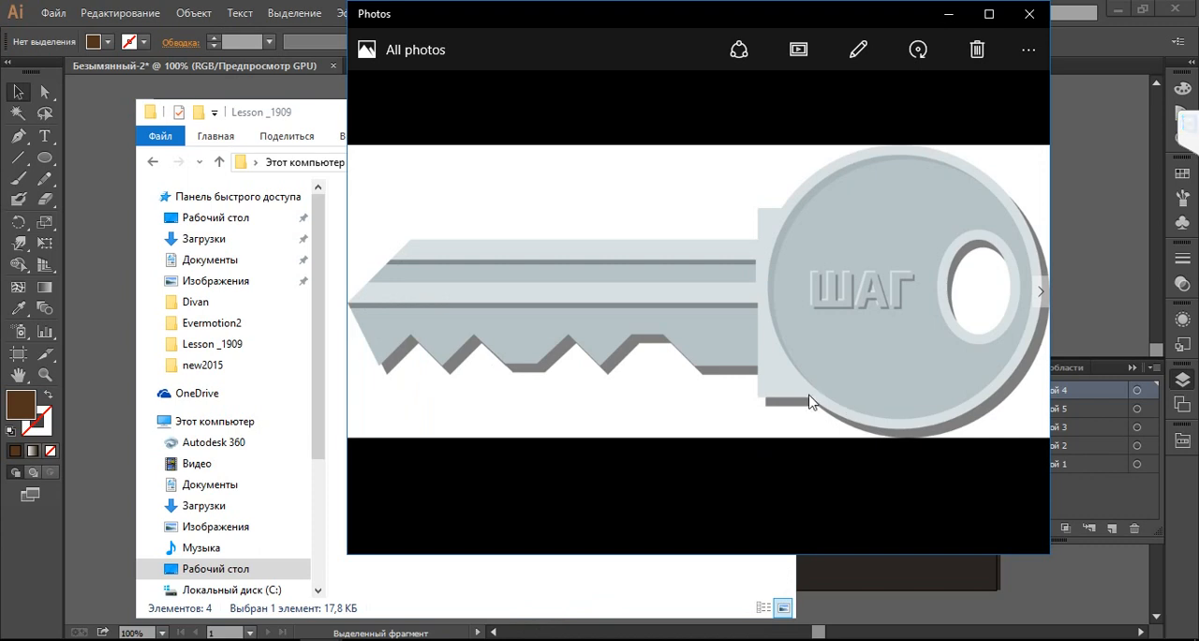
click(328, 117)
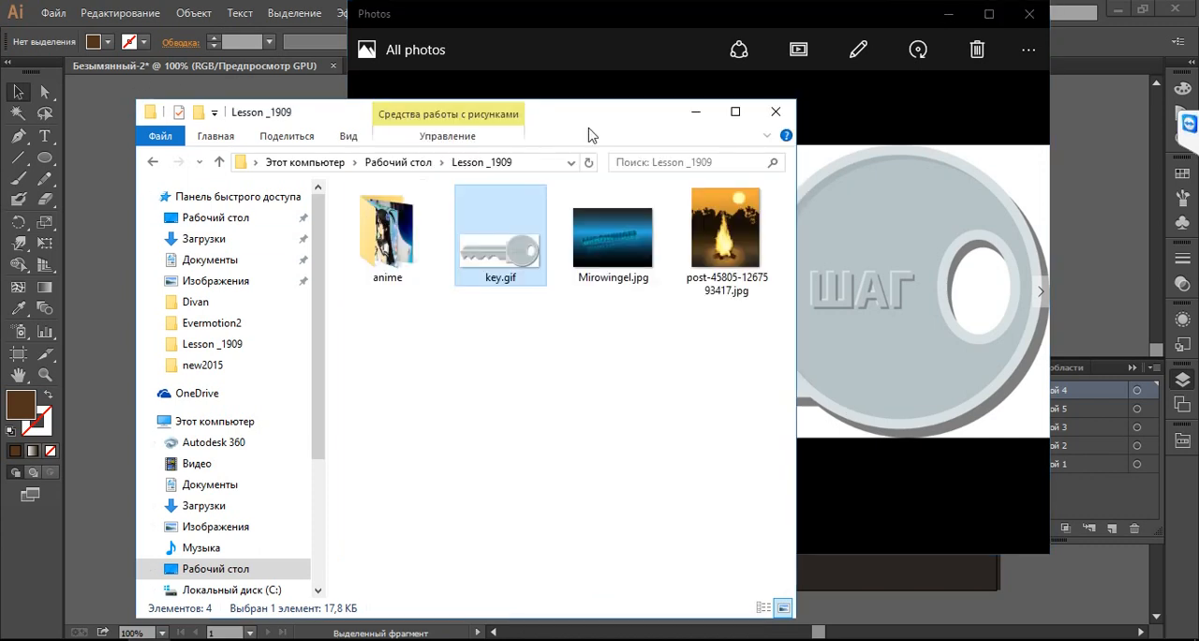
click(774, 112)
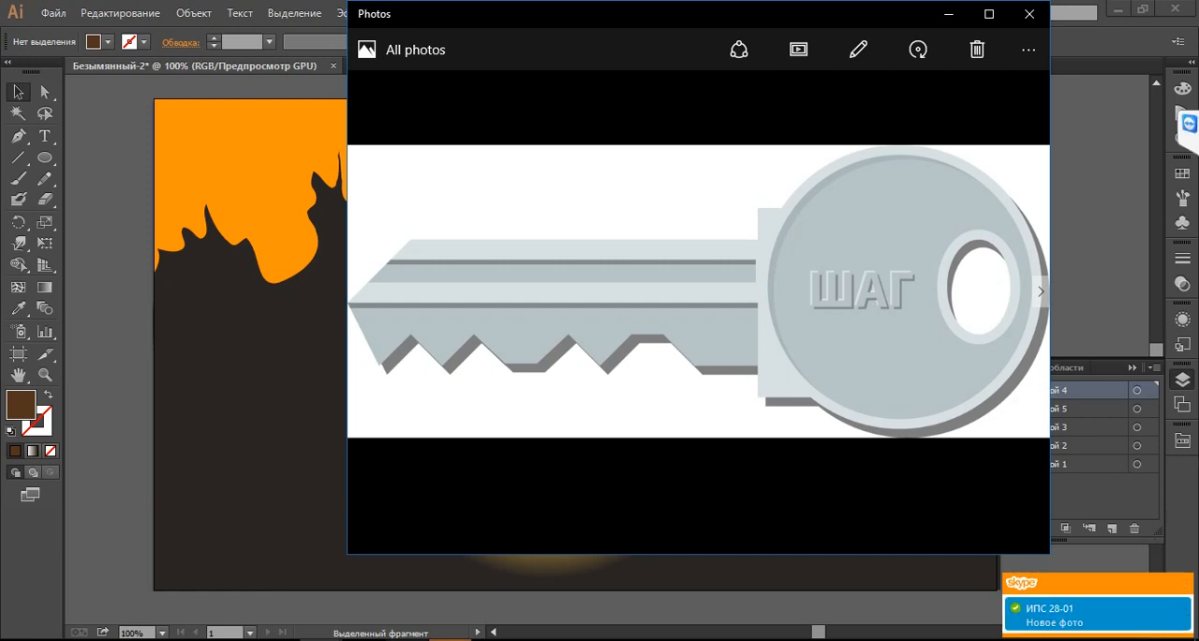
Open the new campfire picture from the Skype group chat in Photos, view it, and close the picture
click(1096, 615)
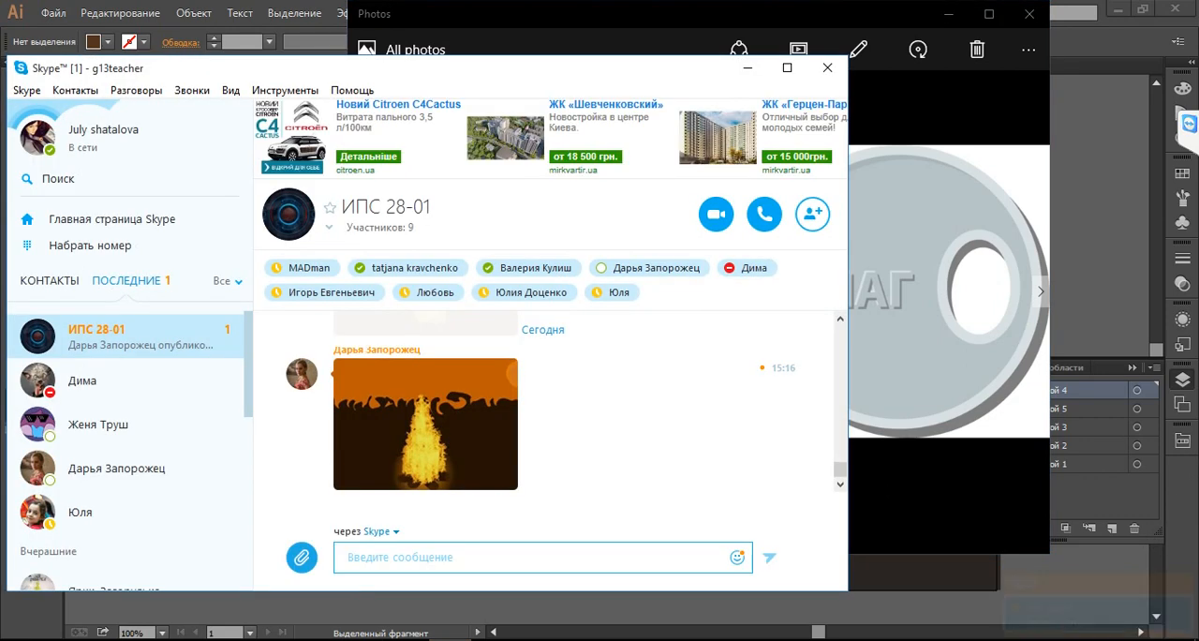
click(420, 494)
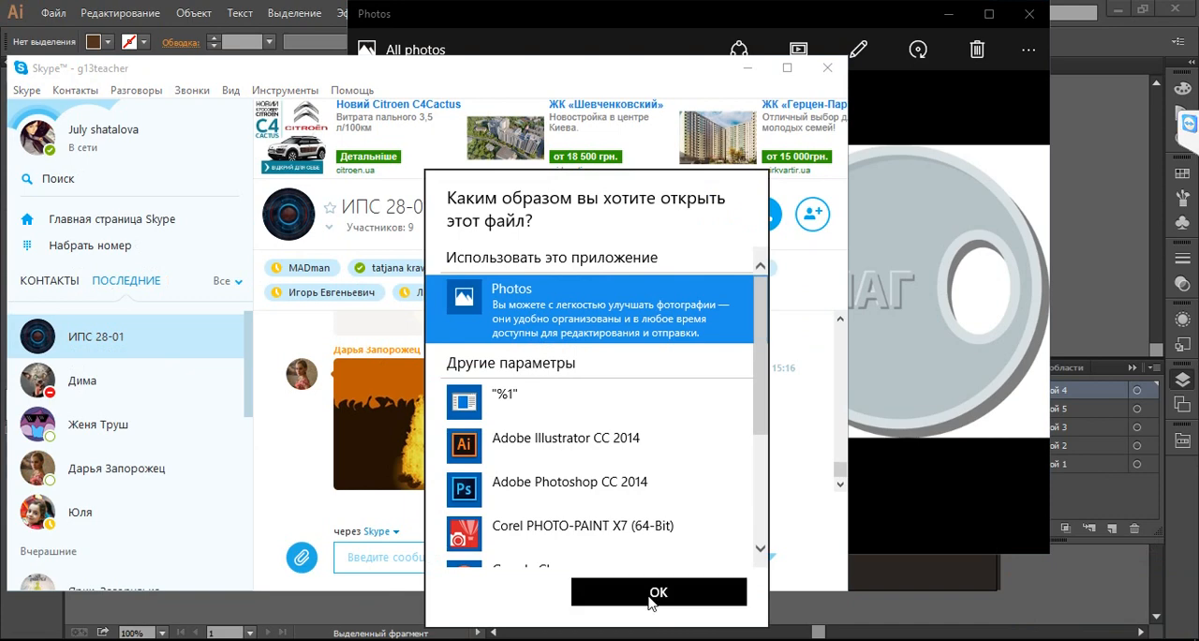
click(653, 592)
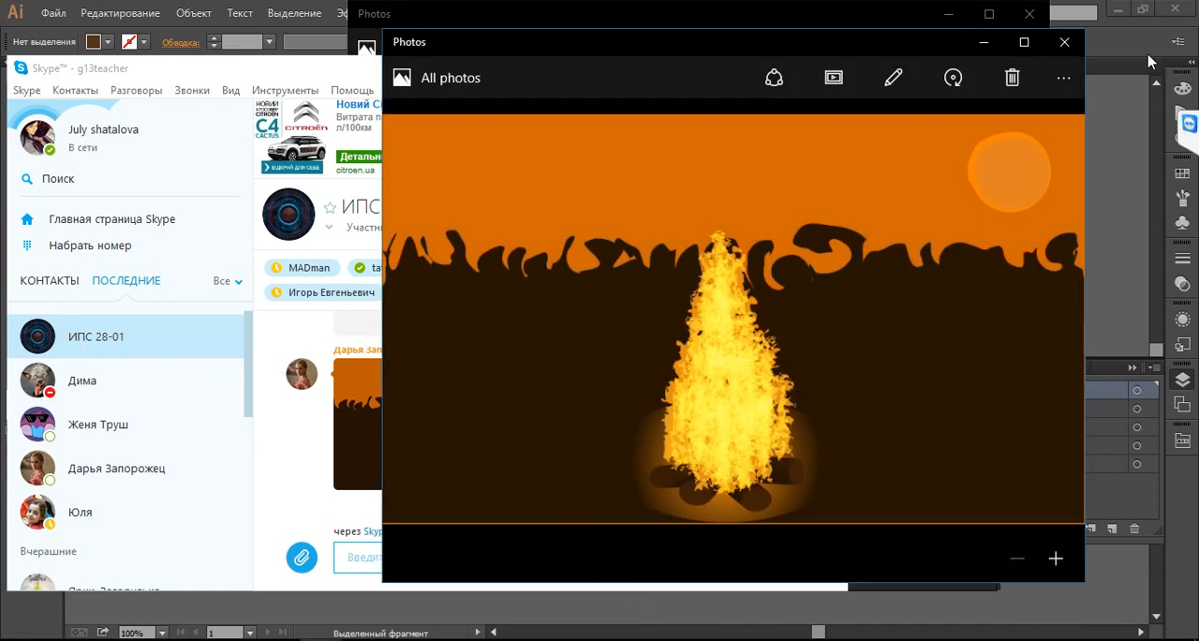
click(1063, 42)
click(746, 73)
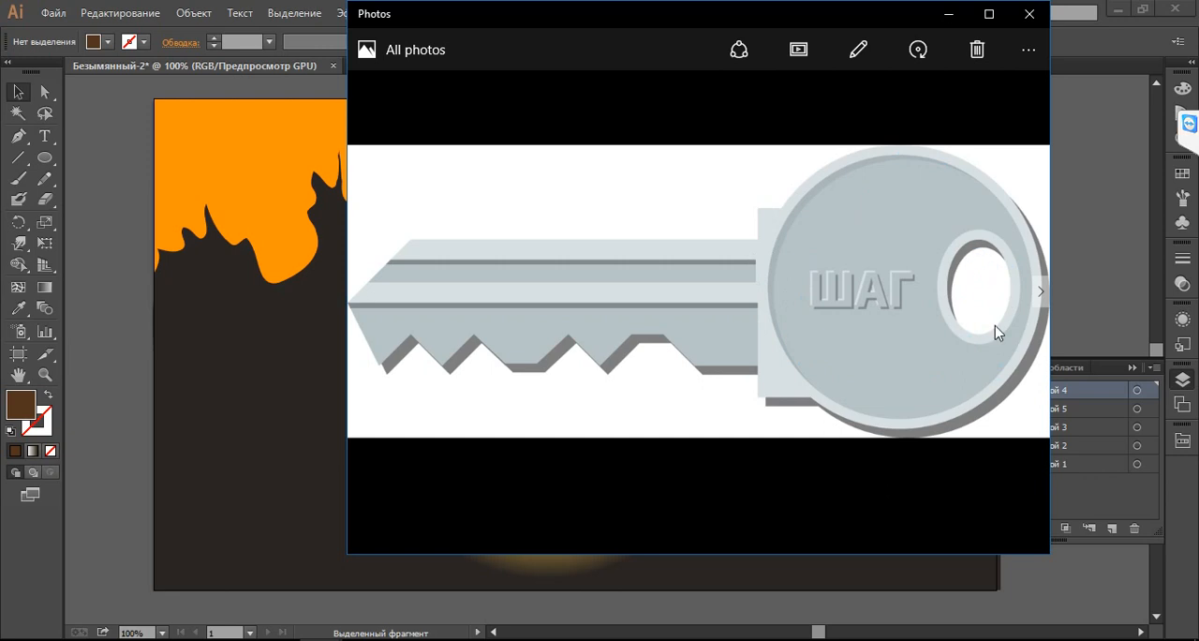
Close the campfire document and its reference photo, and minimize the key photo to return to the blank document
click(1028, 13)
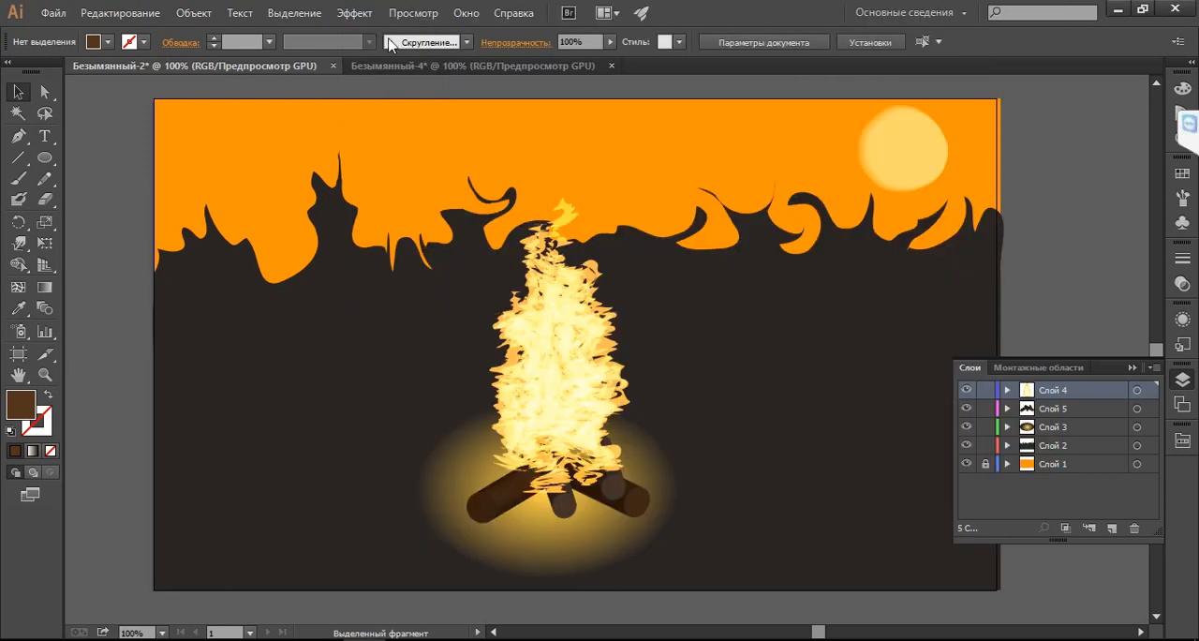
click(332, 66)
click(687, 422)
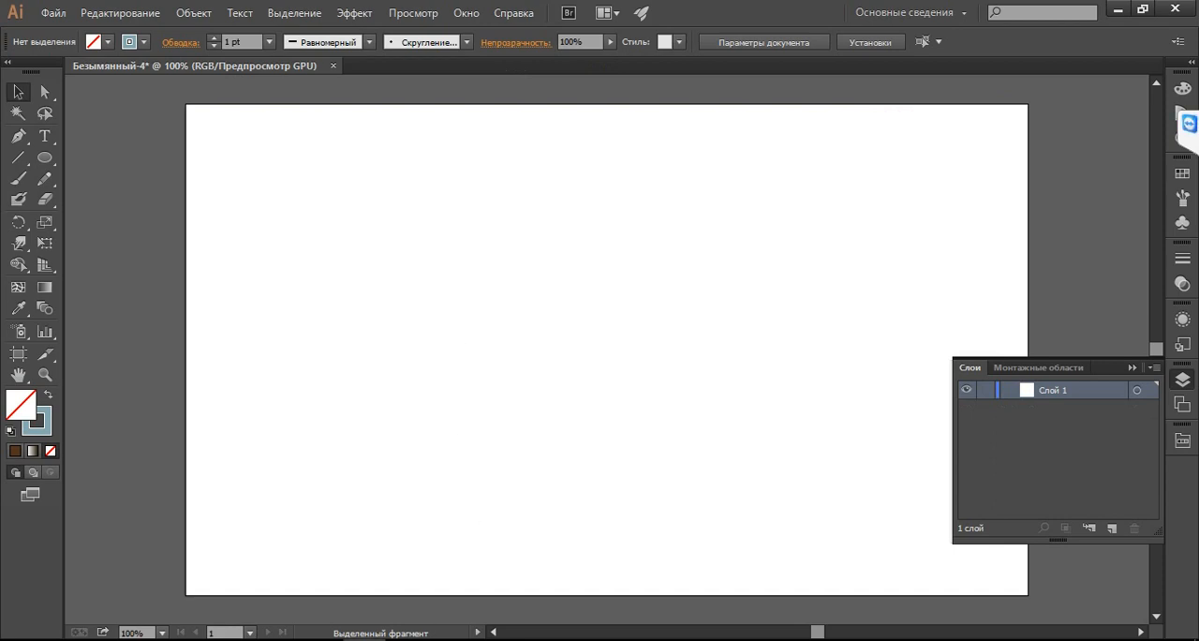
mouse_move(320, 637)
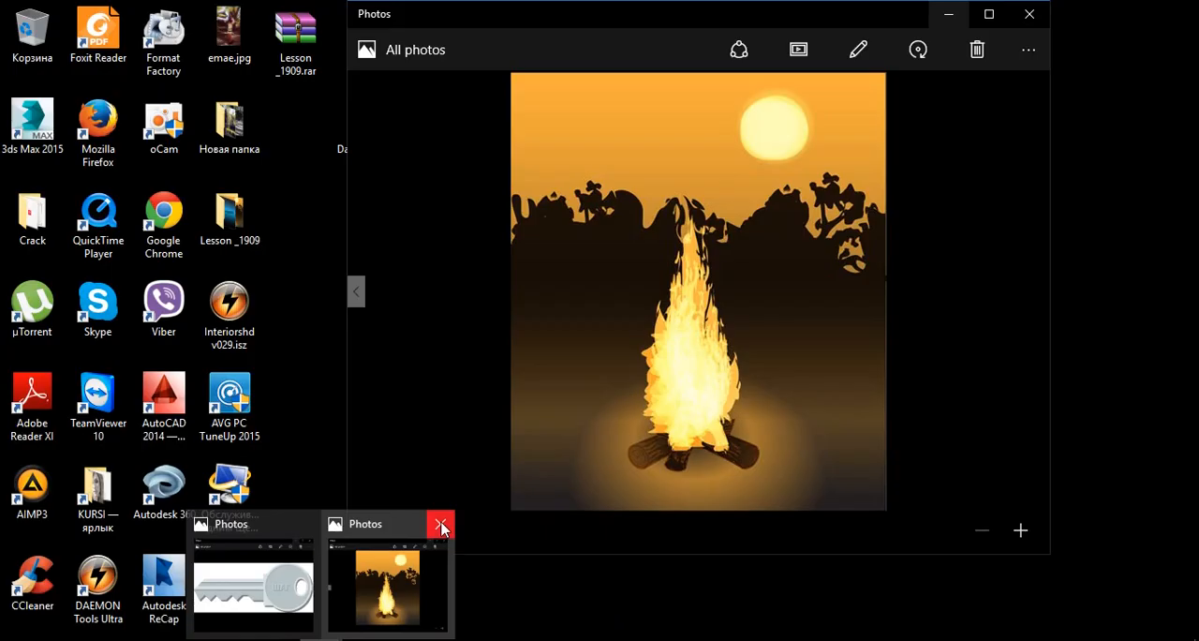
click(440, 523)
click(372, 557)
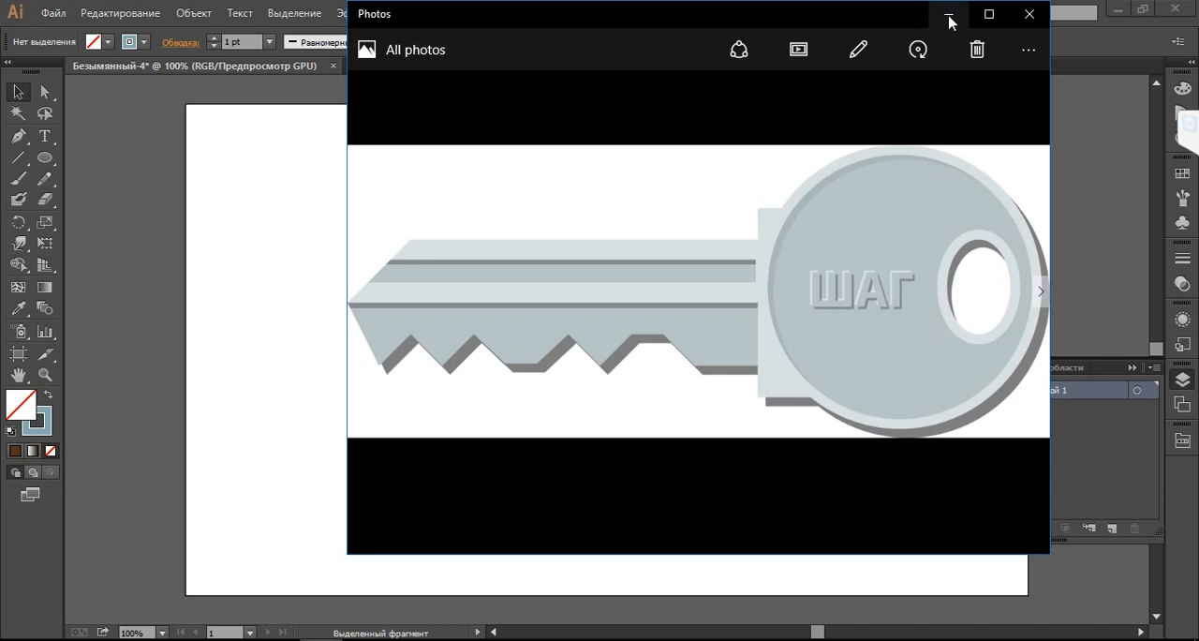
click(949, 15)
Activate the Rectangle tool with a grey B2B2B2 fill and no stroke
click(47, 156)
drag(50, 160, 109, 161)
click(48, 396)
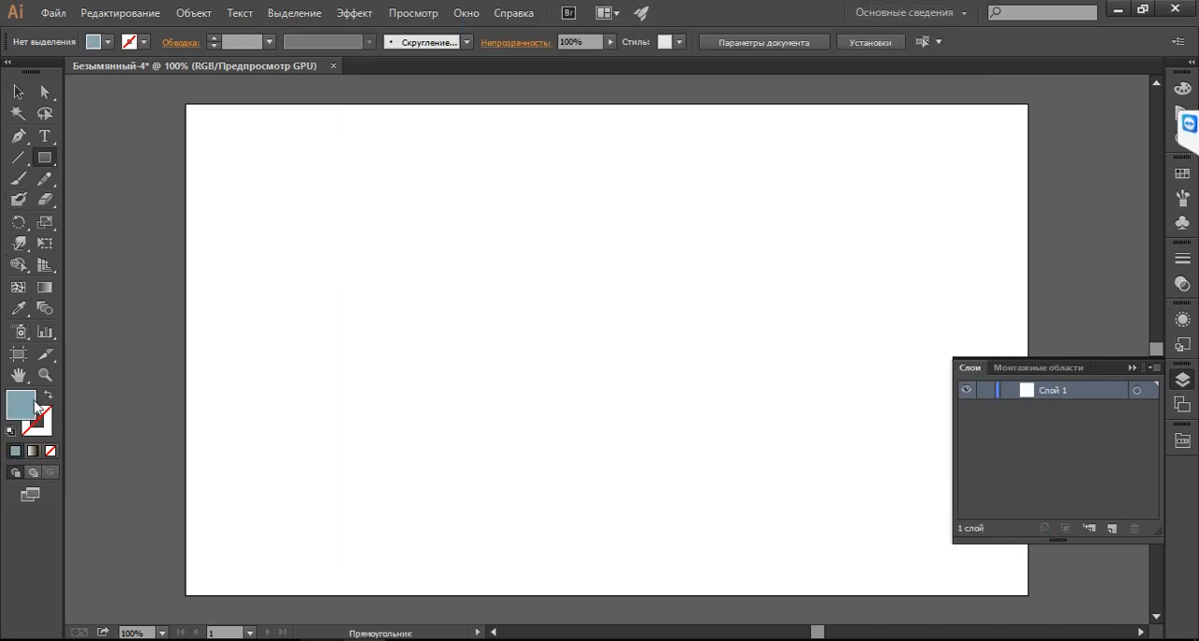
double_click(23, 405)
click(362, 312)
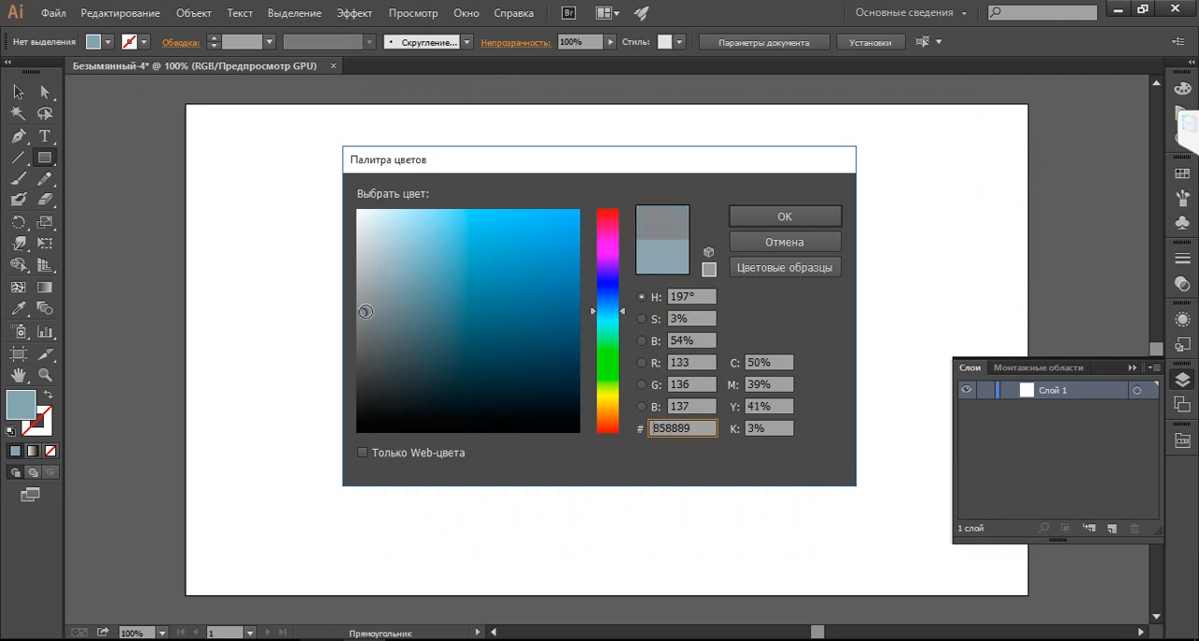
drag(362, 286, 356, 271)
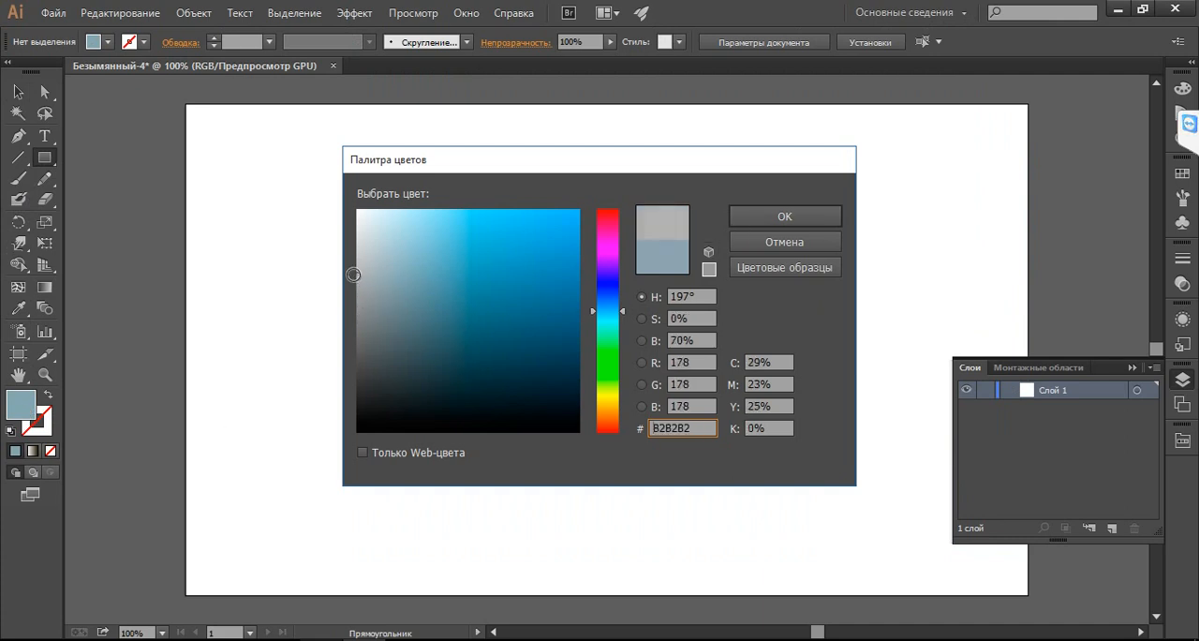
click(785, 216)
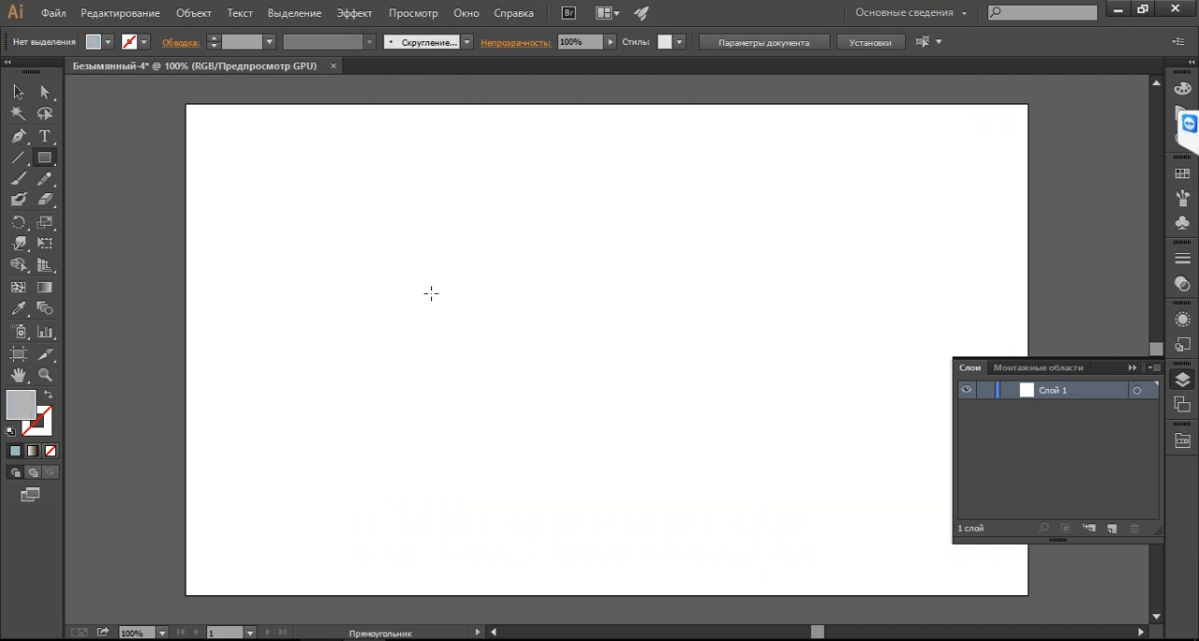
Draw a long horizontal grey rectangle in the middle of the artboard as the key's shaft, and compare it with the key photo
drag(446, 271, 792, 348)
click(834, 100)
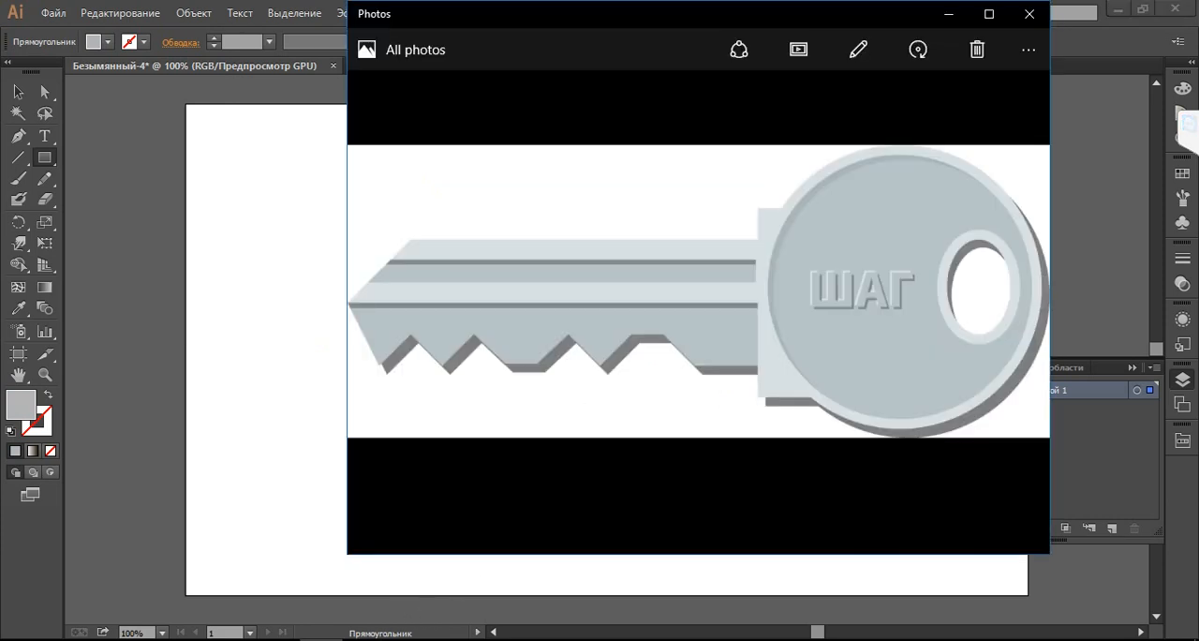
click(947, 14)
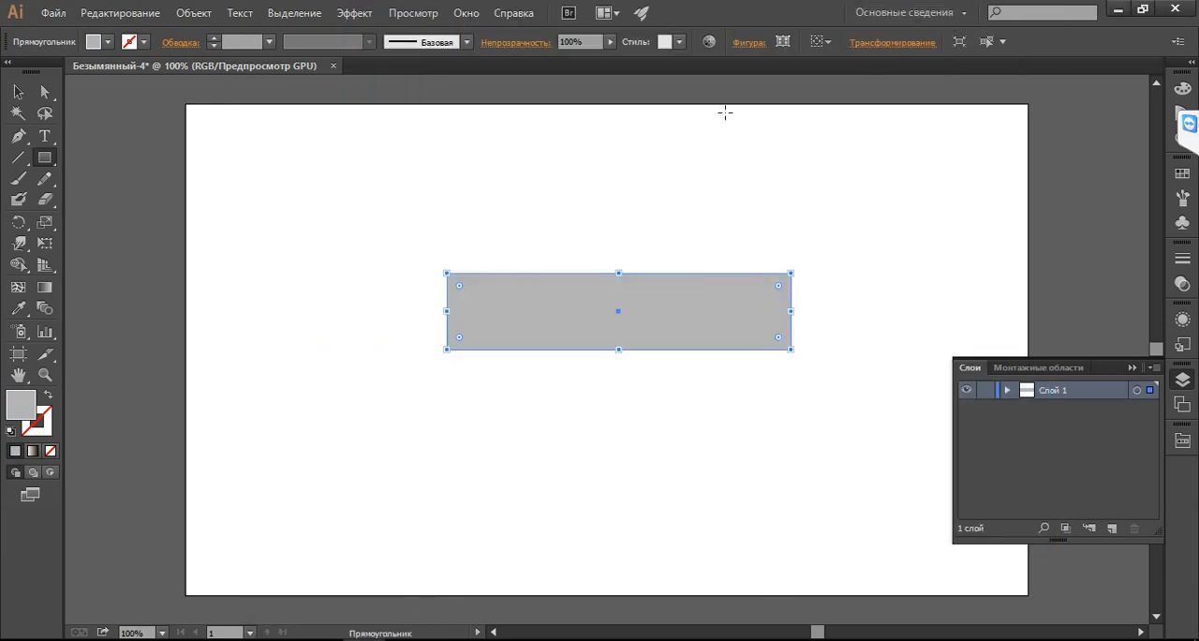
click(115, 145)
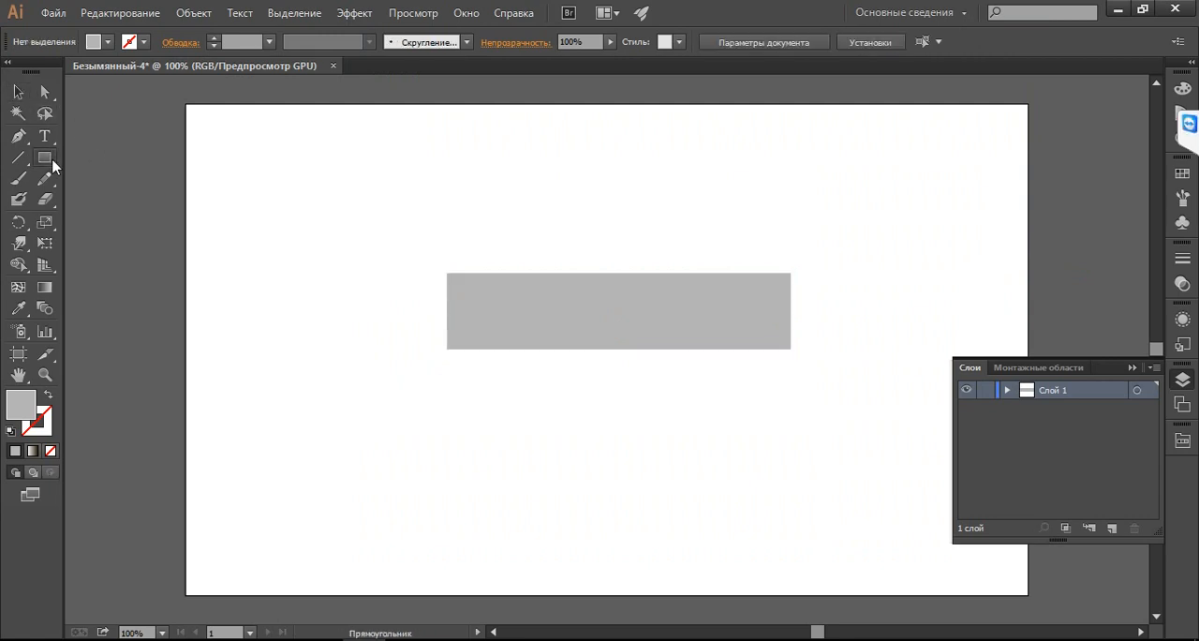
Draw a grey circle with the Ellipse tool and place it over the shaft's right end, vertically centred, as the key's head
drag(52, 158, 104, 199)
click(122, 201)
drag(277, 251, 446, 418)
key(v)
drag(345, 348, 781, 329)
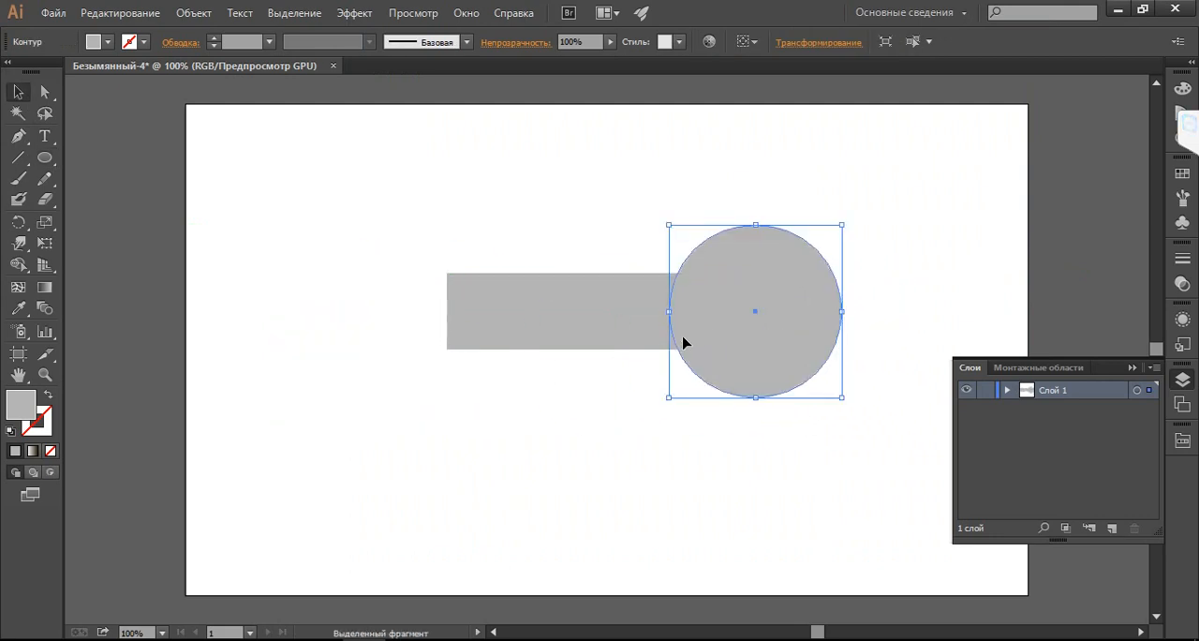
drag(710, 337, 715, 337)
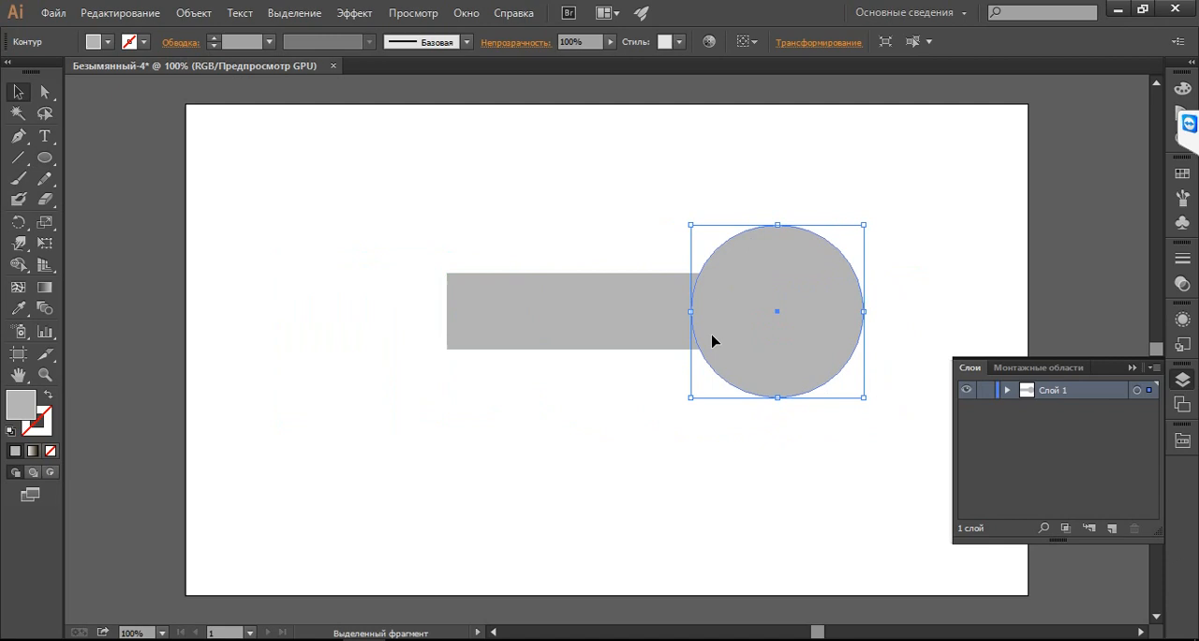
Unite the shaft rectangle and the head circle into a single shape with Pathfinder
shift+click(627, 322)
key(ctrl)
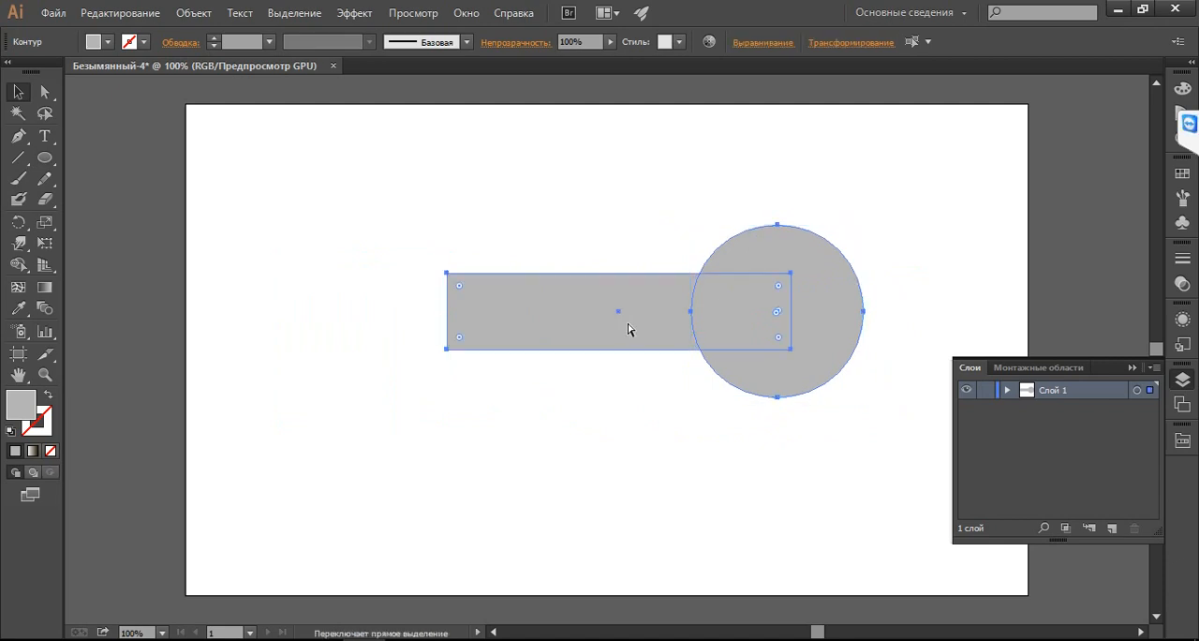
key(ctrl+shift+F9)
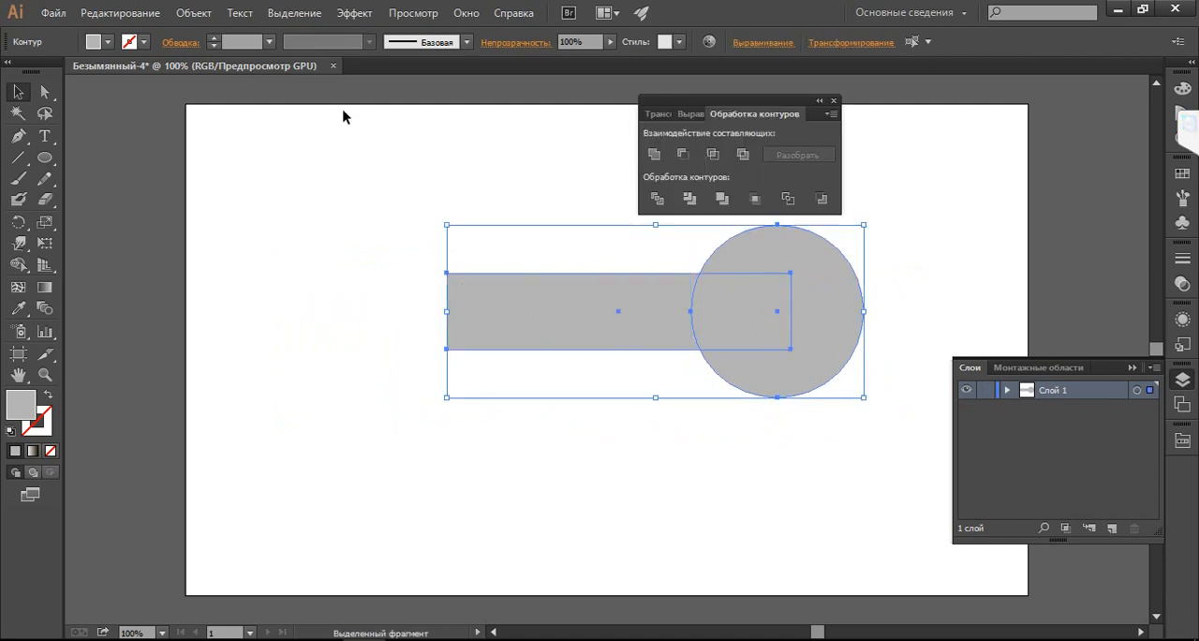
click(654, 152)
click(560, 161)
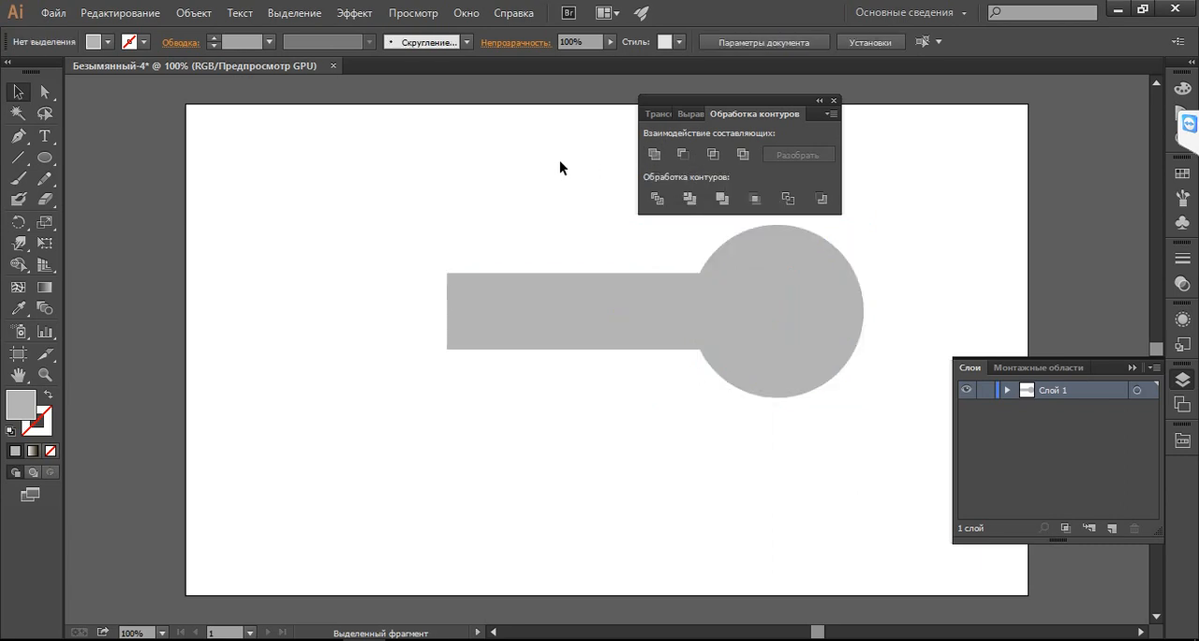
Check the key photo, draw an upright rectangle of 43 × 100 px to the left of the key, and fill it with dark green
click(354, 639)
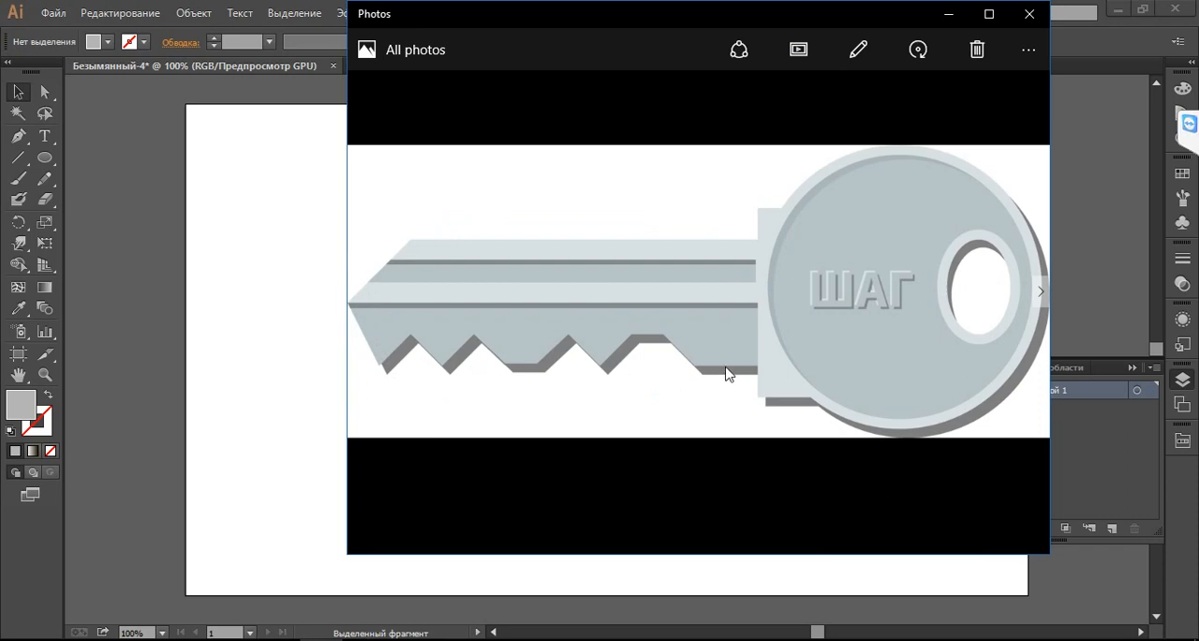
click(947, 14)
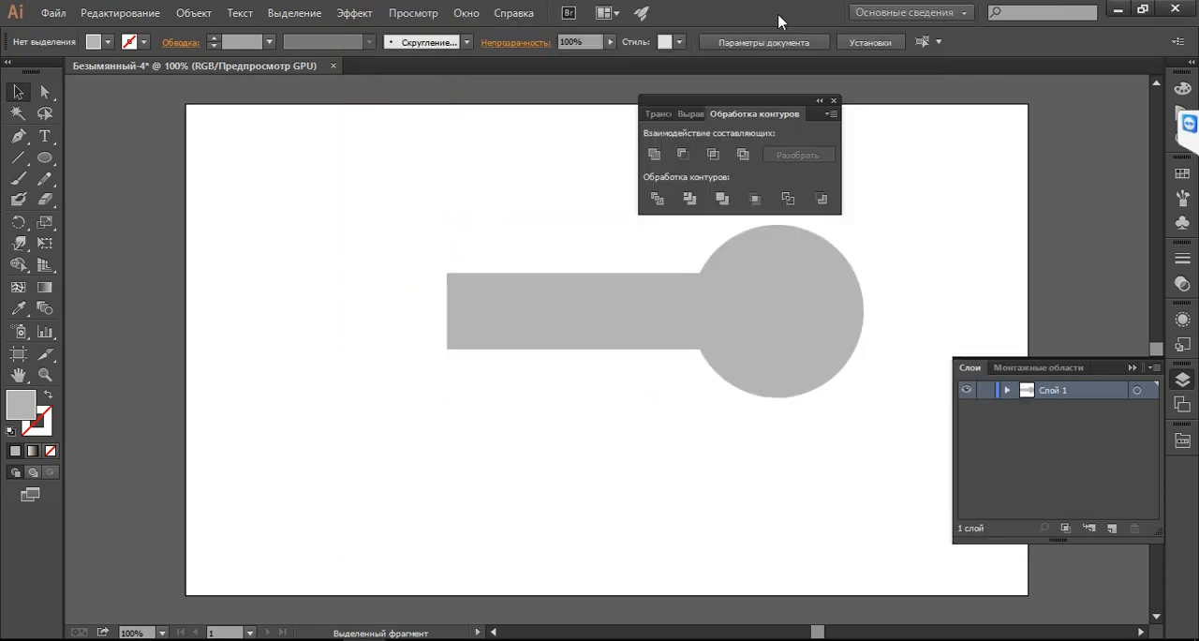
click(43, 158)
drag(42, 160, 94, 158)
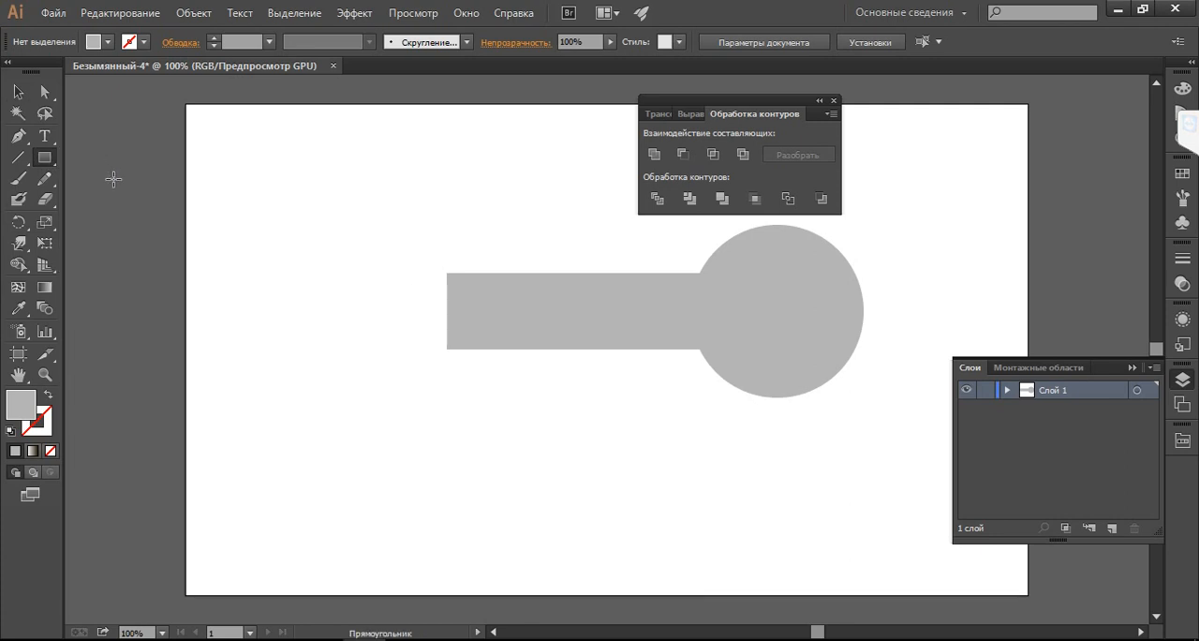
drag(322, 215, 362, 302)
key(v)
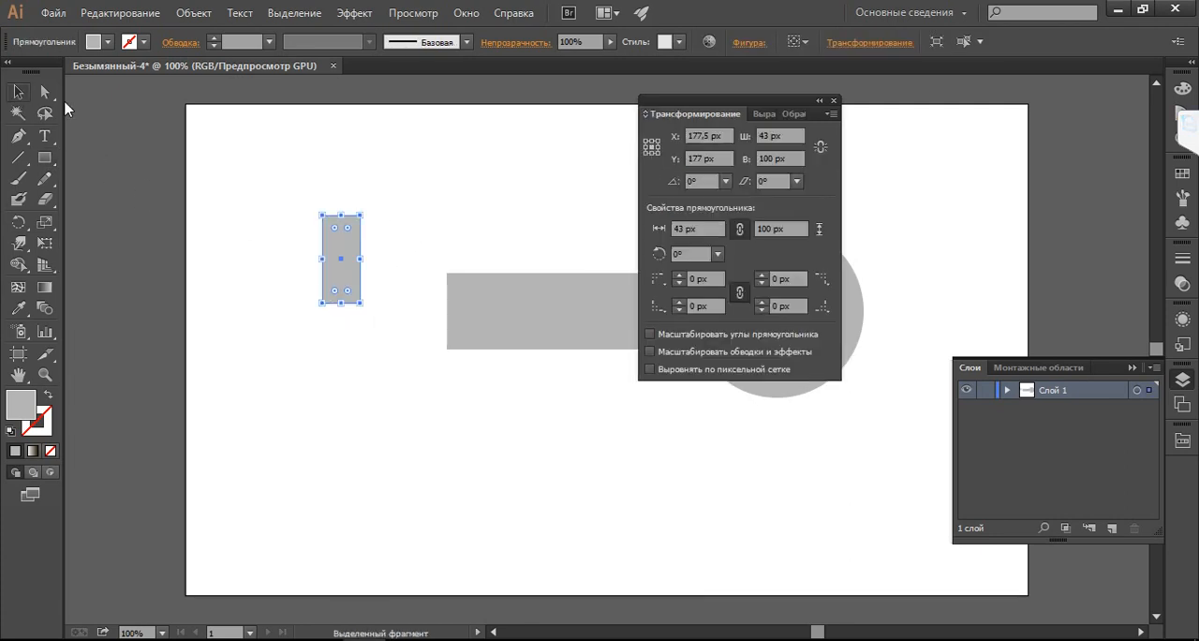
click(833, 101)
click(108, 42)
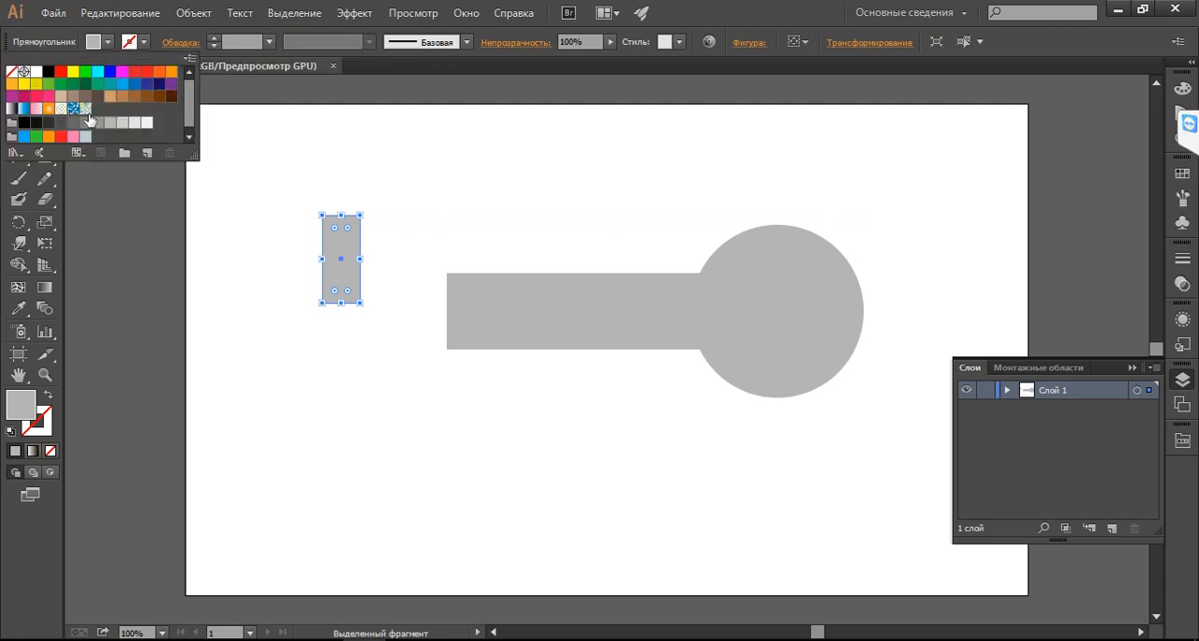
click(75, 87)
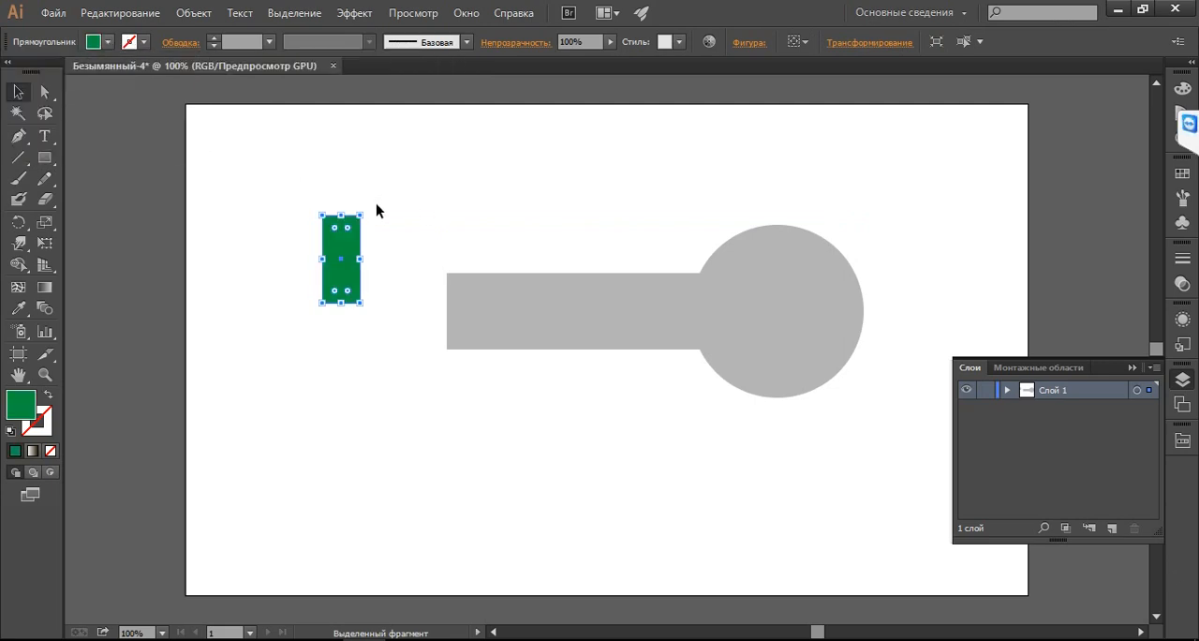
Tilt the green rectangle diagonally across the shaft's upper-left corner and place an oppositely tilted copy at its lower-left corner
drag(367, 212, 523, 411)
key(ctrl+z)
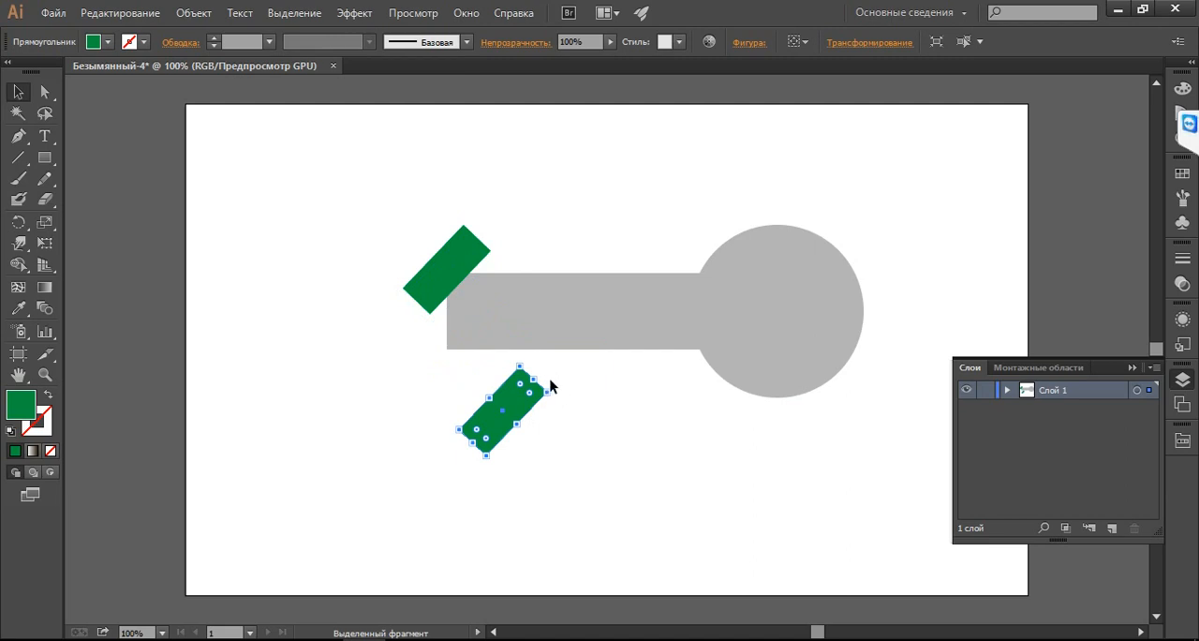
click(482, 396)
click(506, 417)
drag(527, 360, 583, 439)
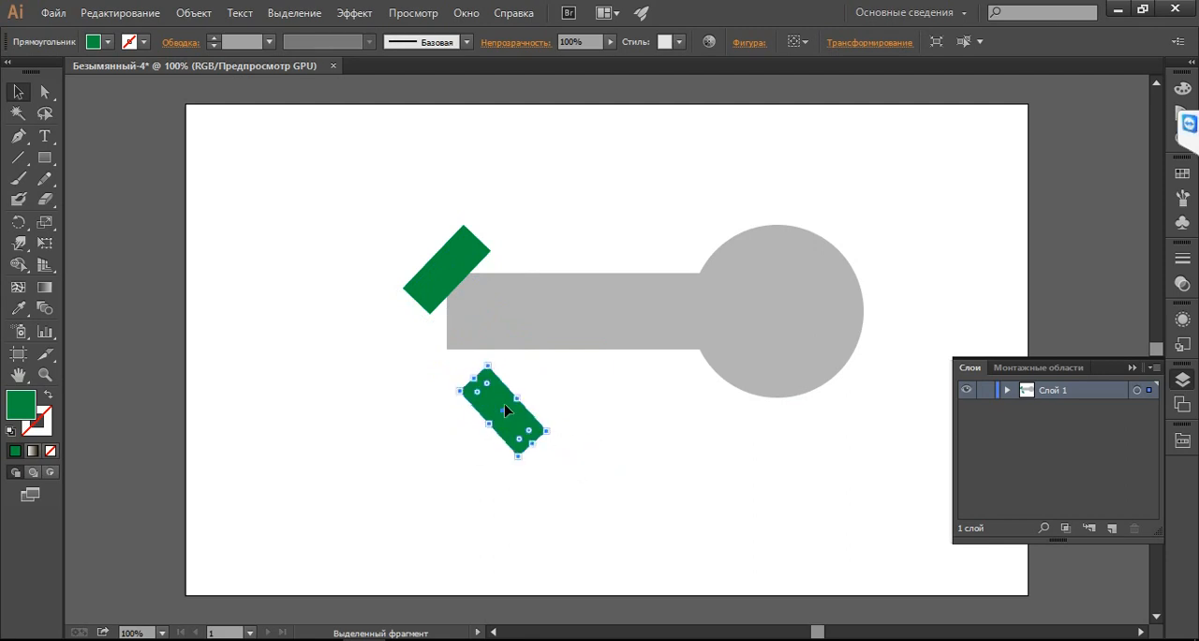
drag(506, 409, 457, 365)
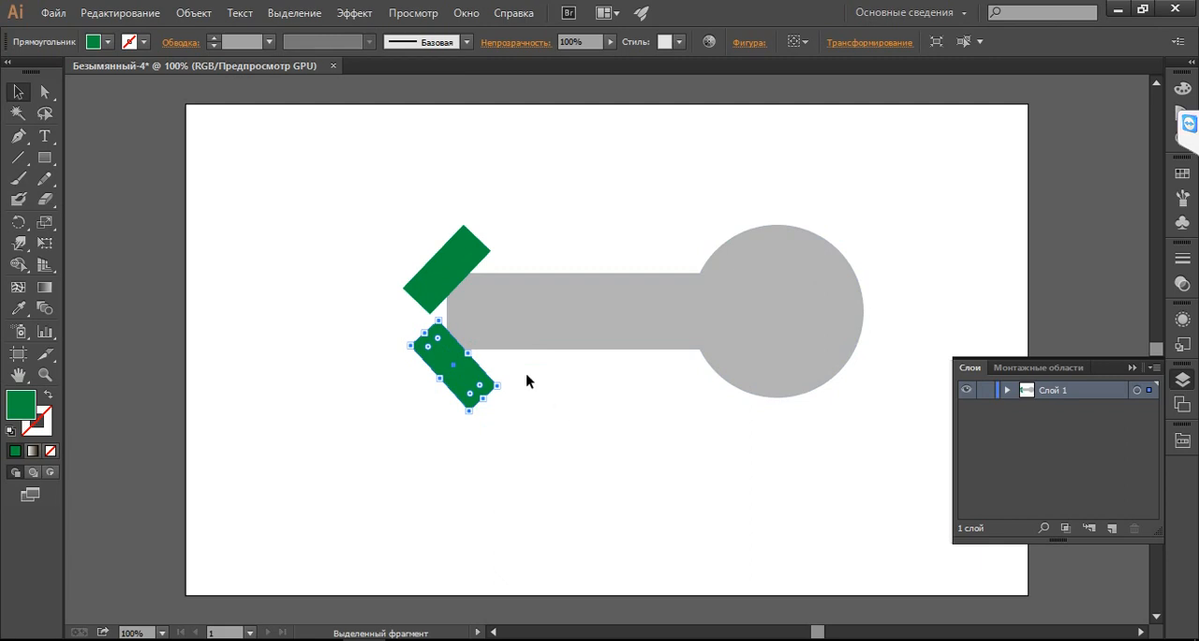
shift+click(471, 265)
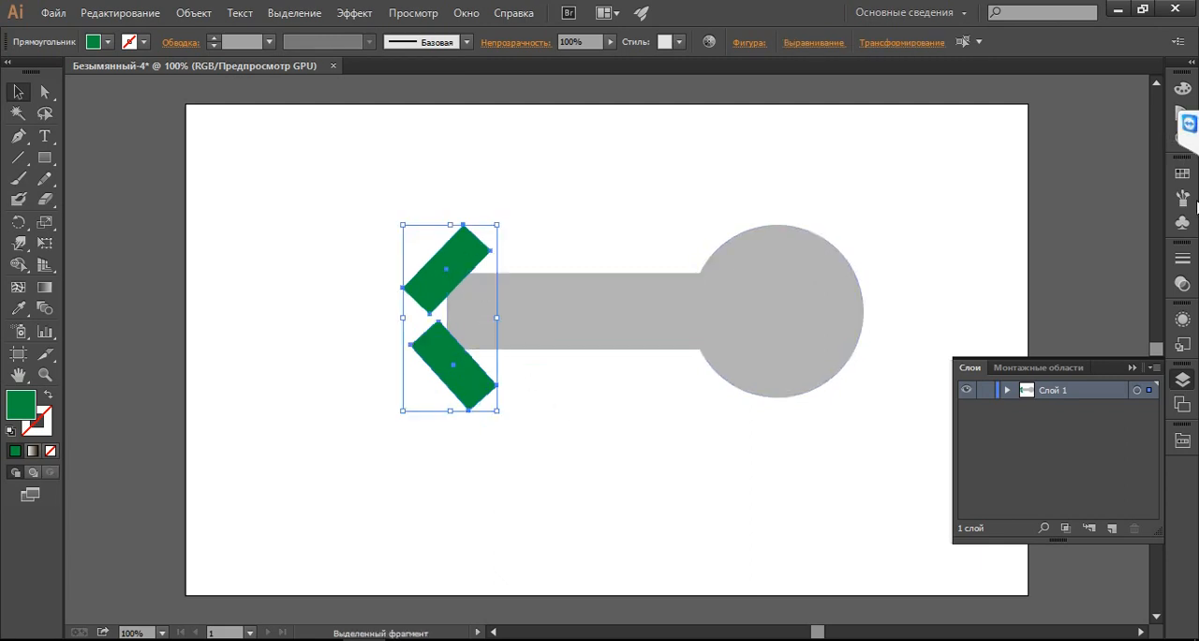
Unite the two tilted green rectangles with Pathfinder and subtract them from the key shape to bevel the shaft's end corners
key(ctrl+shift+F9)
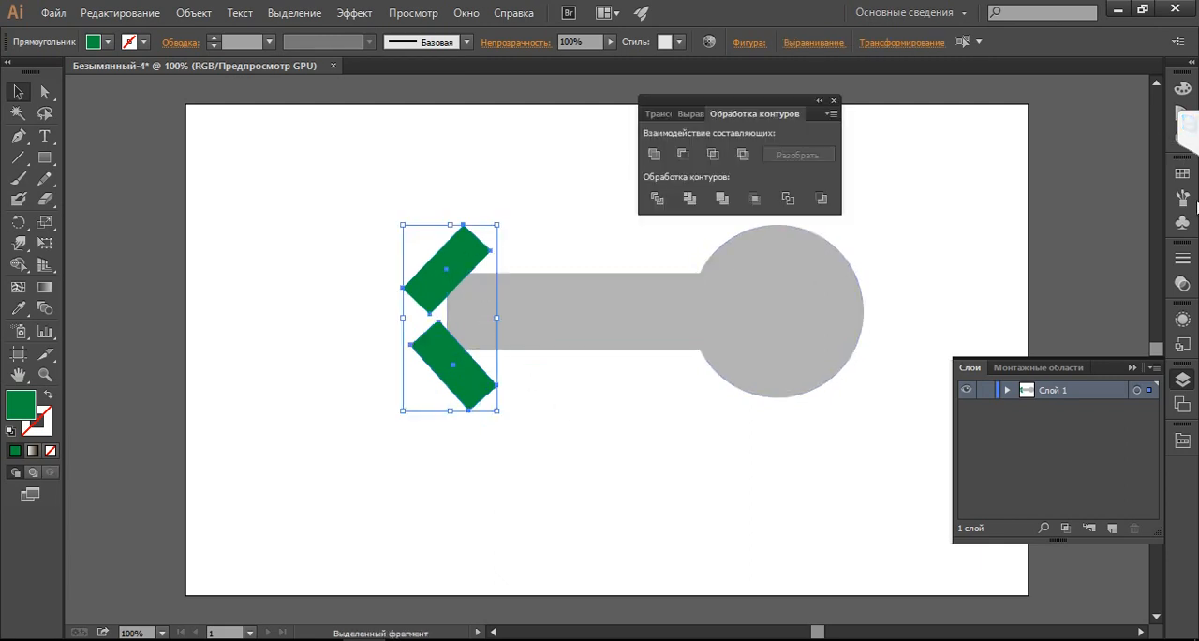
click(653, 154)
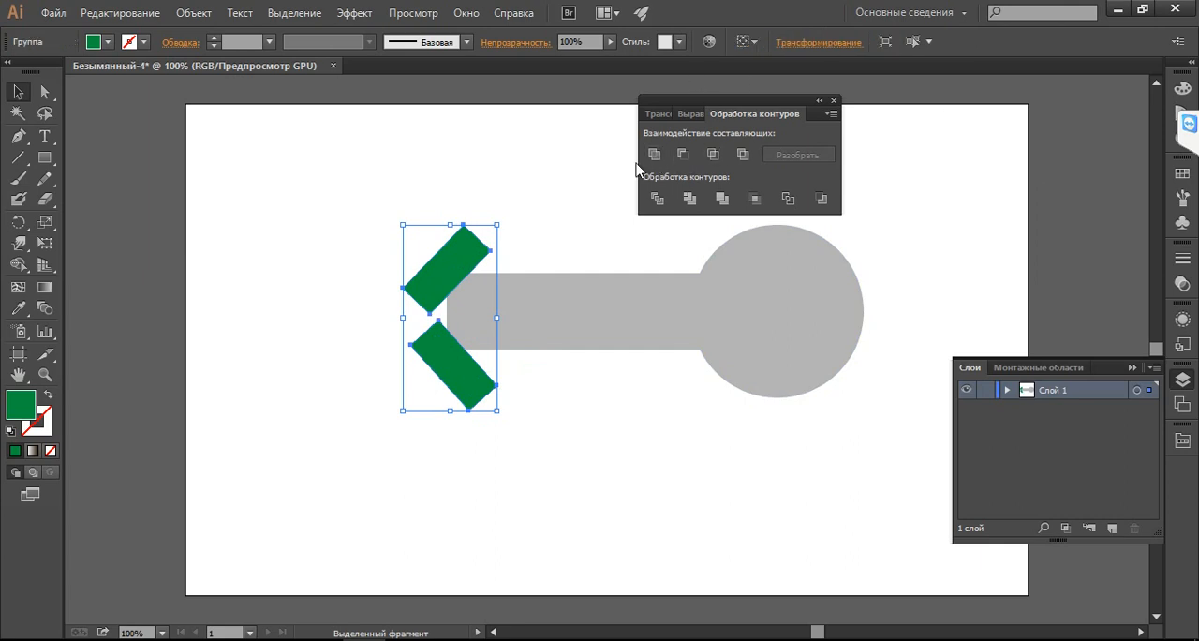
shift+click(629, 300)
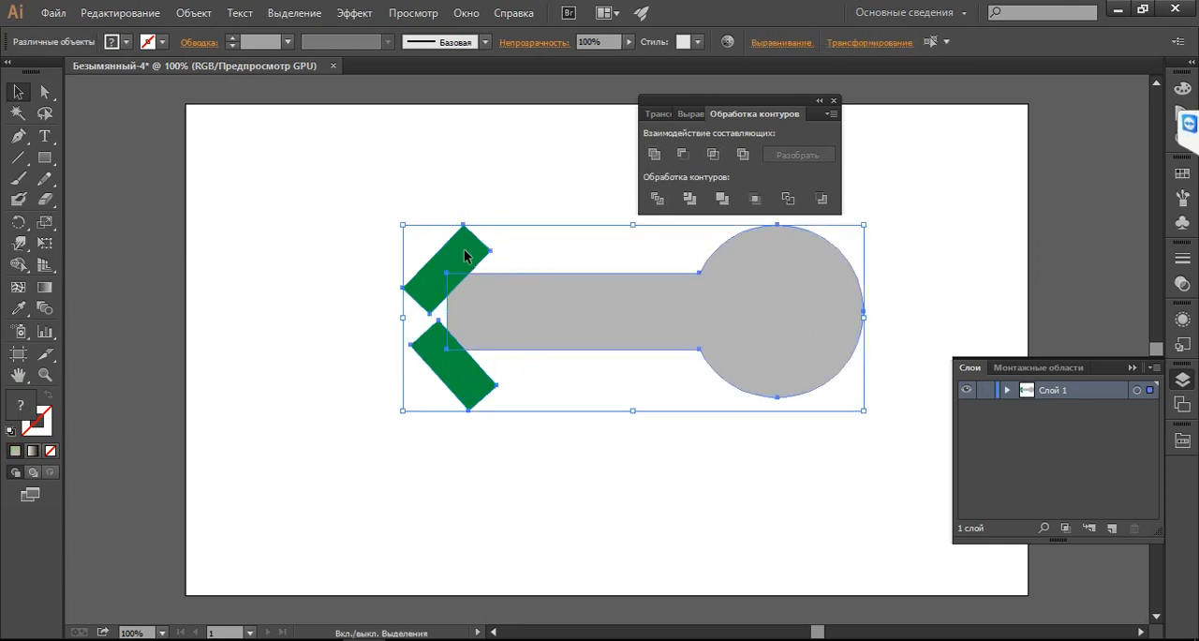
click(682, 153)
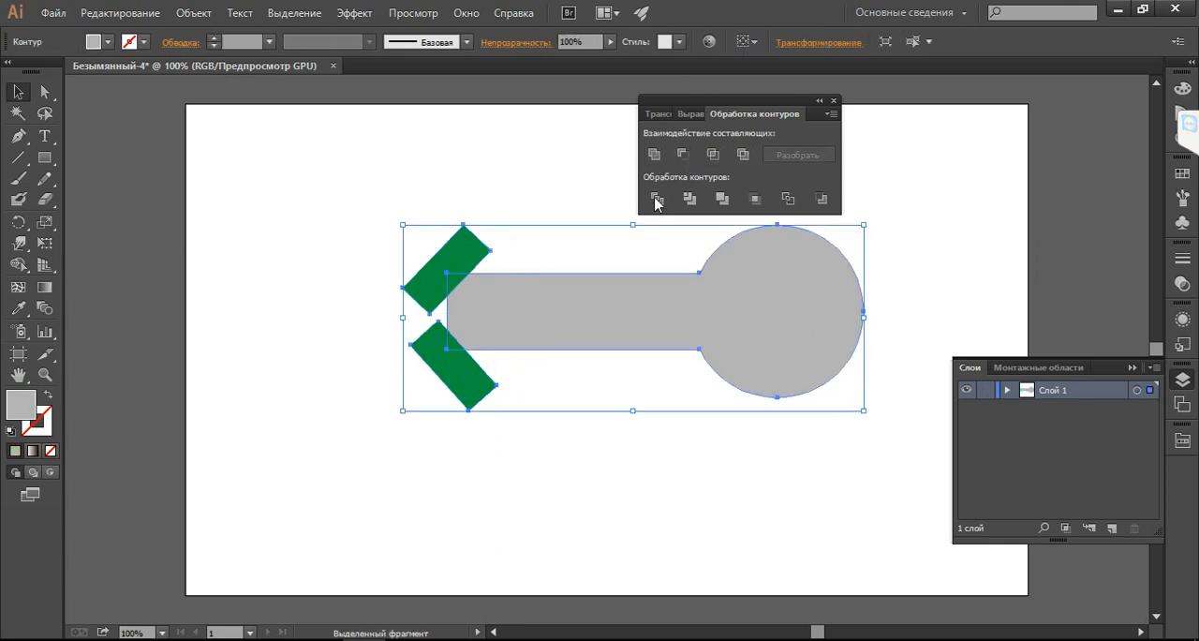
click(562, 463)
Draw a square of 68 × 68 px to the left of the key and fill it with green
click(44, 157)
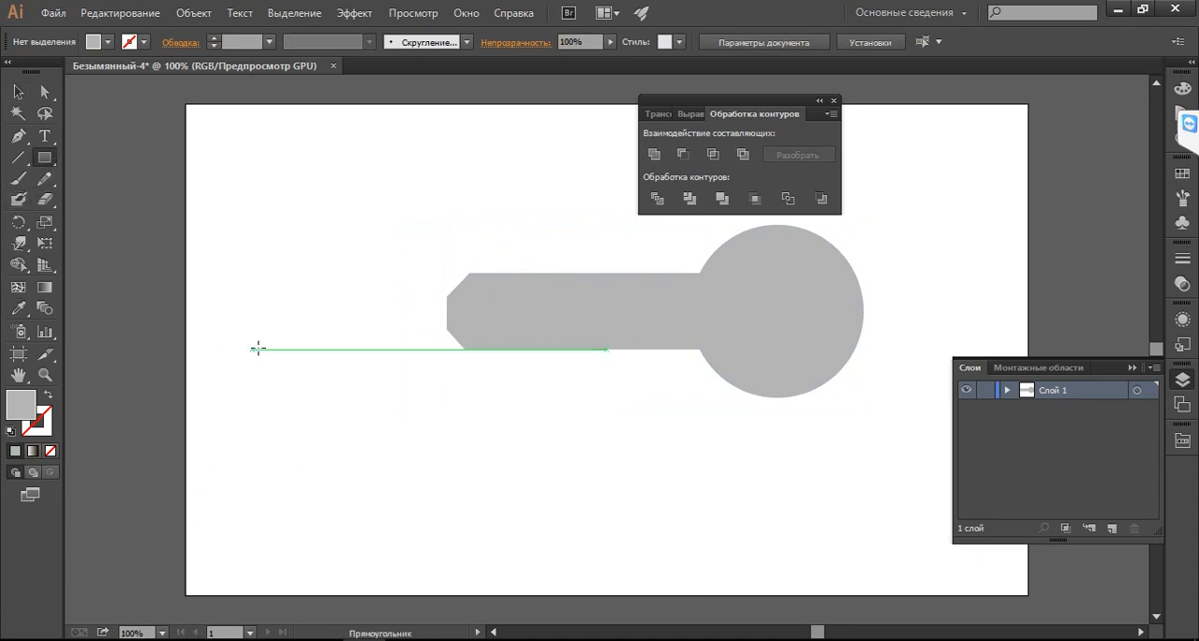
drag(260, 338, 308, 397)
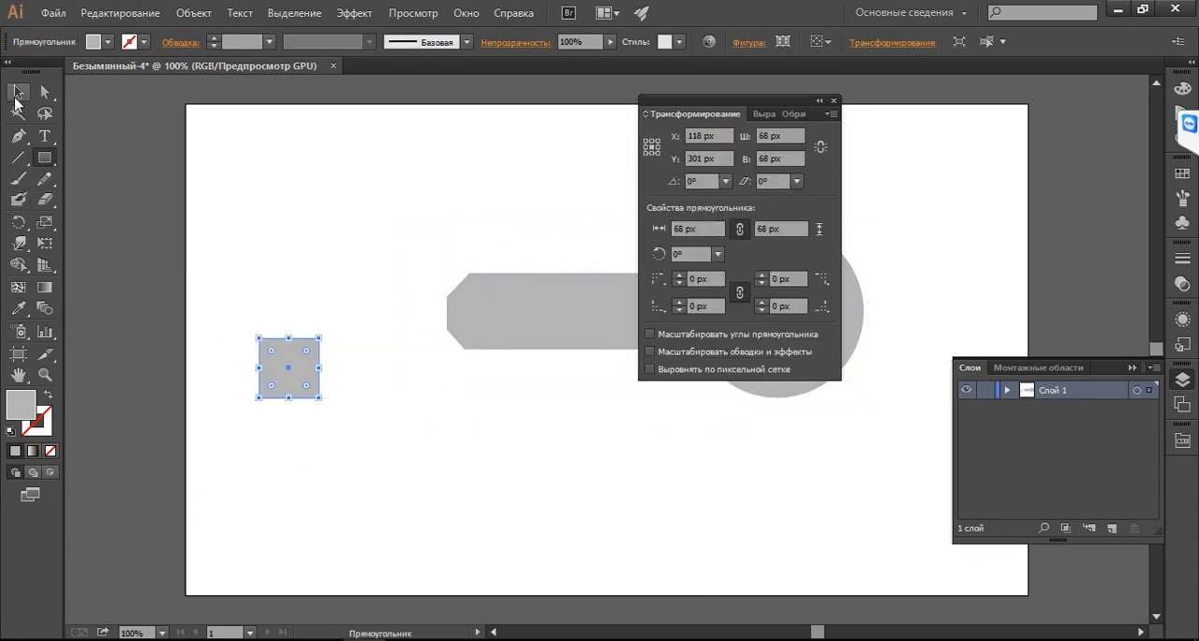
click(18, 91)
click(108, 43)
click(60, 83)
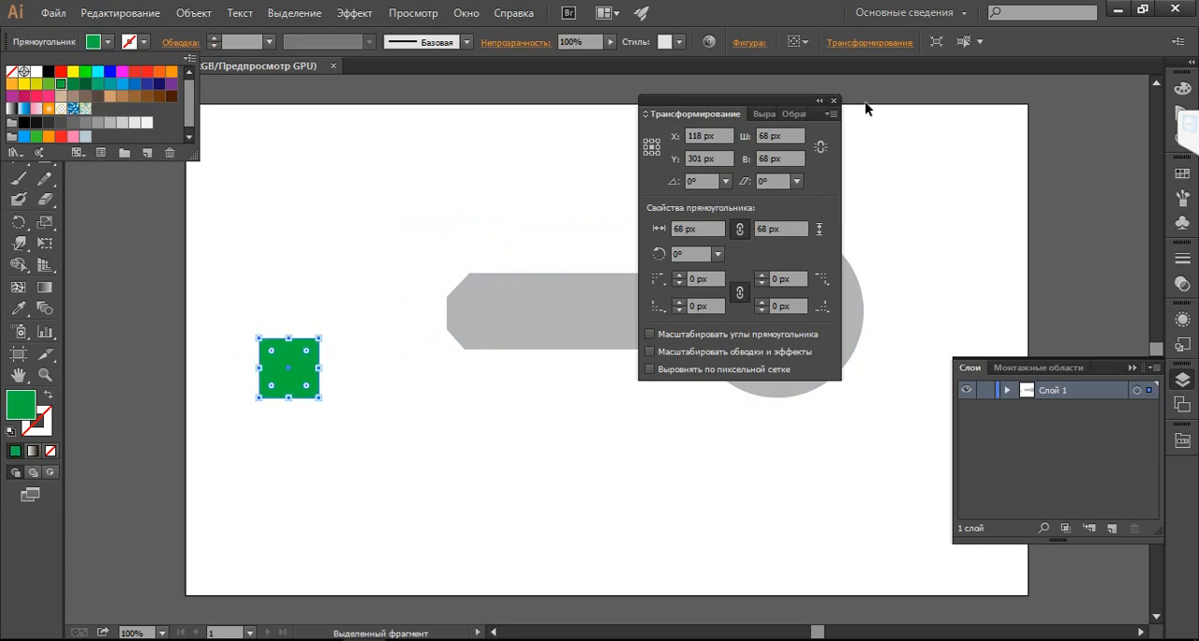
click(836, 102)
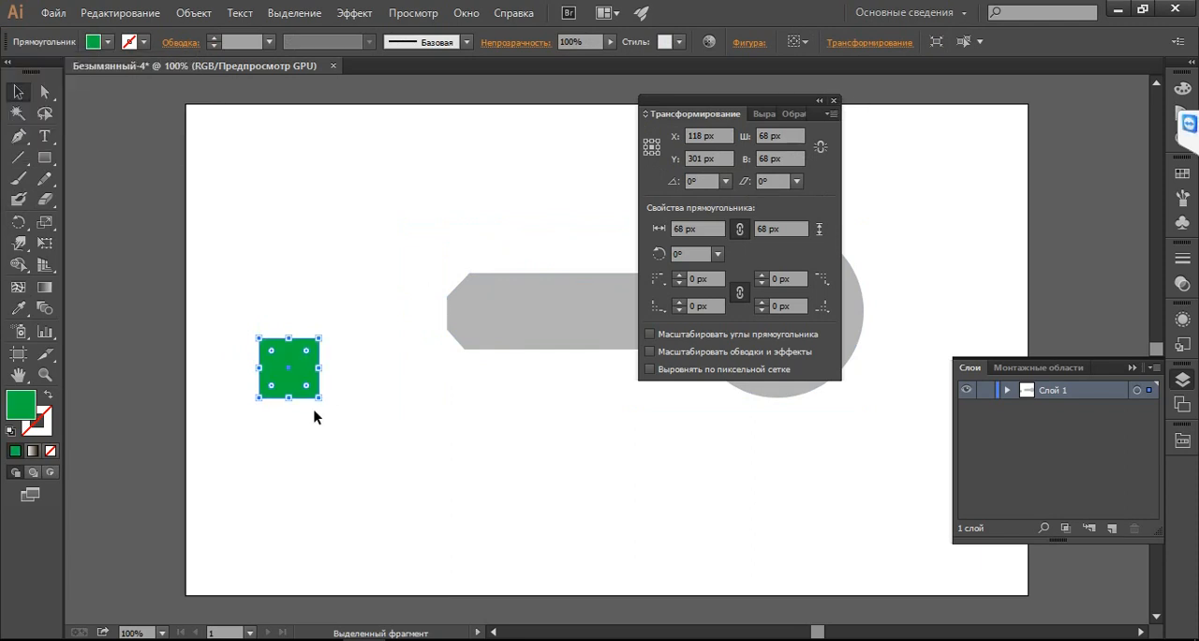
click(834, 100)
Rotate the green square into a diamond, place it over the shaft's lower edge near the tip, and compare with the key photo
drag(328, 341, 305, 294)
drag(282, 356, 505, 362)
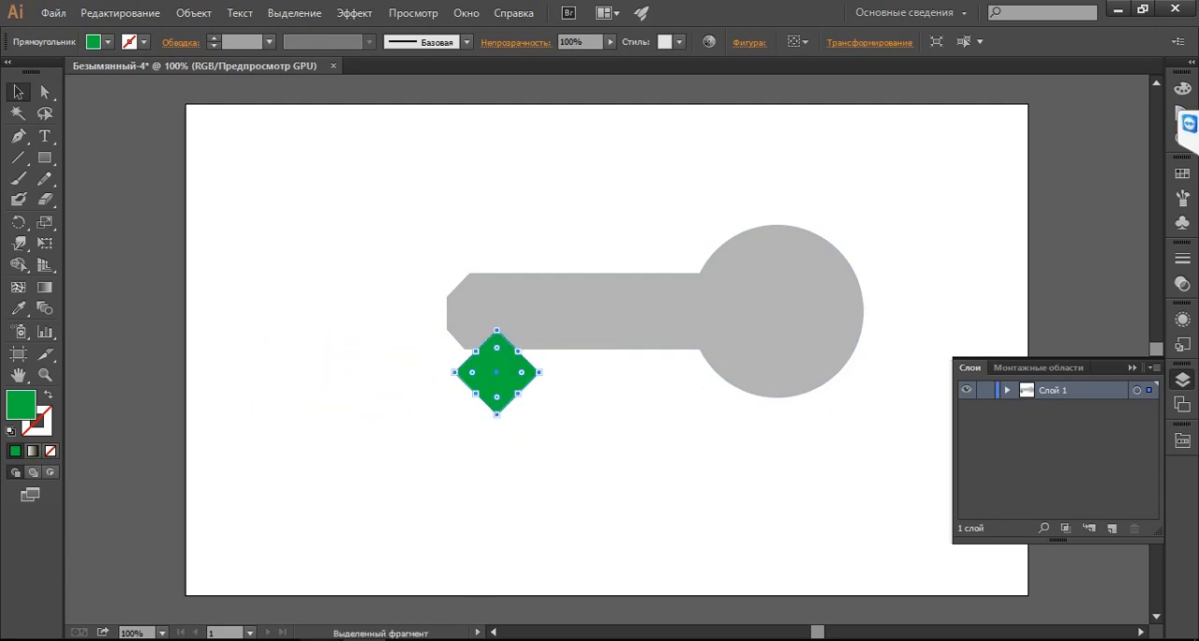
key(alt+Tab)
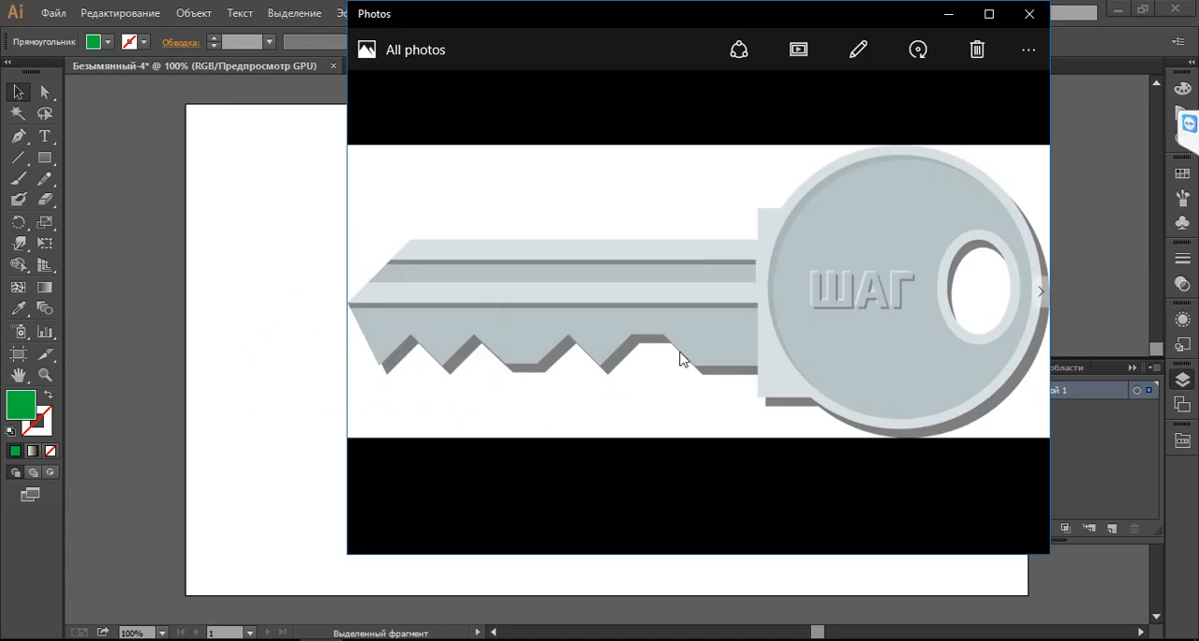
key(alt+Tab)
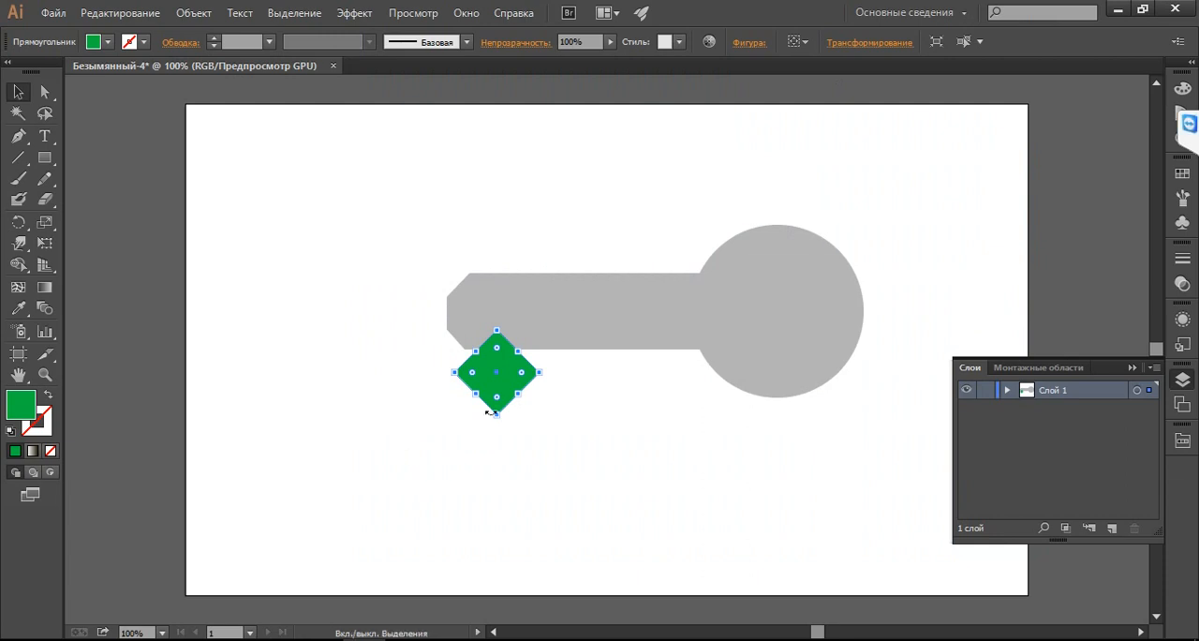
Place two copies of the green diamond along the shaft's lower edge to the right, the first overlapping the original
click(543, 370)
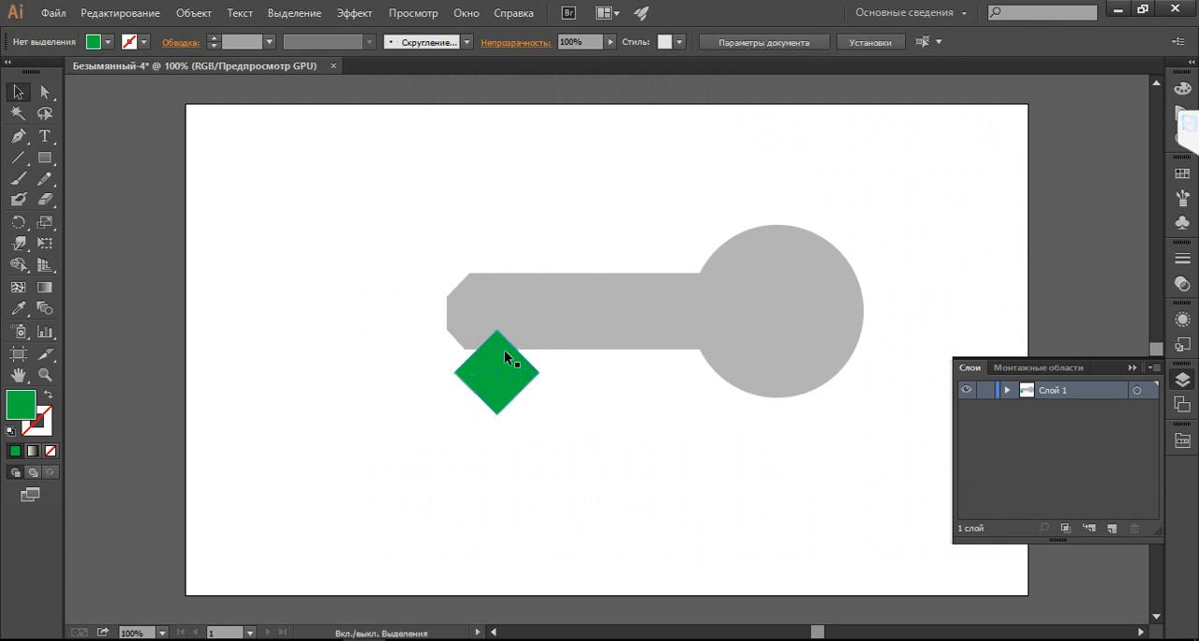
key(ctrl+z)
click(508, 366)
drag(515, 371, 610, 380)
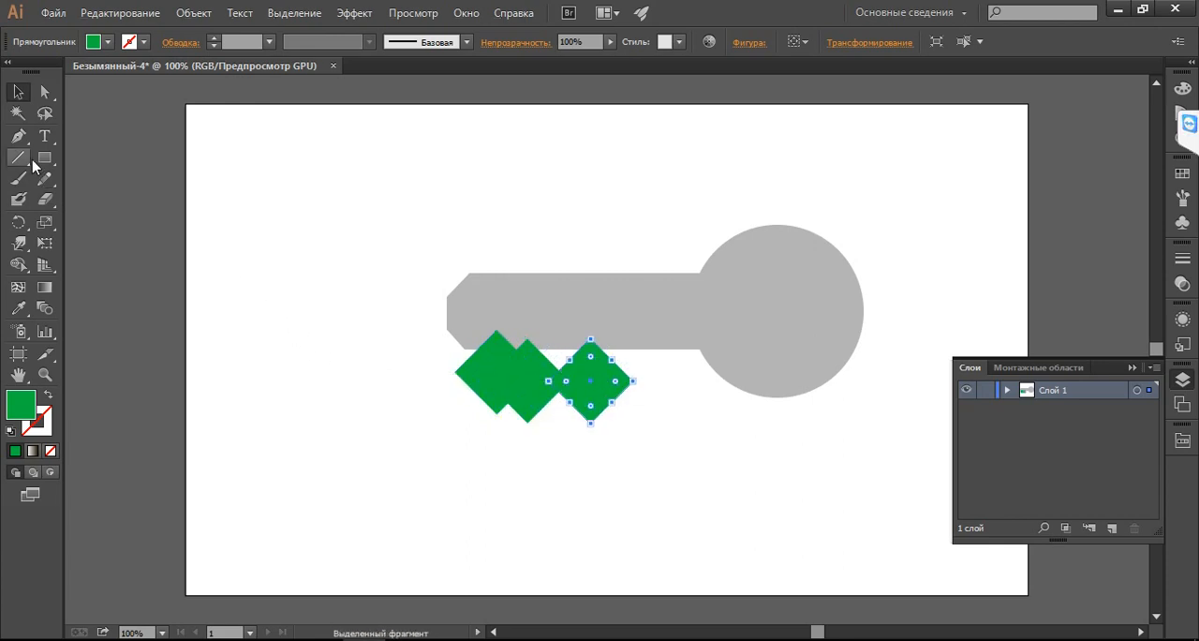
click(90, 161)
Draw a small green hexagon with the Polygon tool and place it on the shaft's lower edge, right of the diamonds
click(45, 160)
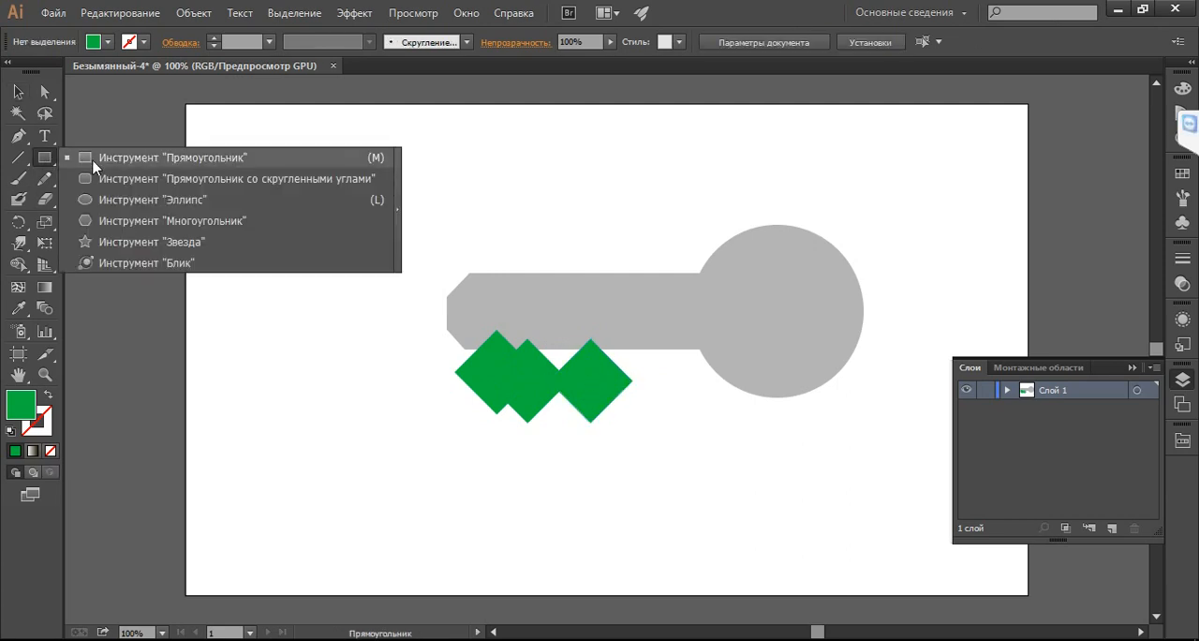
click(141, 221)
drag(251, 238, 646, 359)
key(v)
Unite the three green diamonds and the hexagon into one shape group with Pathfinder
shift+click(590, 384)
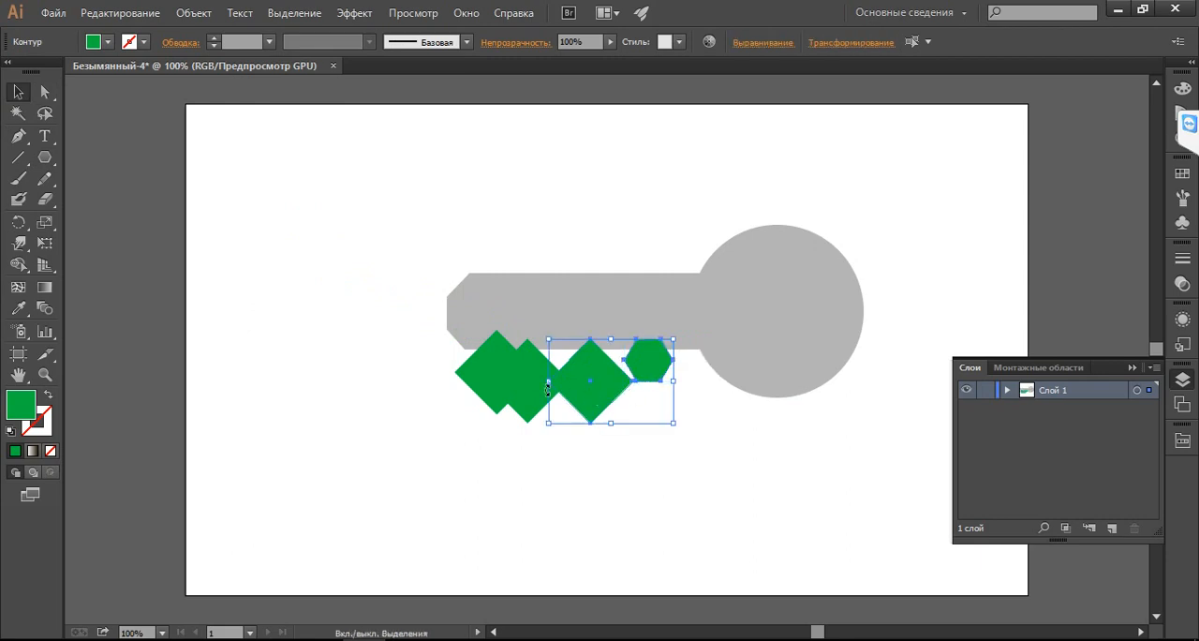
shift+click(527, 379)
shift+click(475, 381)
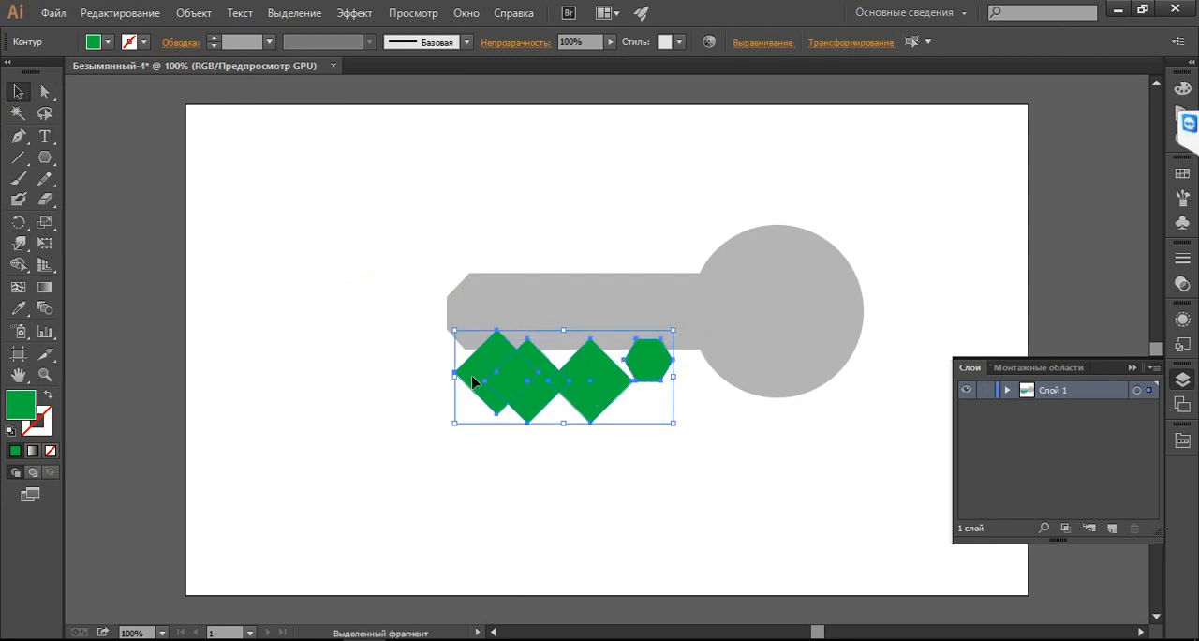
key(ctrl)
key(ctrl+shift+F9)
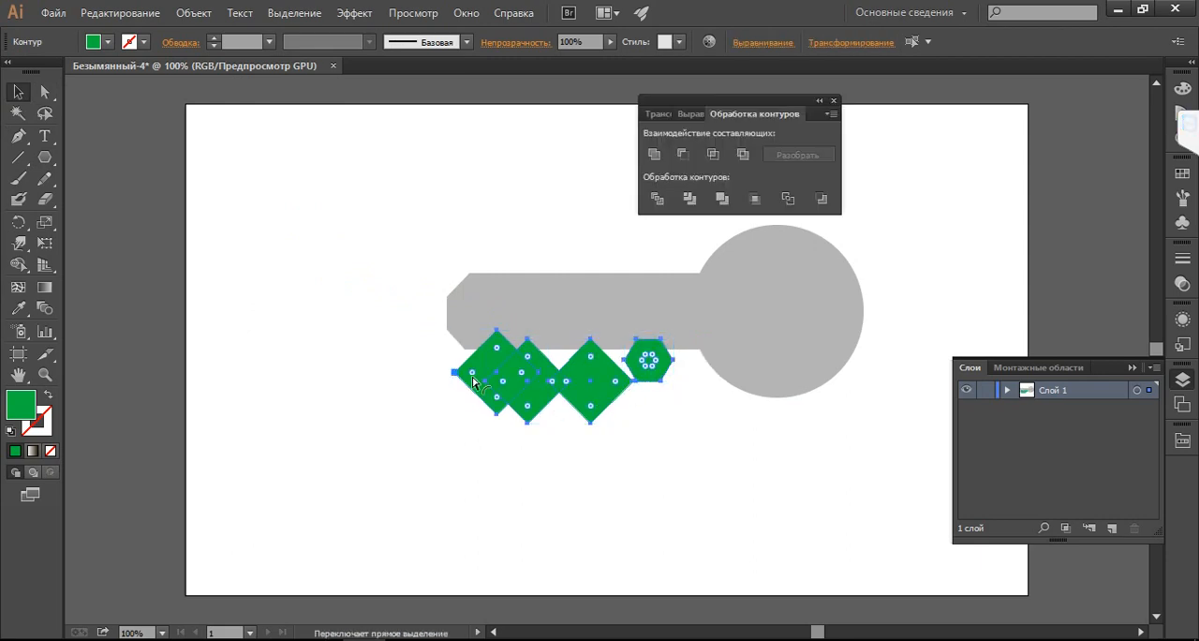
click(653, 153)
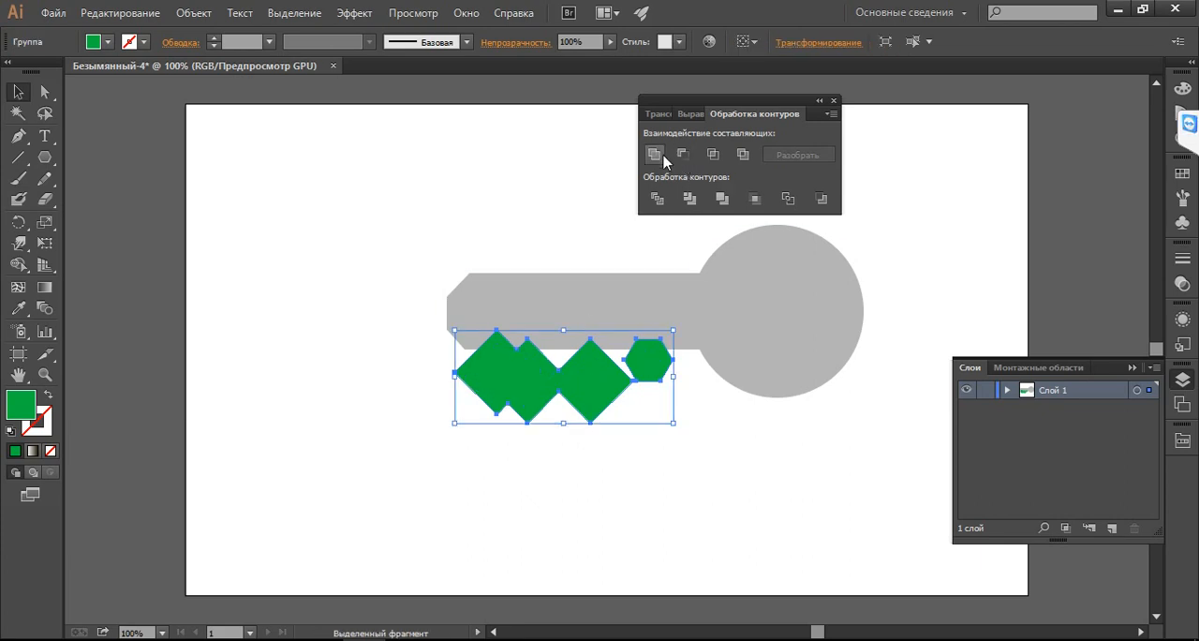
Subtract the united green shapes from the key with Minus Front to cut the teeth into the shaft's lower edge
click(738, 286)
shift+click(584, 394)
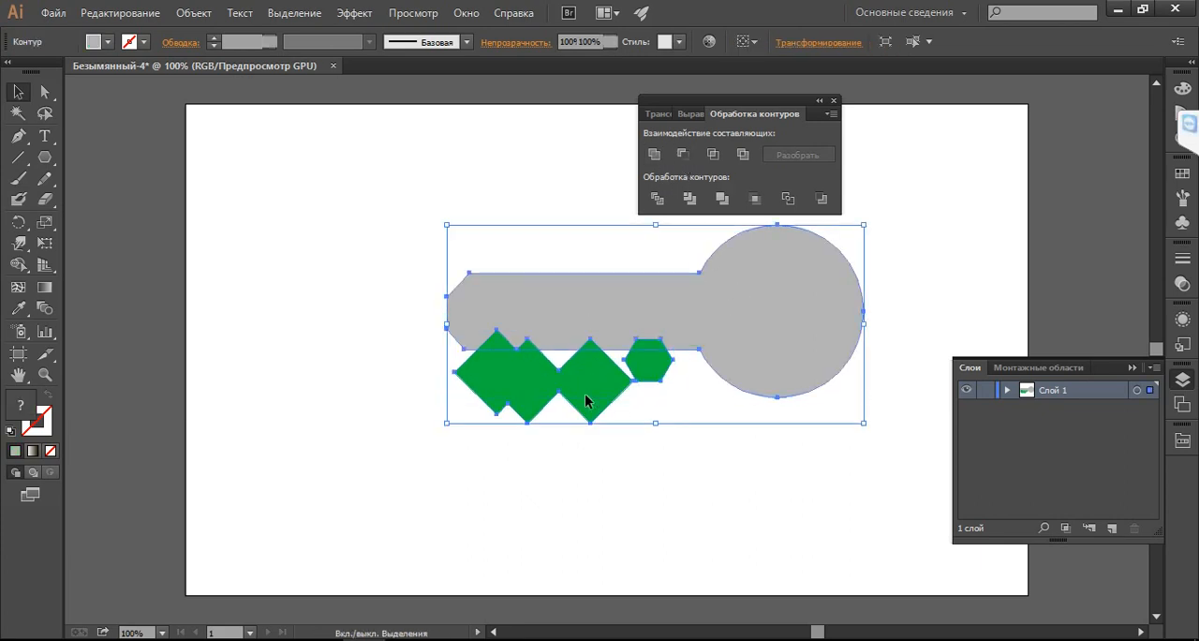
click(683, 154)
click(674, 520)
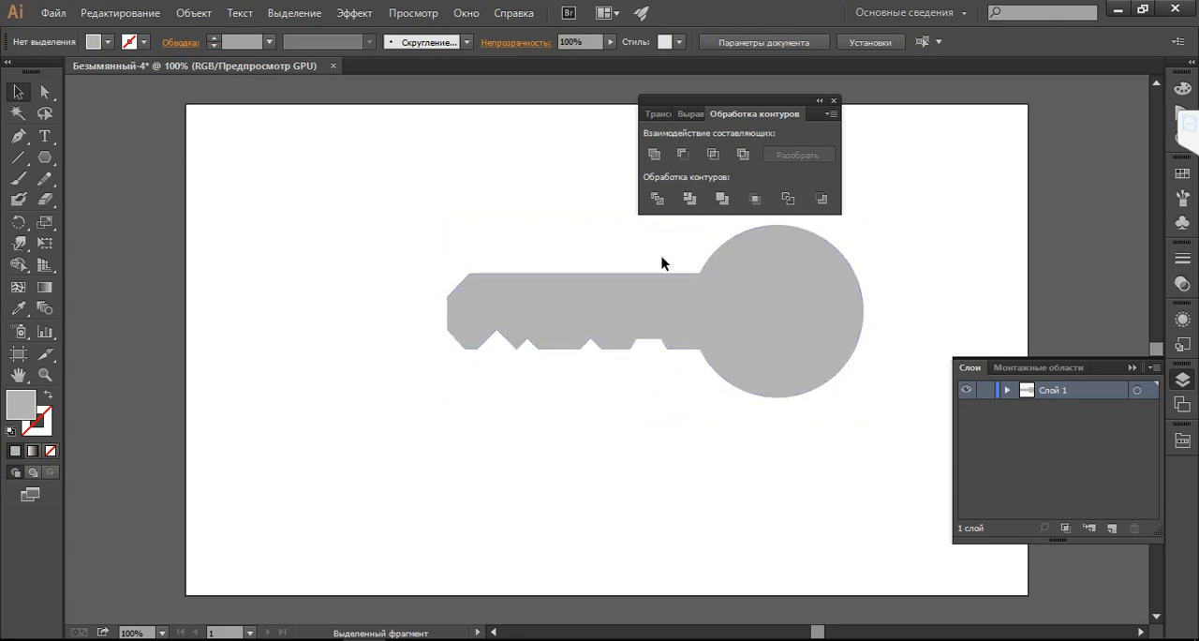
drag(792, 110, 879, 97)
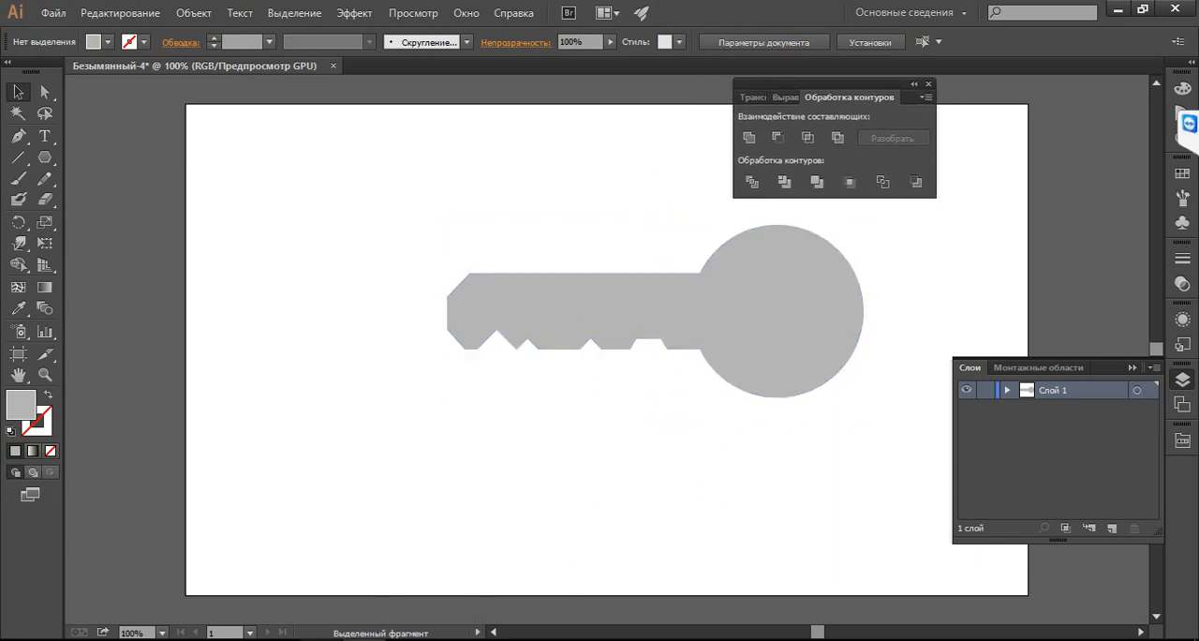
Check the hole in the key photo, draw a small upright ellipse left of the key, and fill it with blue
key(alt+Tab)
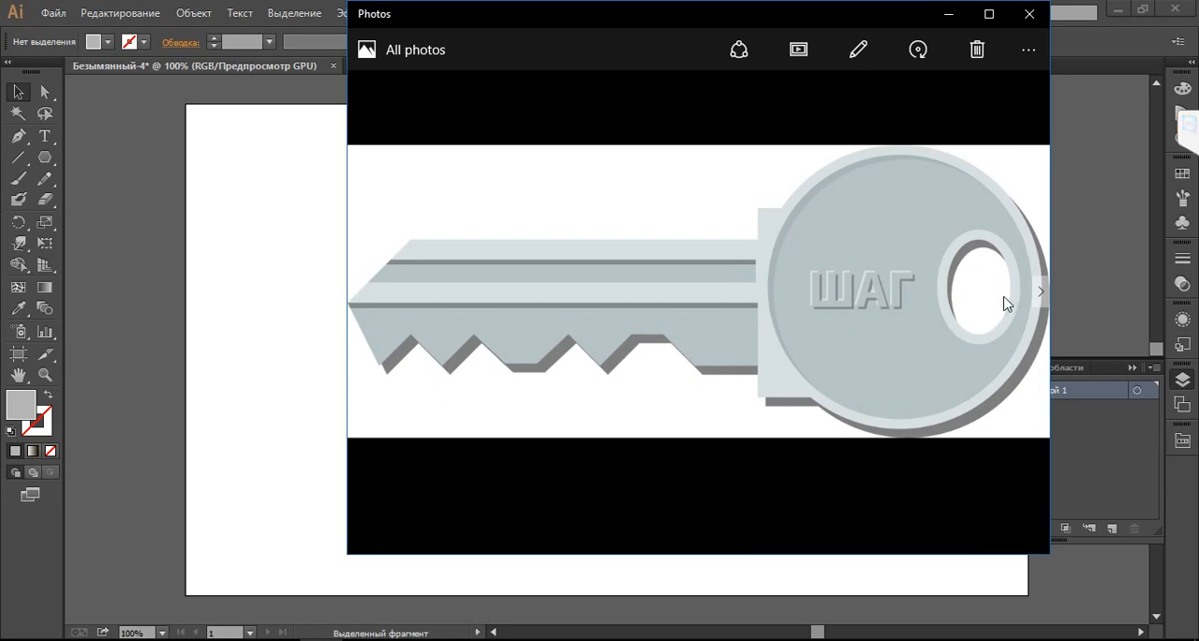
click(949, 15)
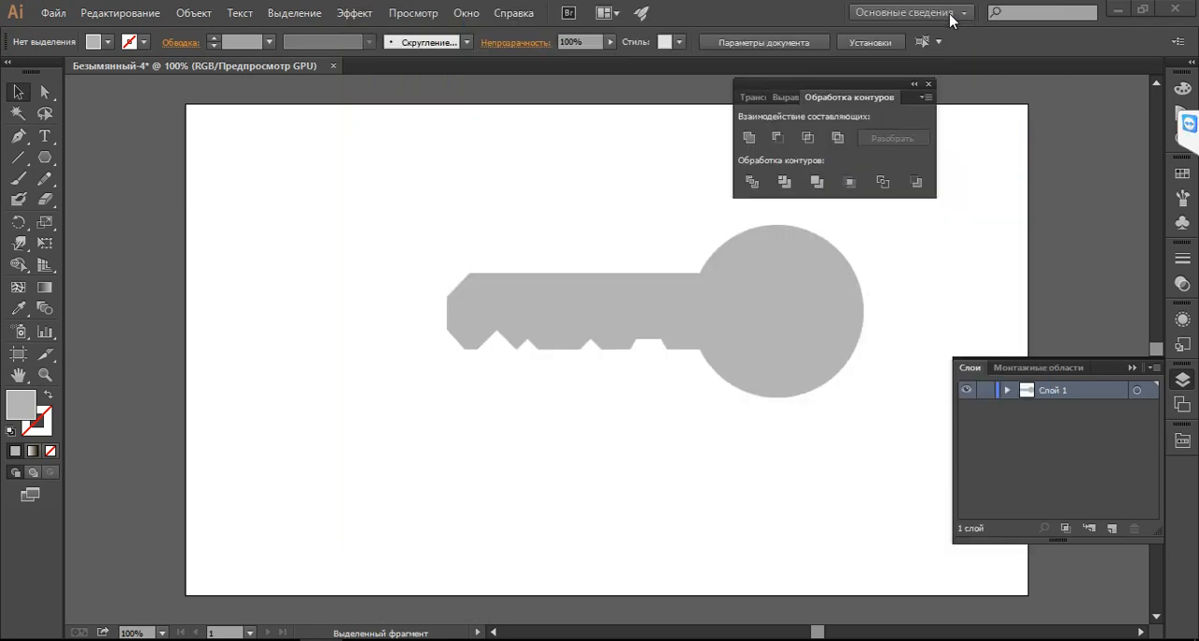
drag(42, 160, 93, 198)
drag(281, 198, 322, 253)
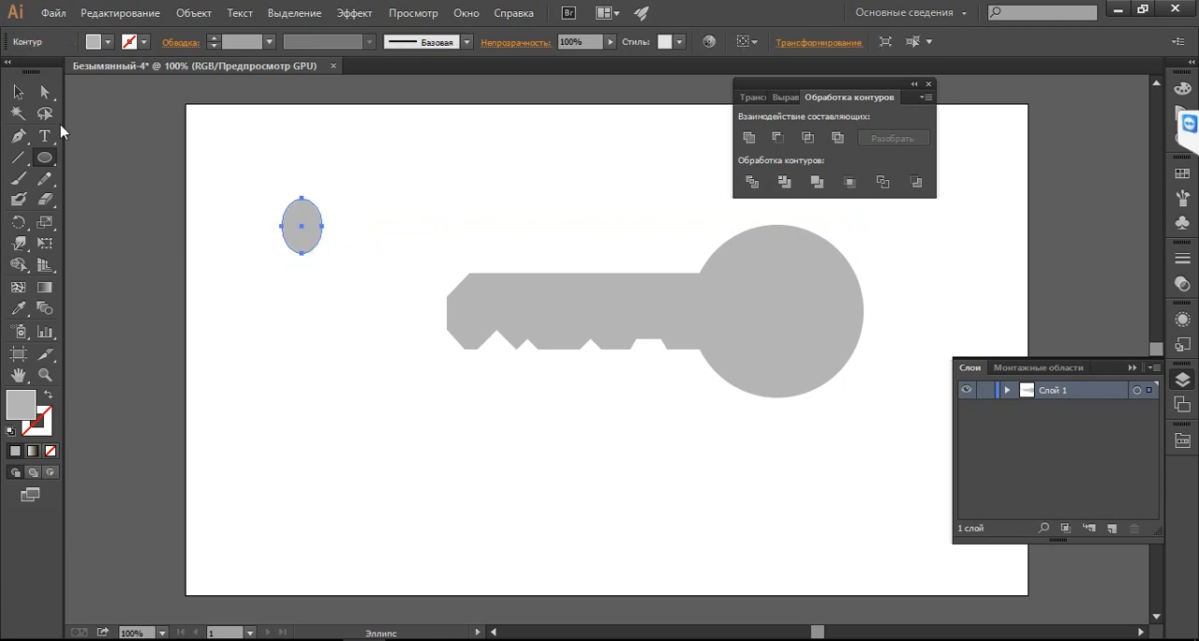
click(18, 91)
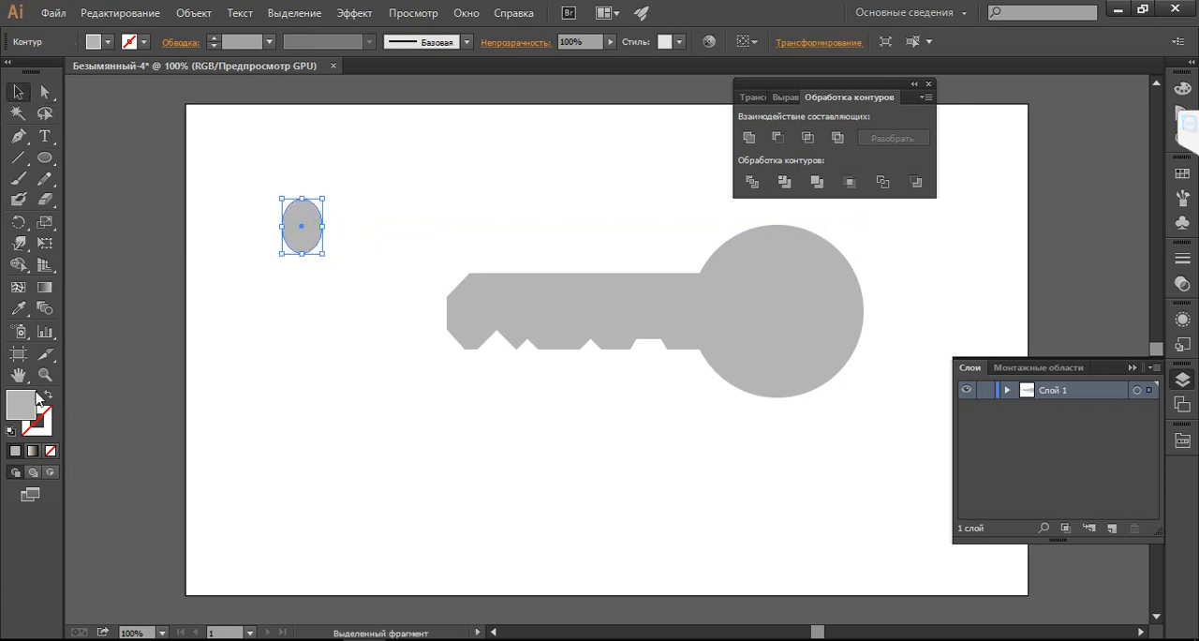
double_click(15, 414)
click(493, 267)
click(757, 222)
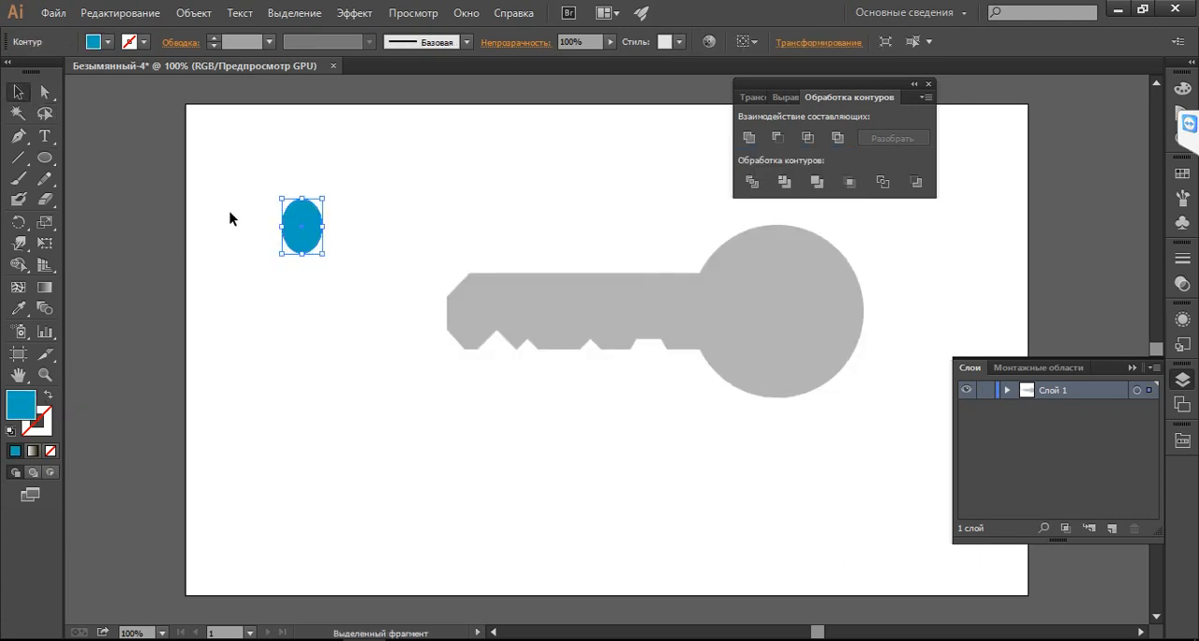
Place the blue ellipse near the right side of the key's head, vertically centred, and subtract it to cut the hole
drag(301, 218, 821, 304)
shift+click(790, 258)
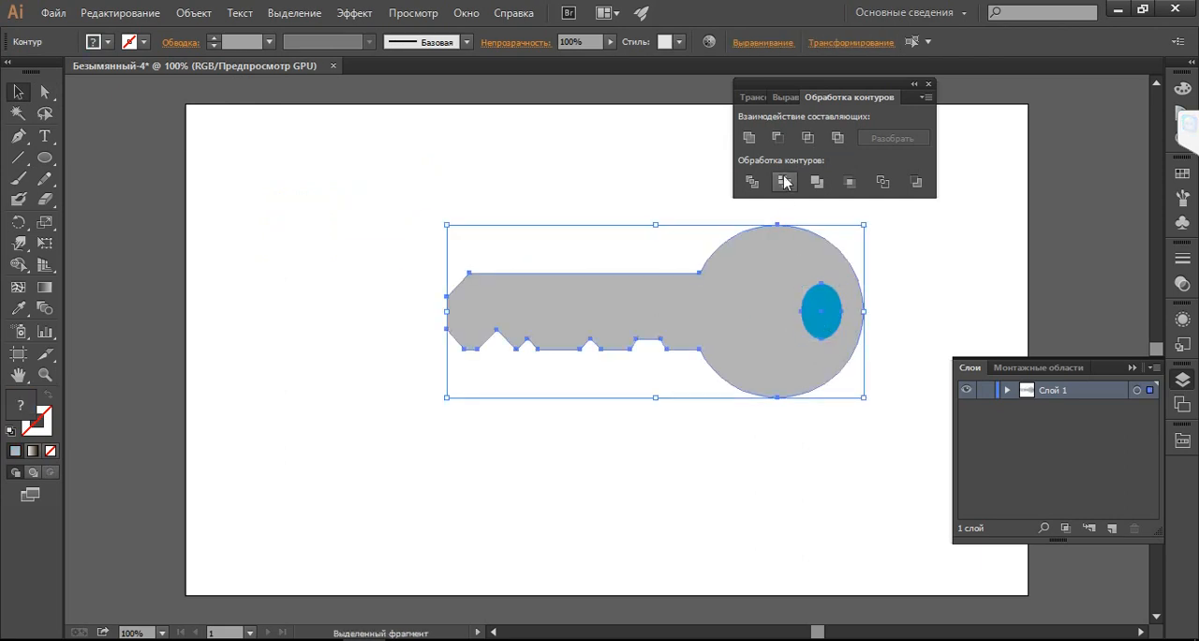
click(777, 138)
click(564, 196)
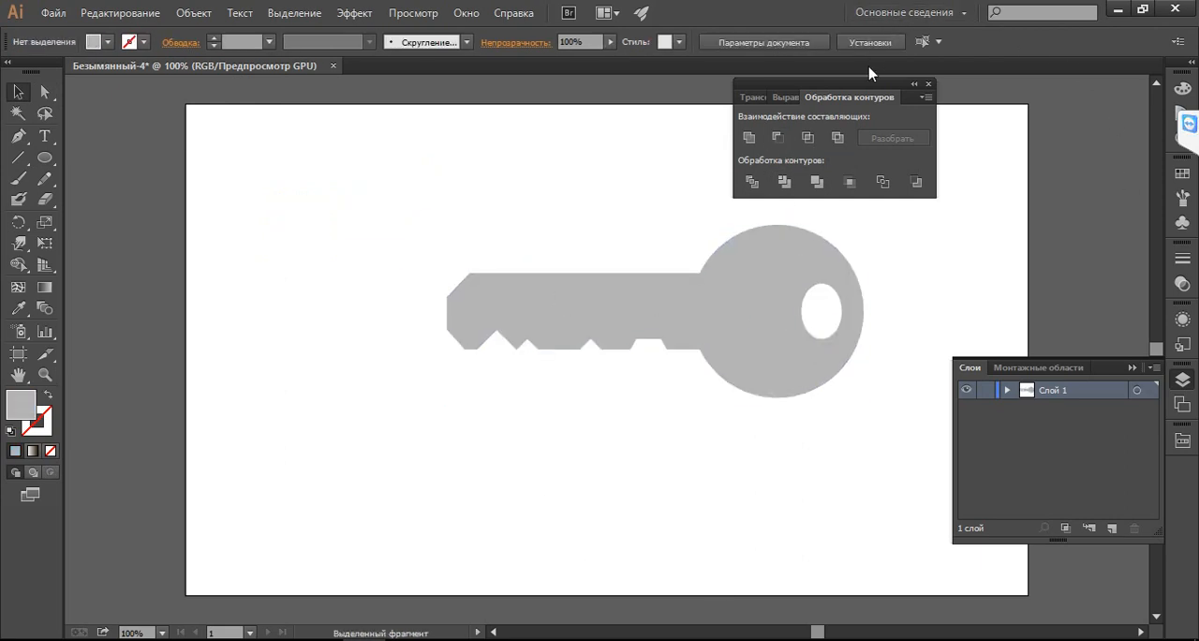
drag(862, 90, 1032, 139)
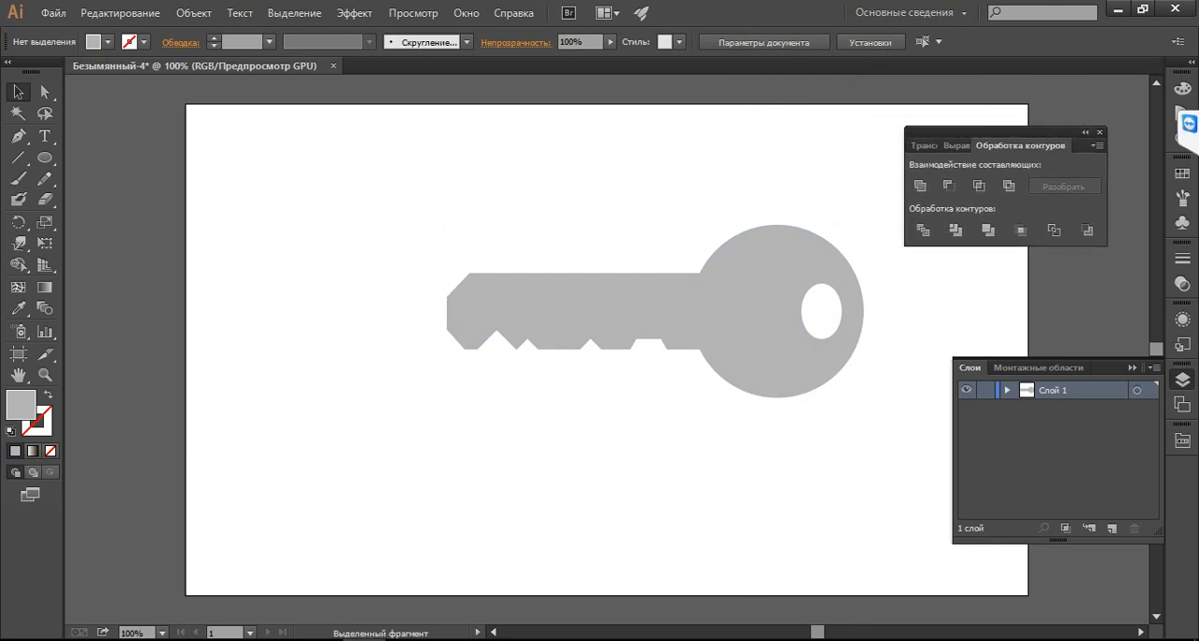
Check the key photo, place a copy of the key up and to the left of the original, and fill it with light grey
click(353, 638)
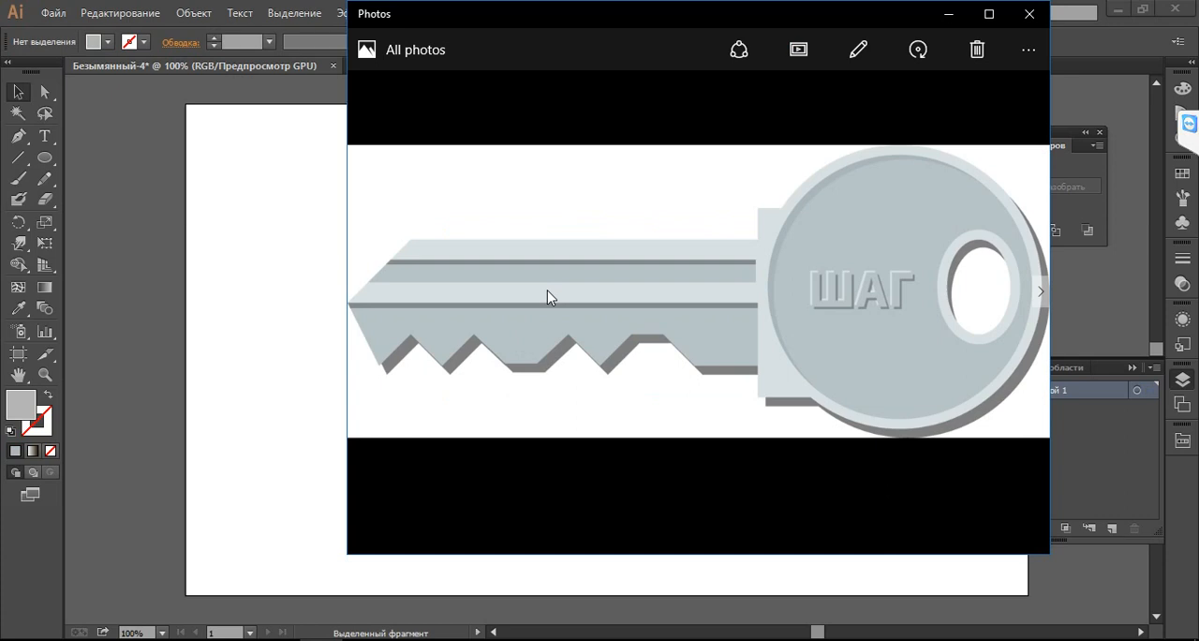
click(949, 15)
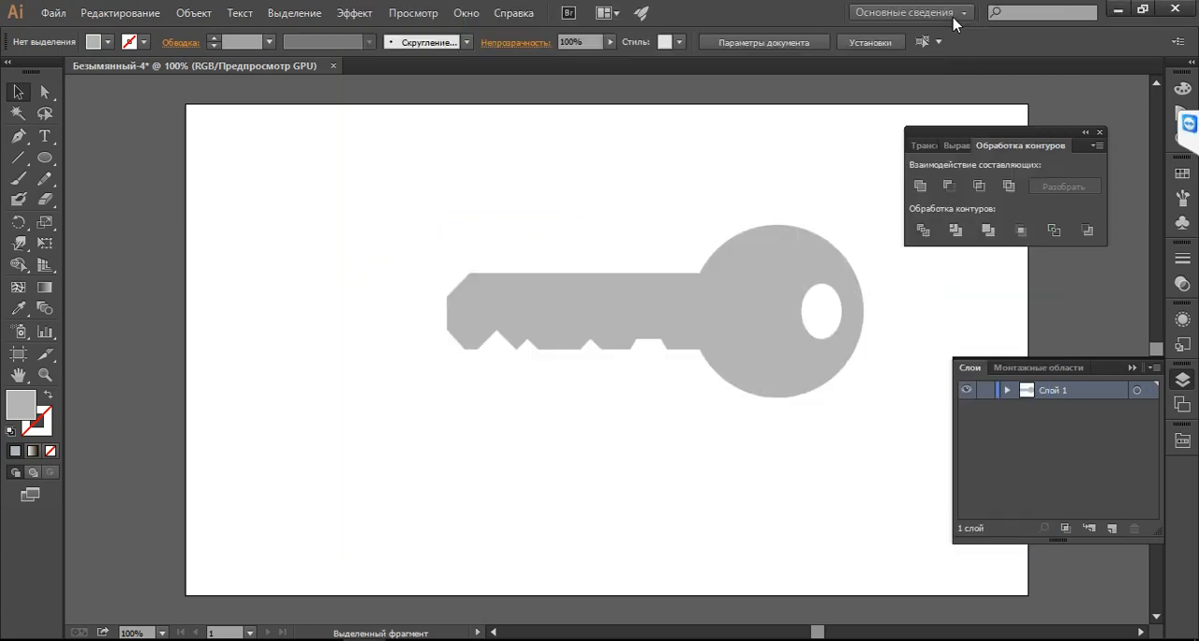
click(678, 332)
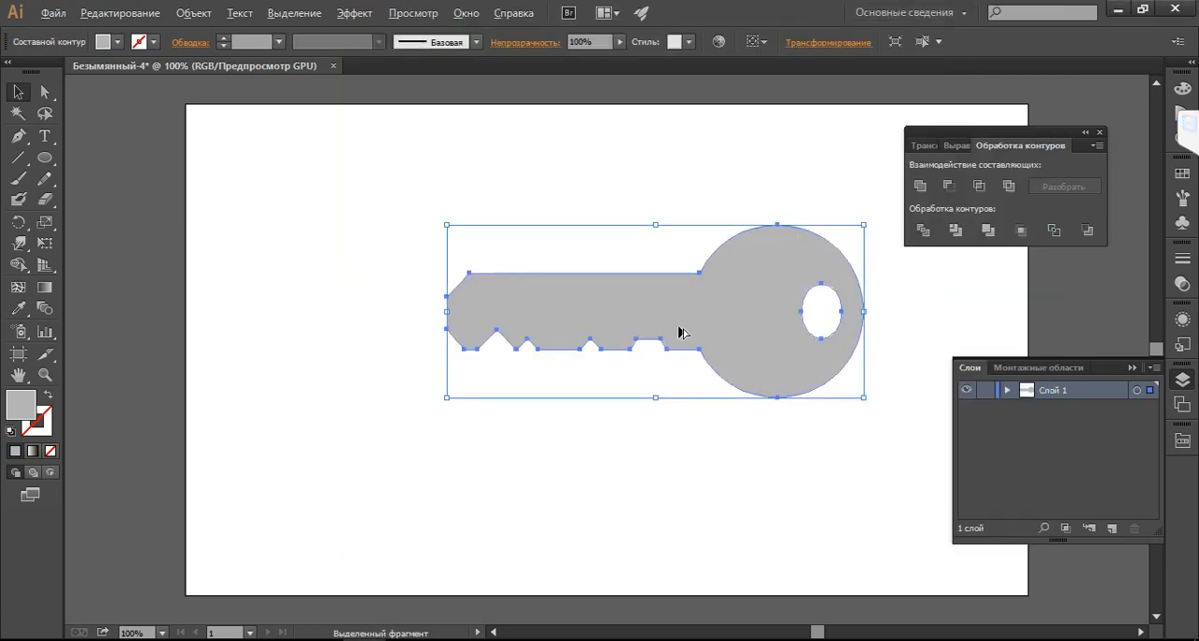
drag(680, 331, 576, 261)
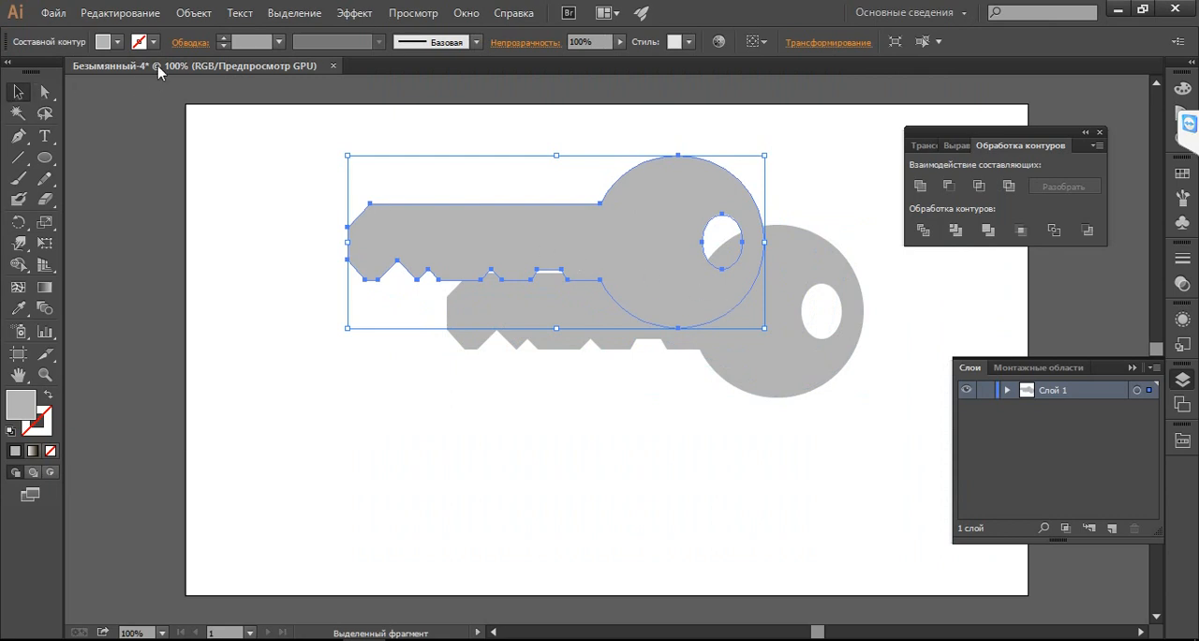
click(116, 41)
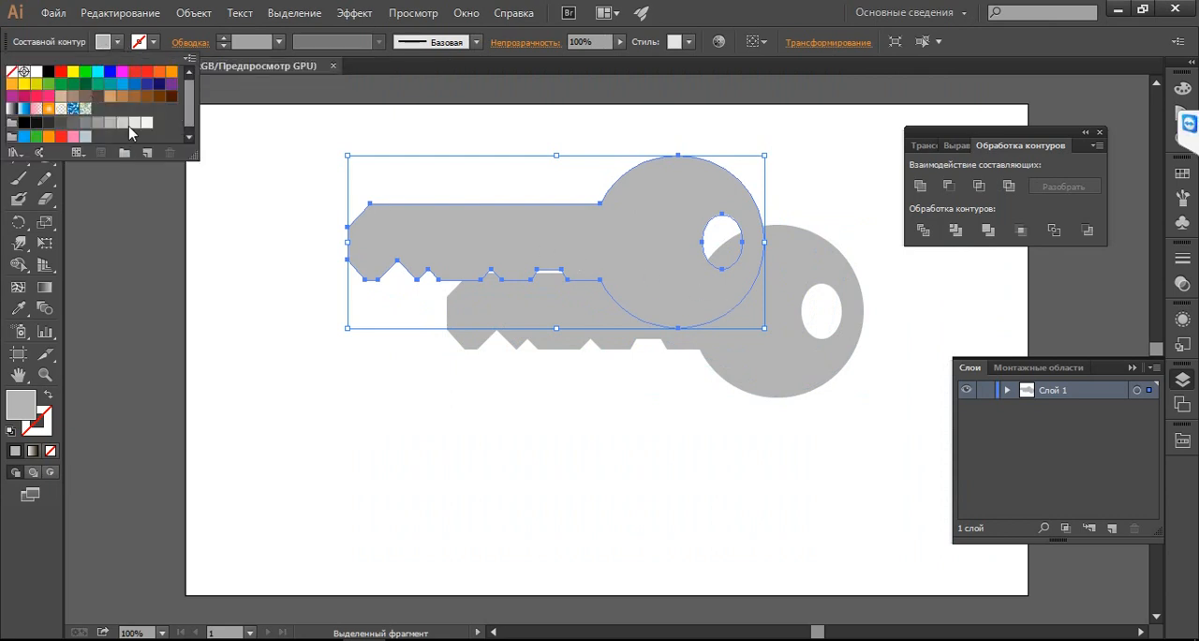
click(135, 123)
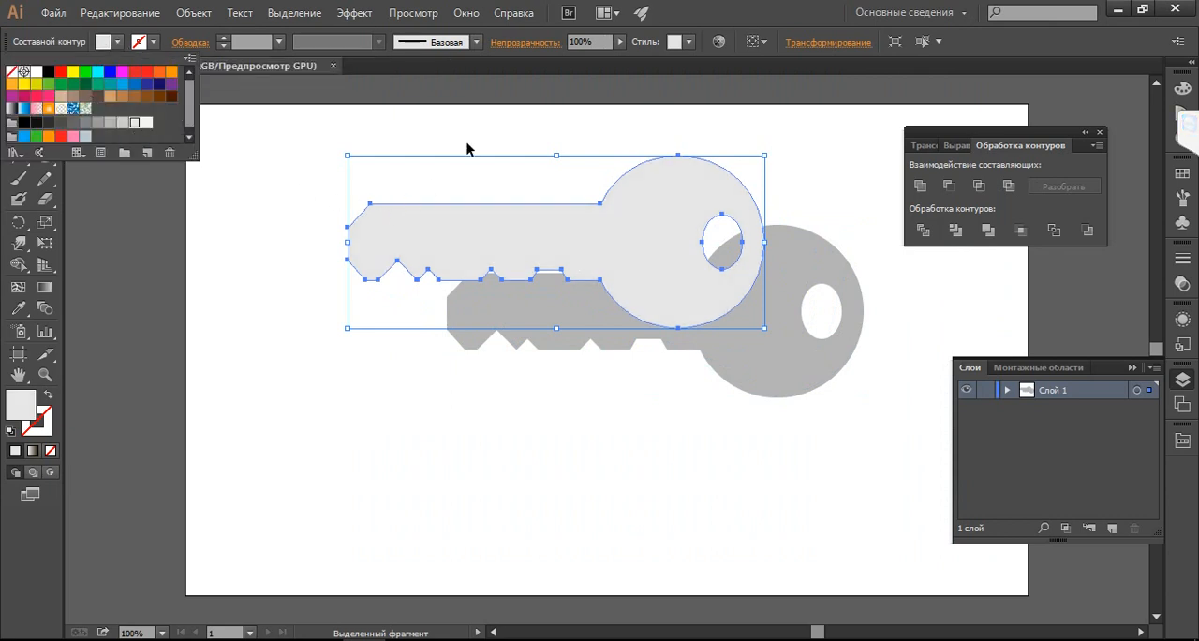
Check the key photo and draw a dark blue rectangle about 303 × 79 px over the lower part of the light key's shaft
key(alt+Tab)
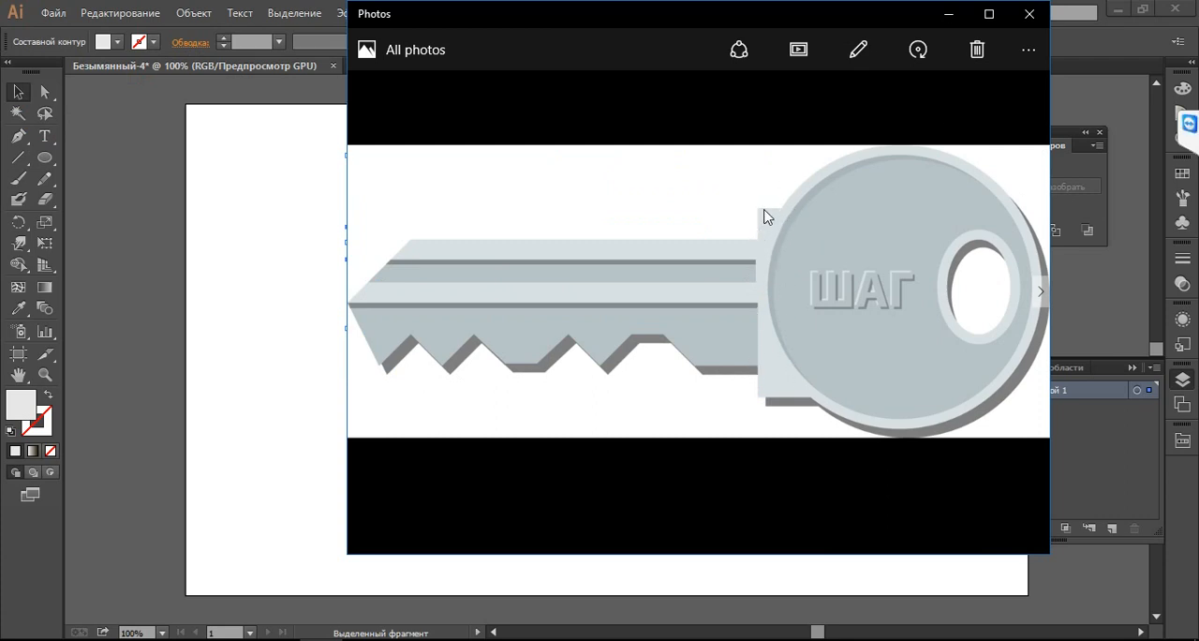
click(951, 14)
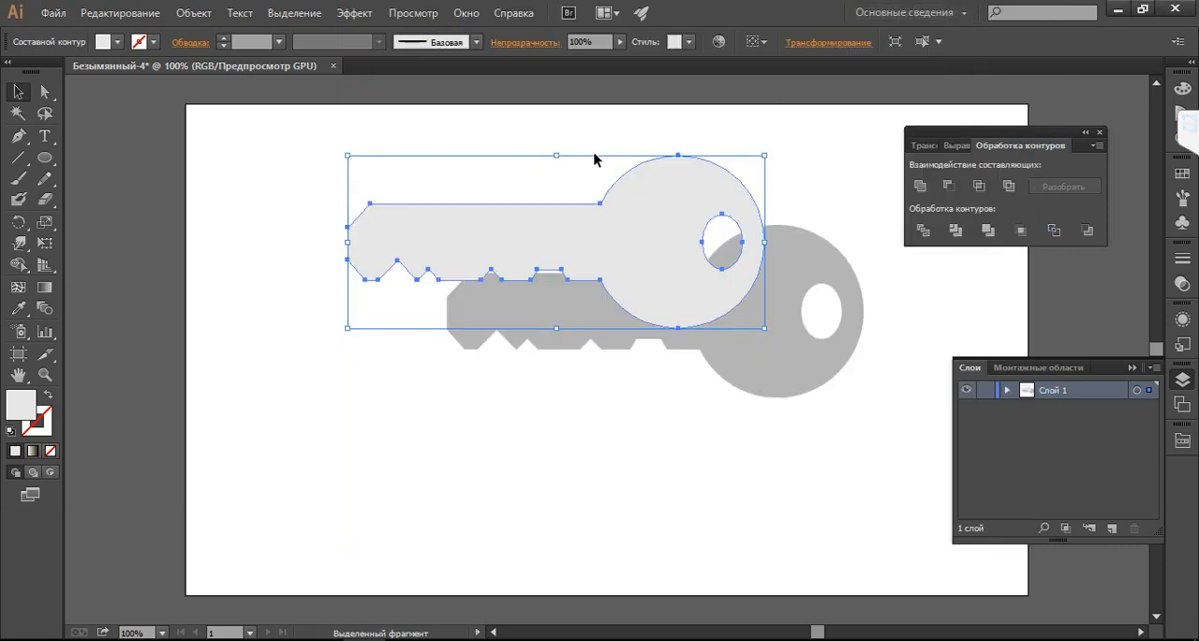
click(223, 174)
drag(44, 157, 94, 168)
click(321, 640)
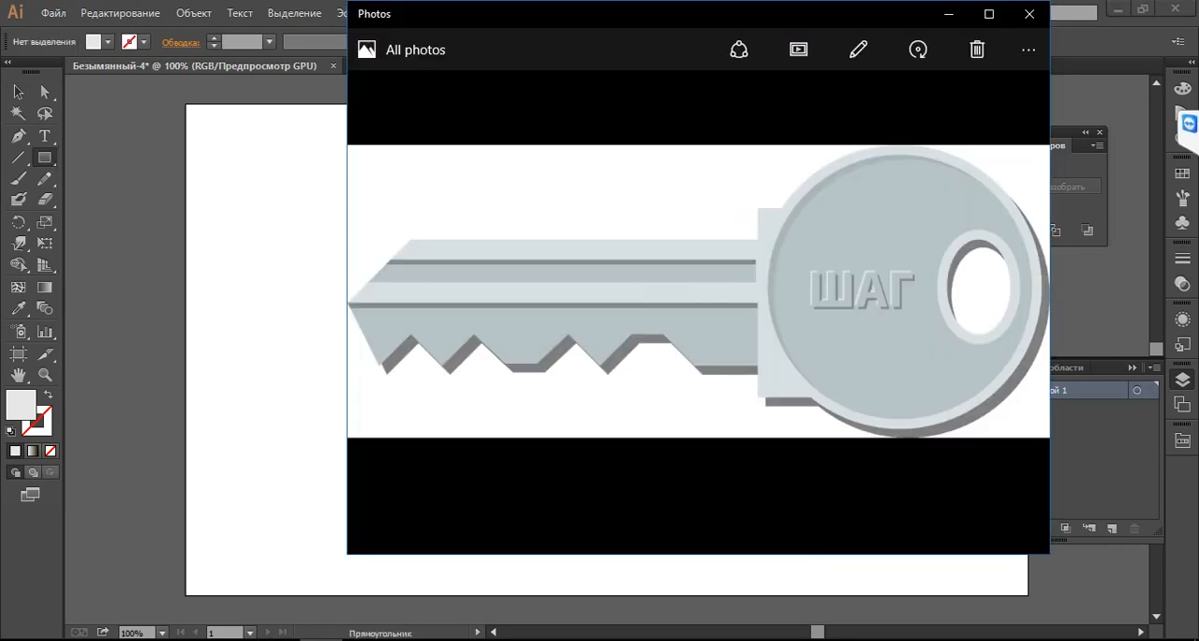
click(321, 640)
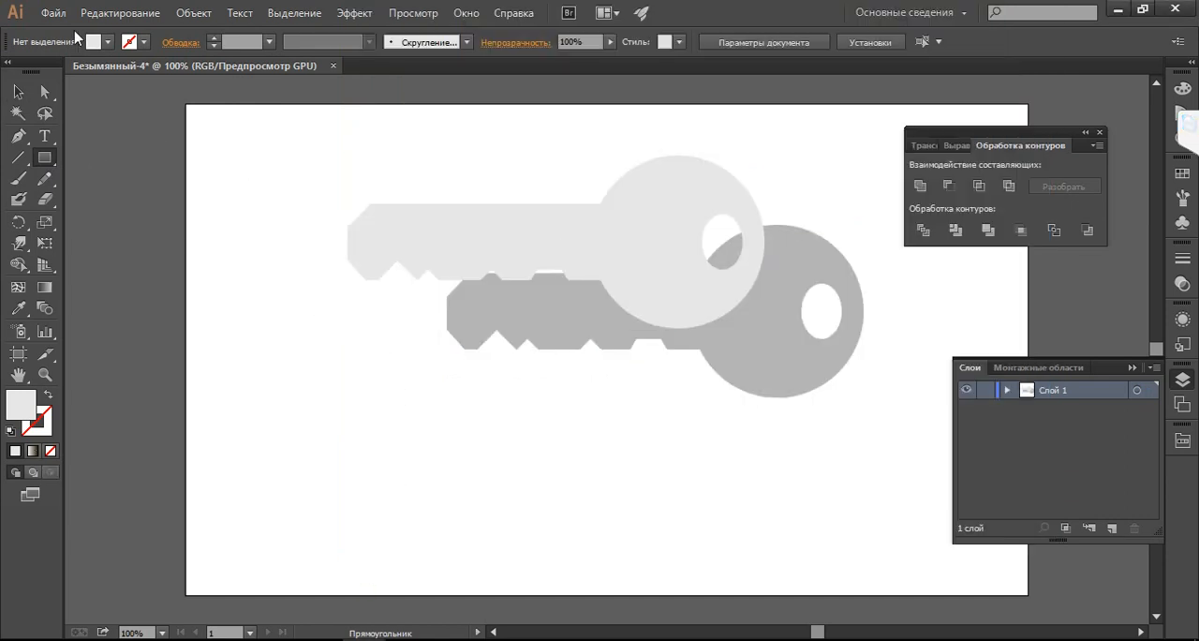
click(107, 42)
click(165, 93)
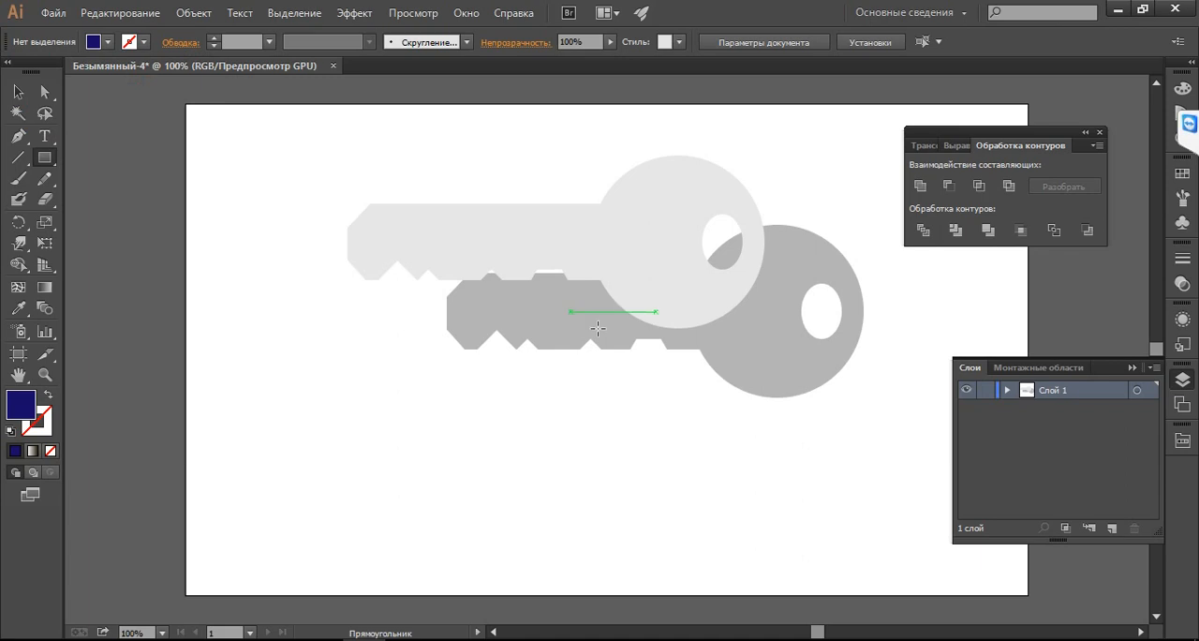
drag(328, 248, 595, 317)
click(18, 92)
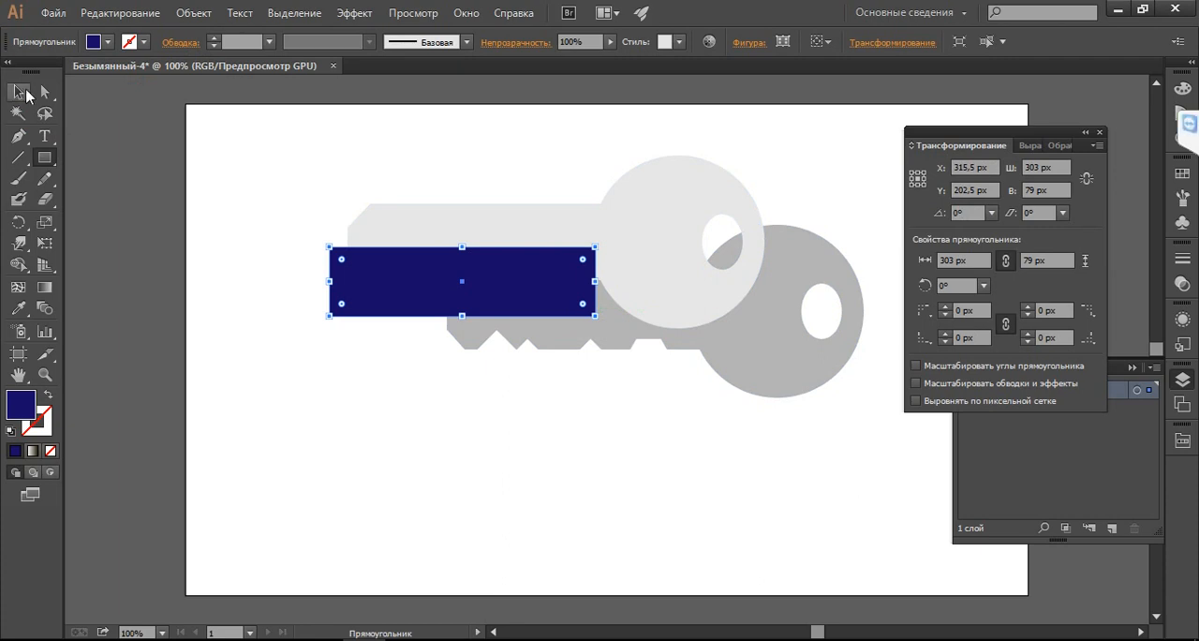
click(222, 132)
Draw a thin dark blue rectangle about 282 × 9 px along the upper part of the light key's shaft
key(m)
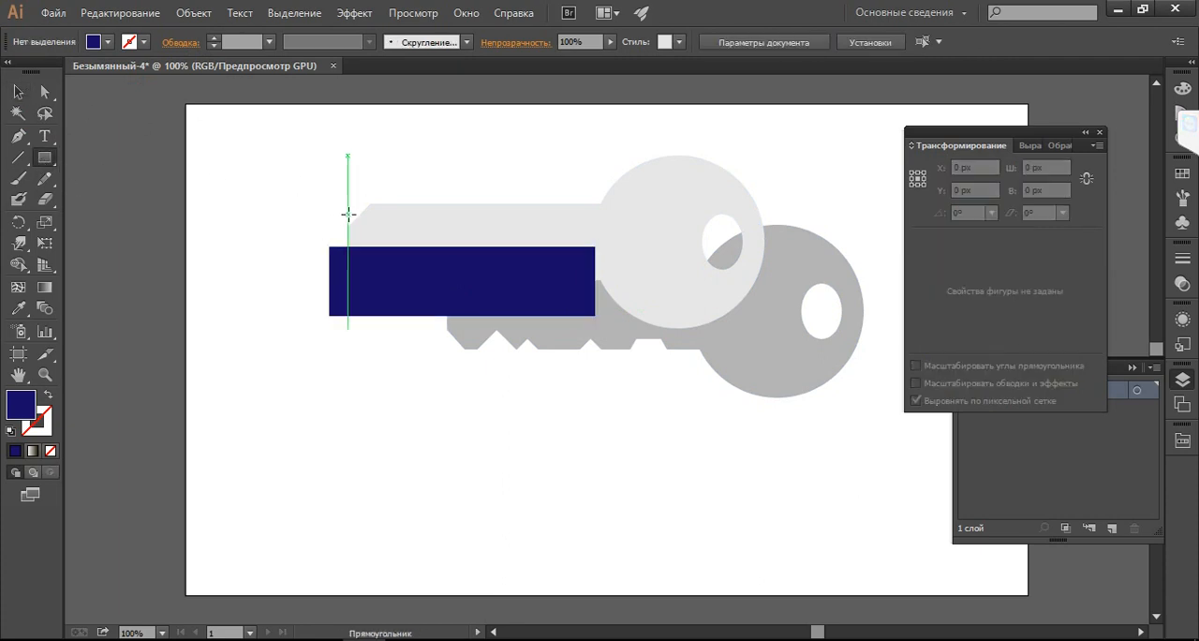
drag(350, 217, 594, 224)
click(18, 92)
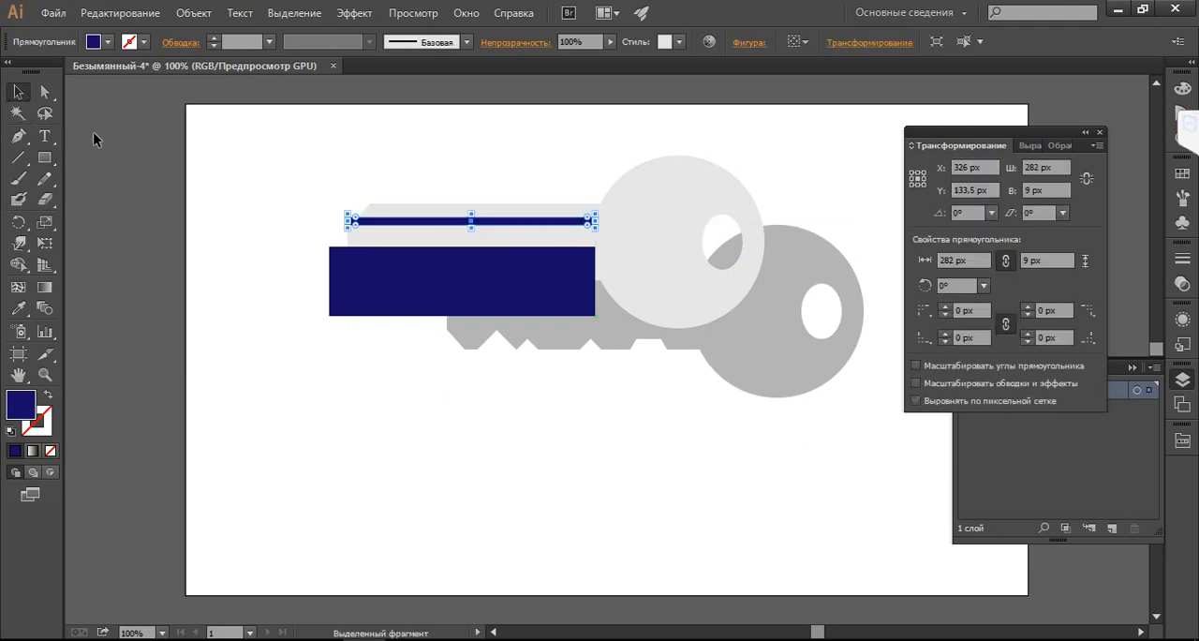
Unite the two dark blue rectangles and subtract them from the light key to cut its grooves
shift+click(398, 286)
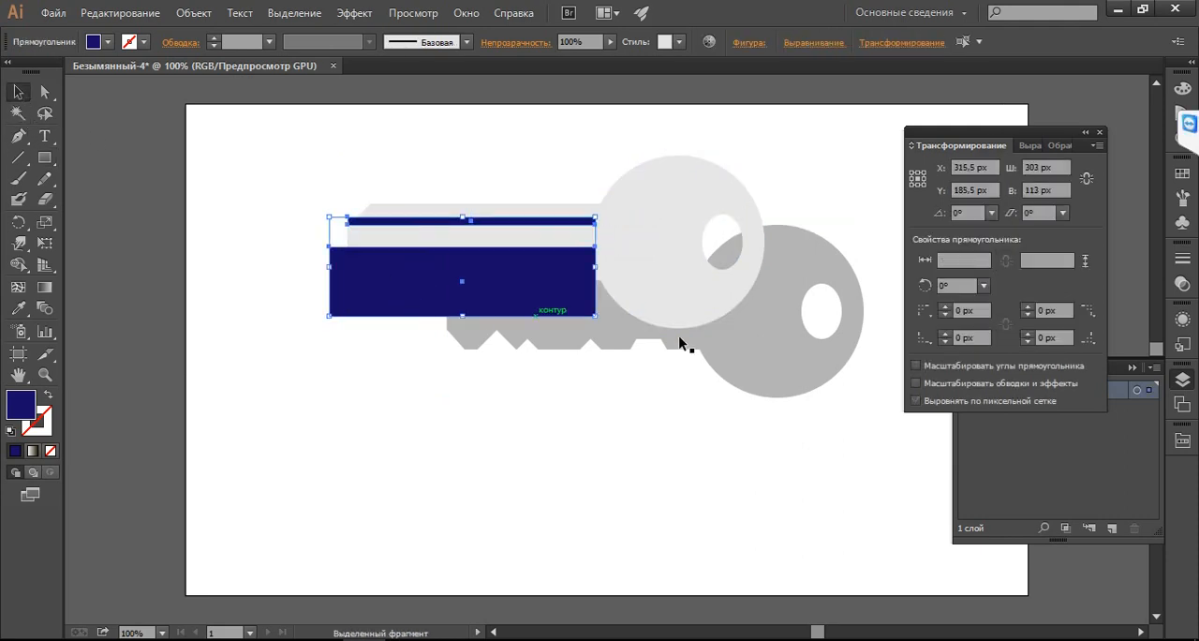
click(1100, 132)
key(ctrl+shift+b)
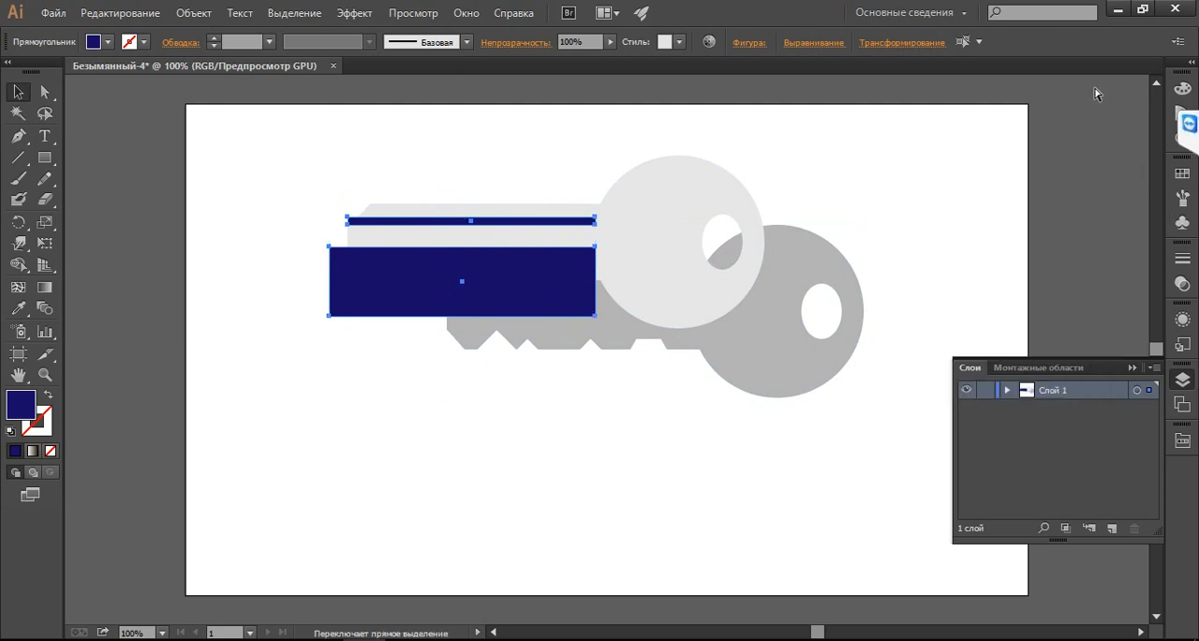
key(ctrl+shift+F9)
click(921, 186)
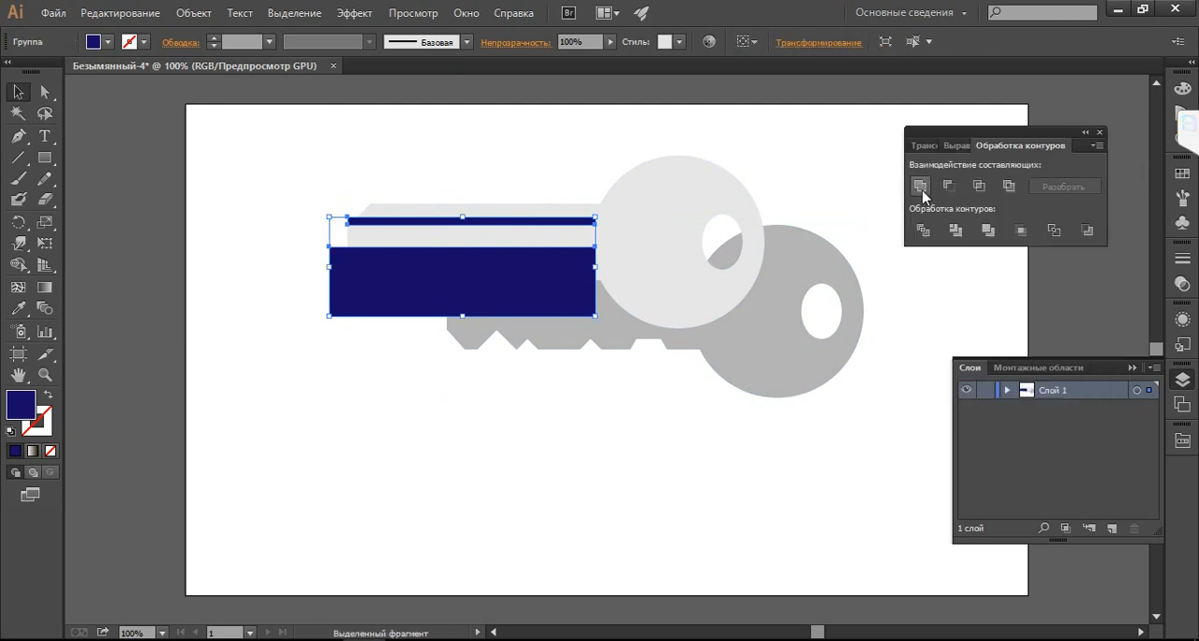
shift+click(722, 201)
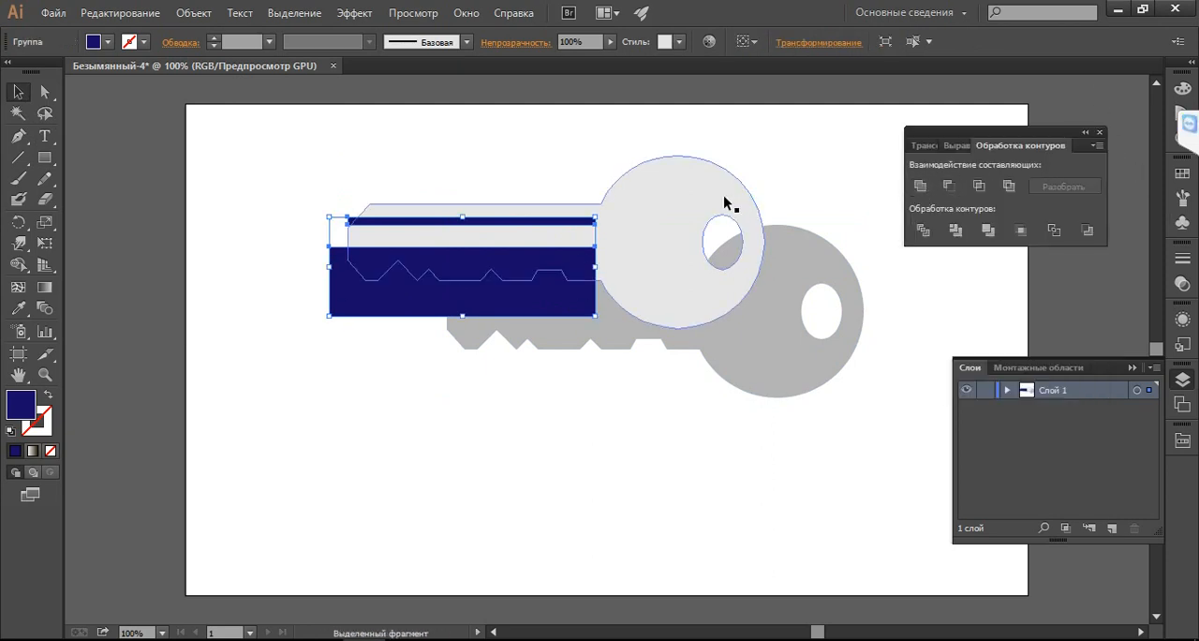
click(921, 186)
click(803, 155)
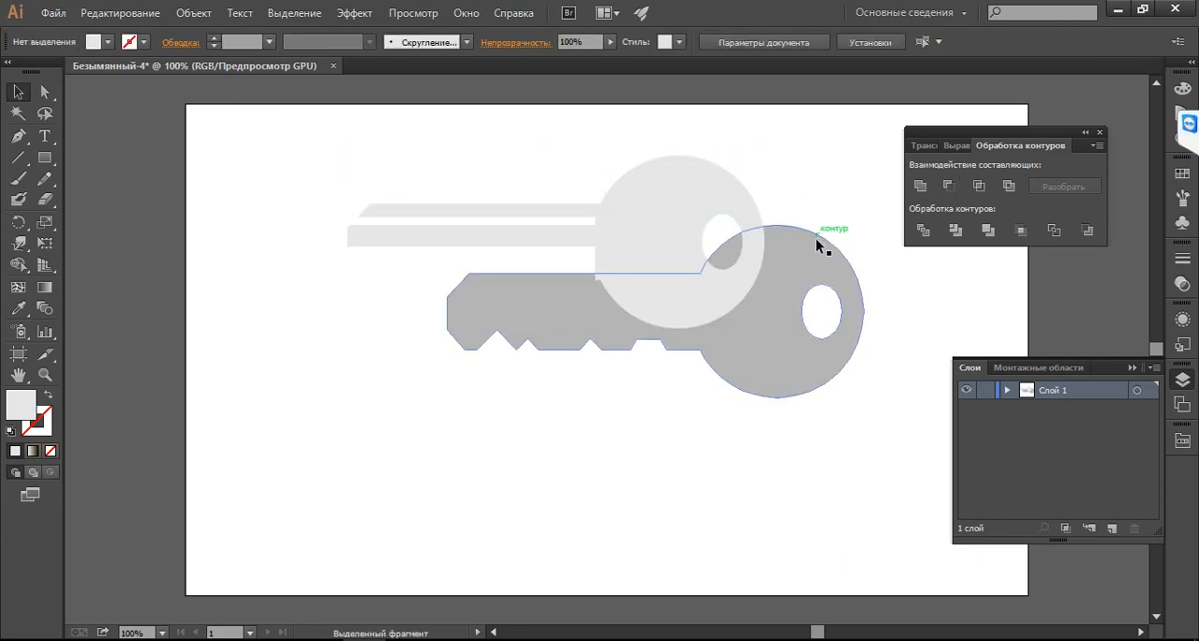
Move the cut light key straight down below the grey key and compare it with the key photo
drag(655, 245, 656, 484)
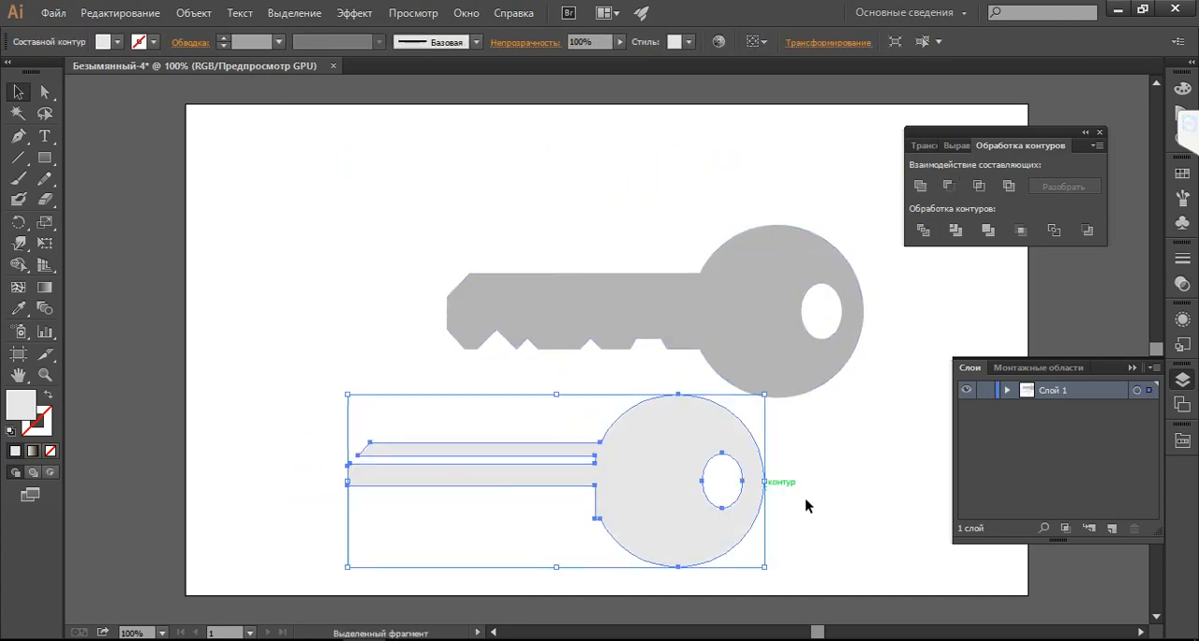
click(806, 498)
click(320, 640)
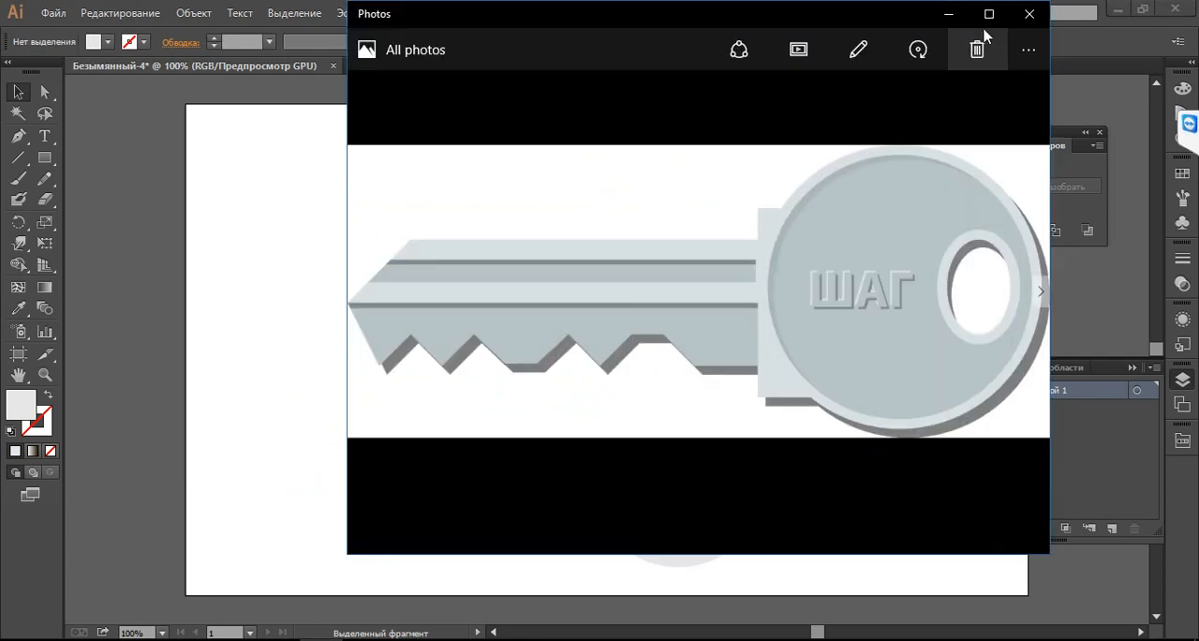
click(948, 20)
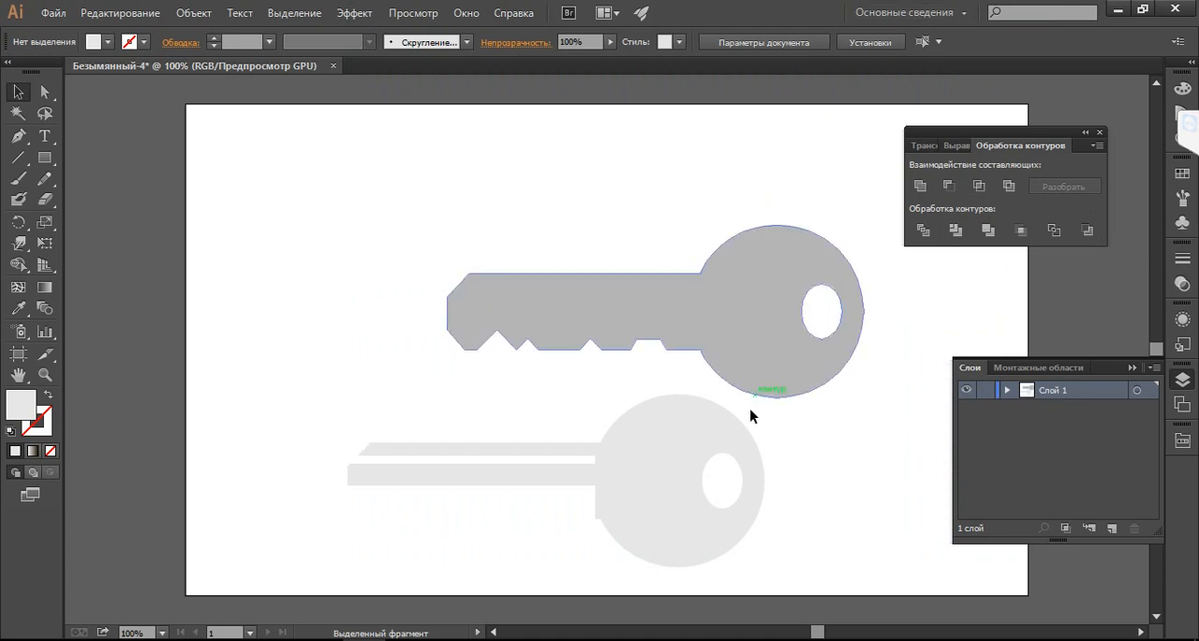
Transfer the light key to a new layer above the grey key's locked layer and align it exactly over the grey key
click(684, 429)
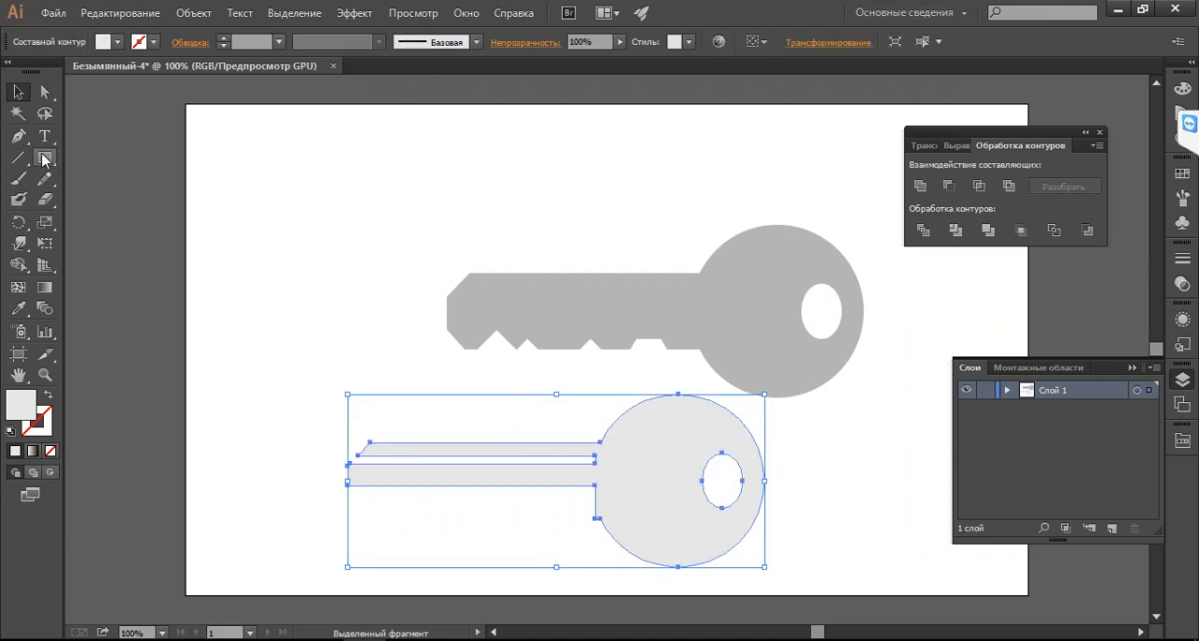
drag(44, 157, 98, 159)
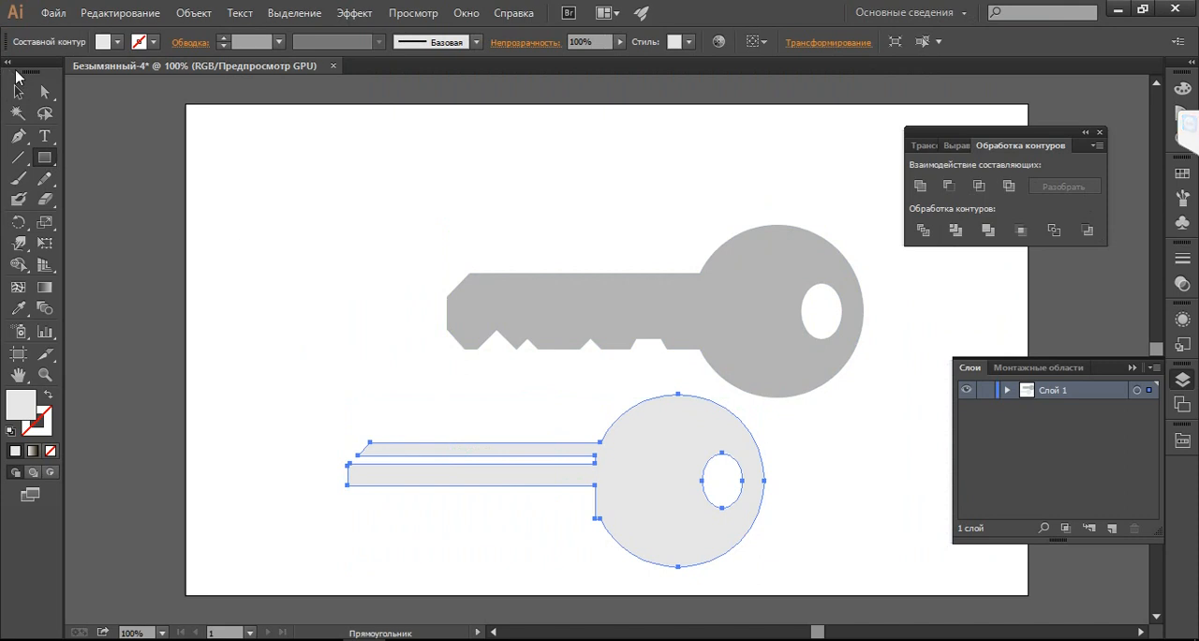
click(17, 92)
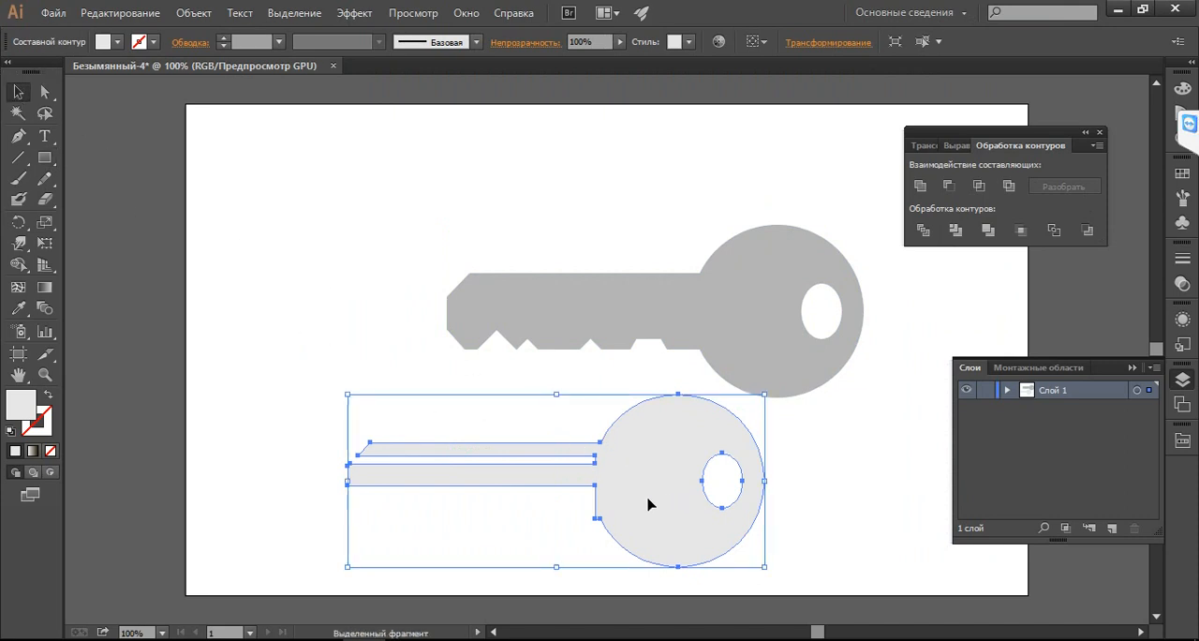
key(ctrl+x)
click(772, 287)
click(772, 287)
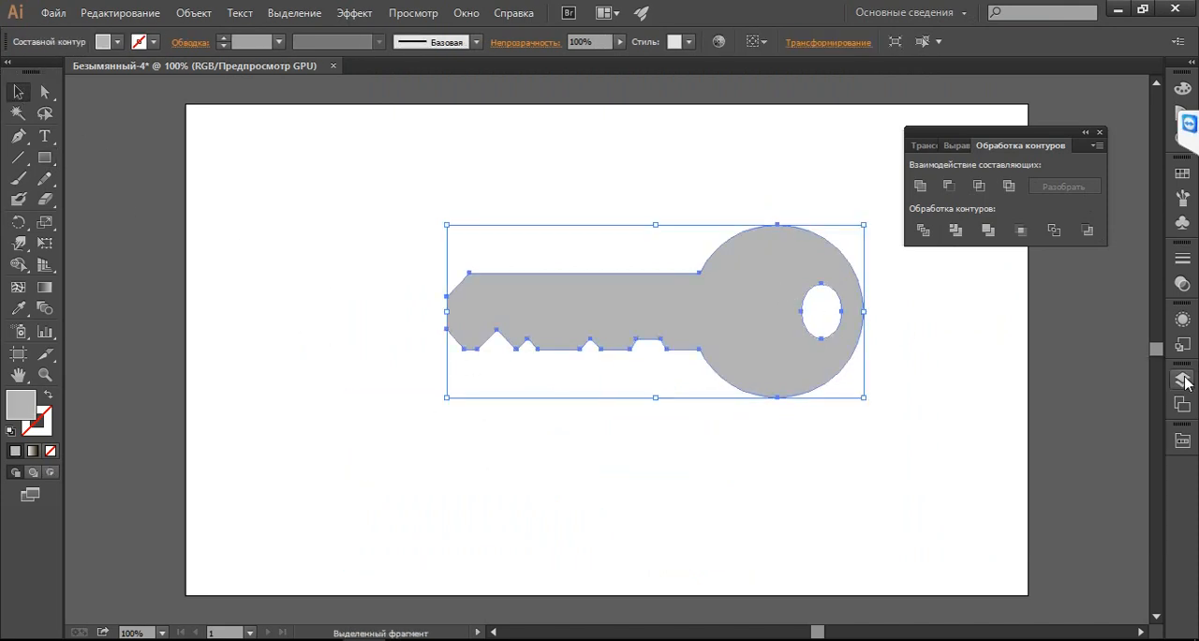
click(981, 391)
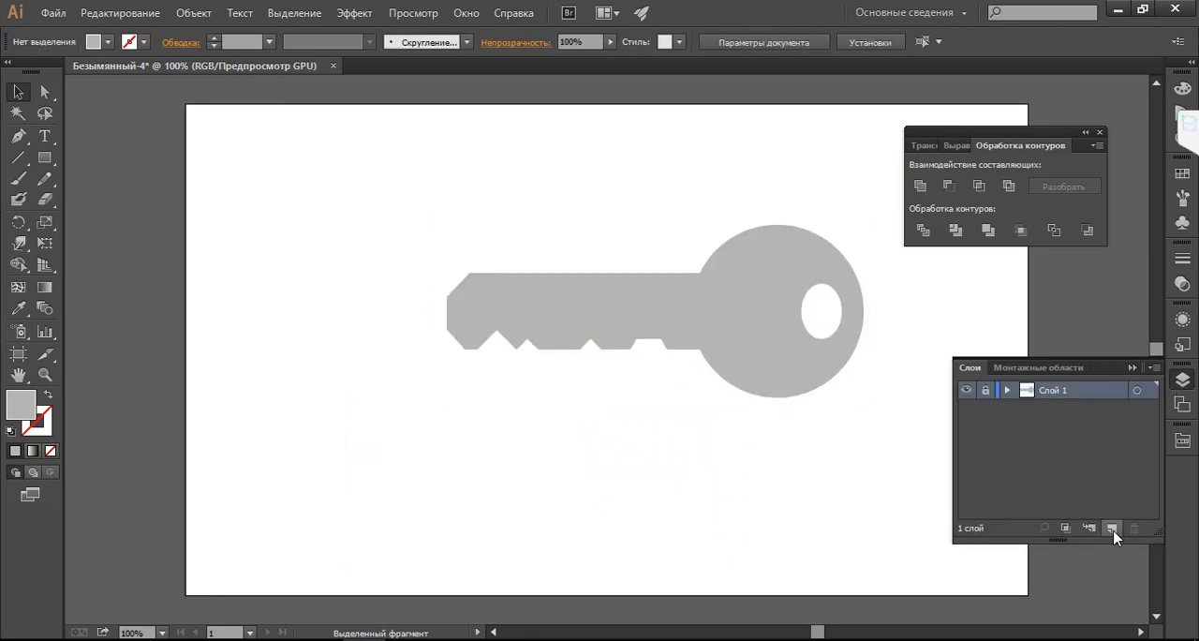
click(1087, 528)
key(ctrl+f)
drag(660, 485, 764, 299)
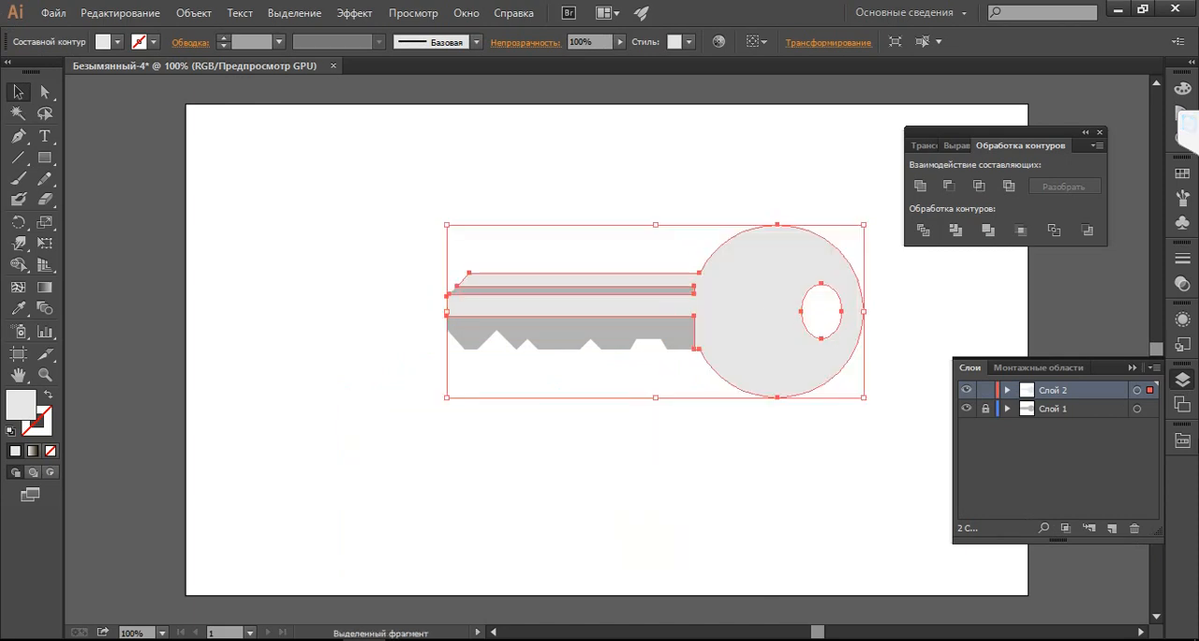
Check the key photo and try a medium blue-grey fill on the upper key shape
click(320, 639)
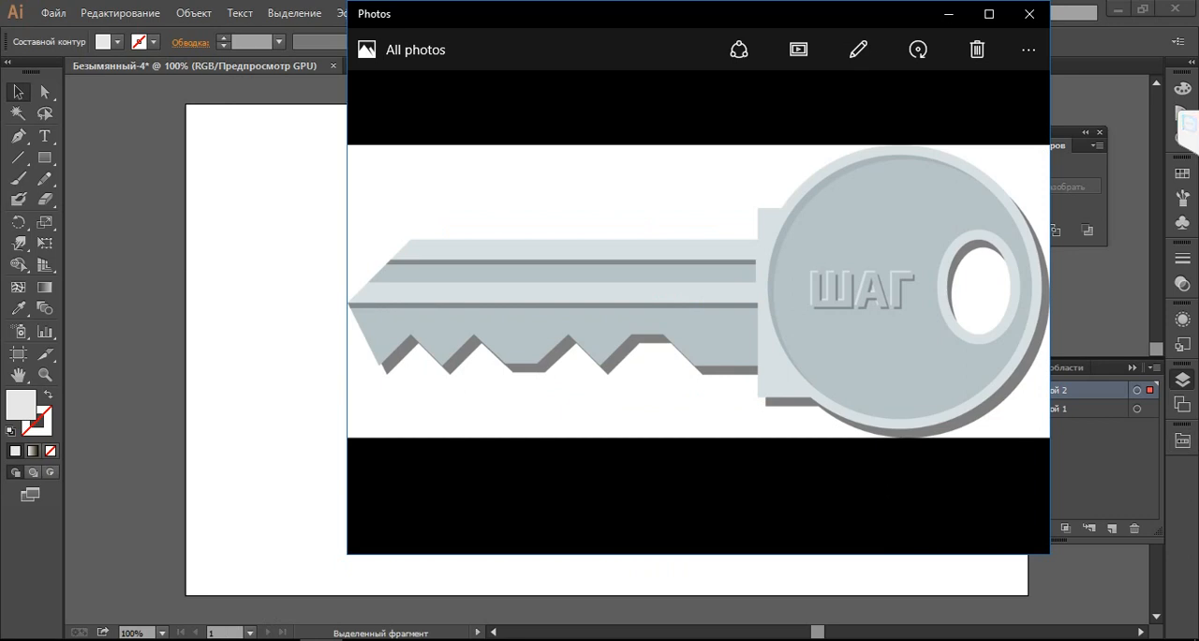
click(364, 639)
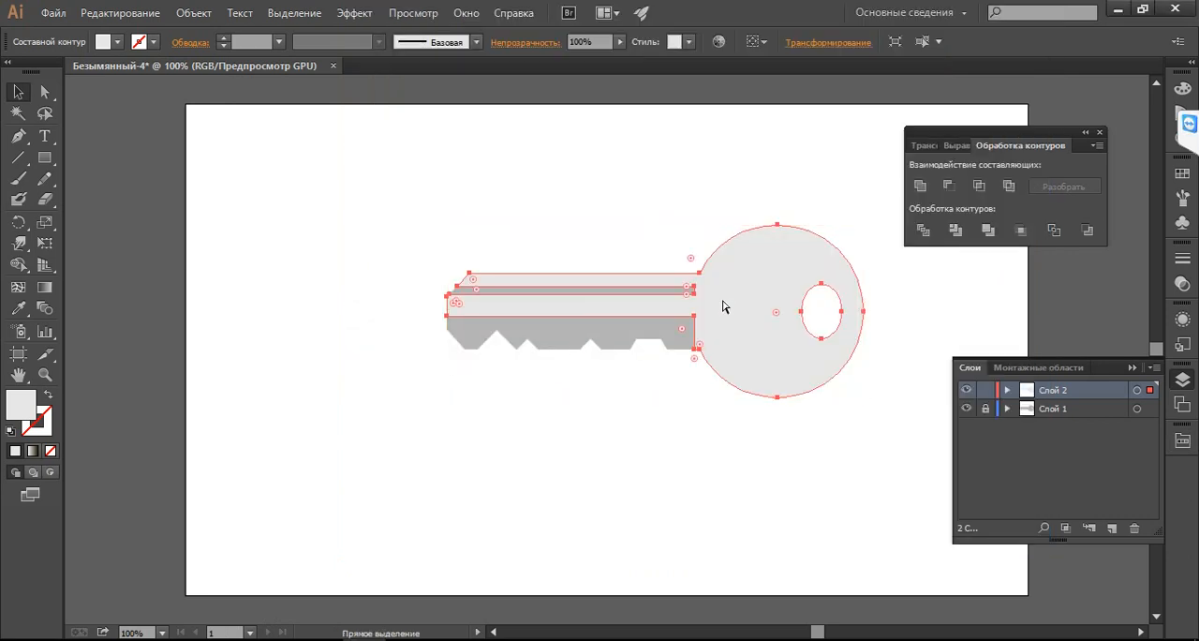
key(ctrl+plus)
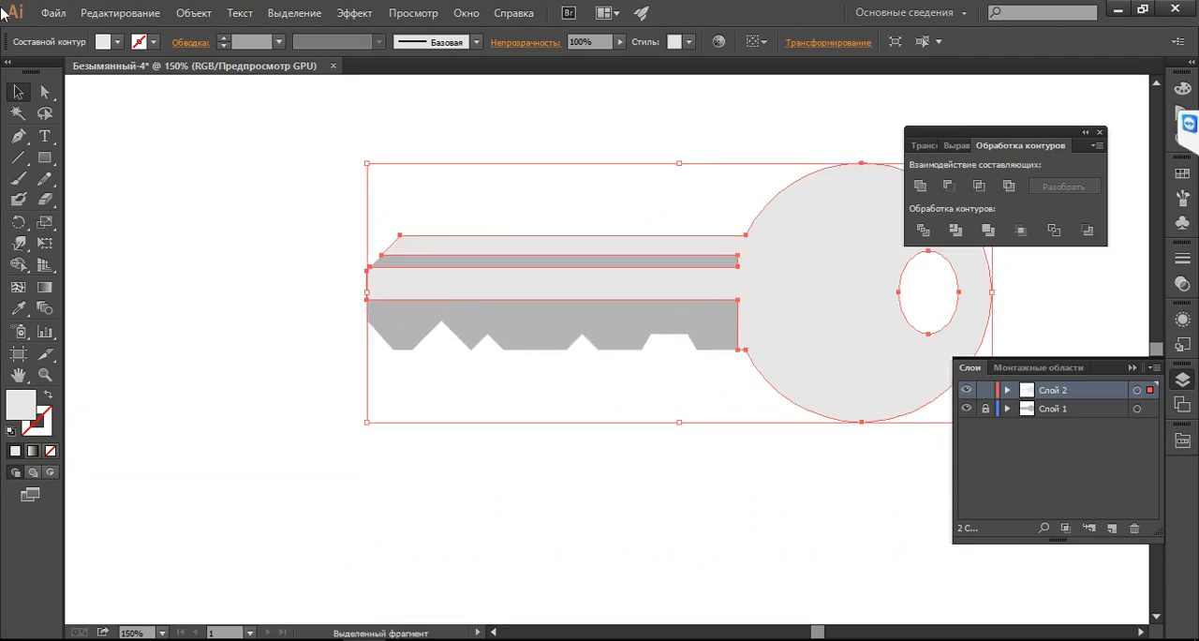
double_click(12, 397)
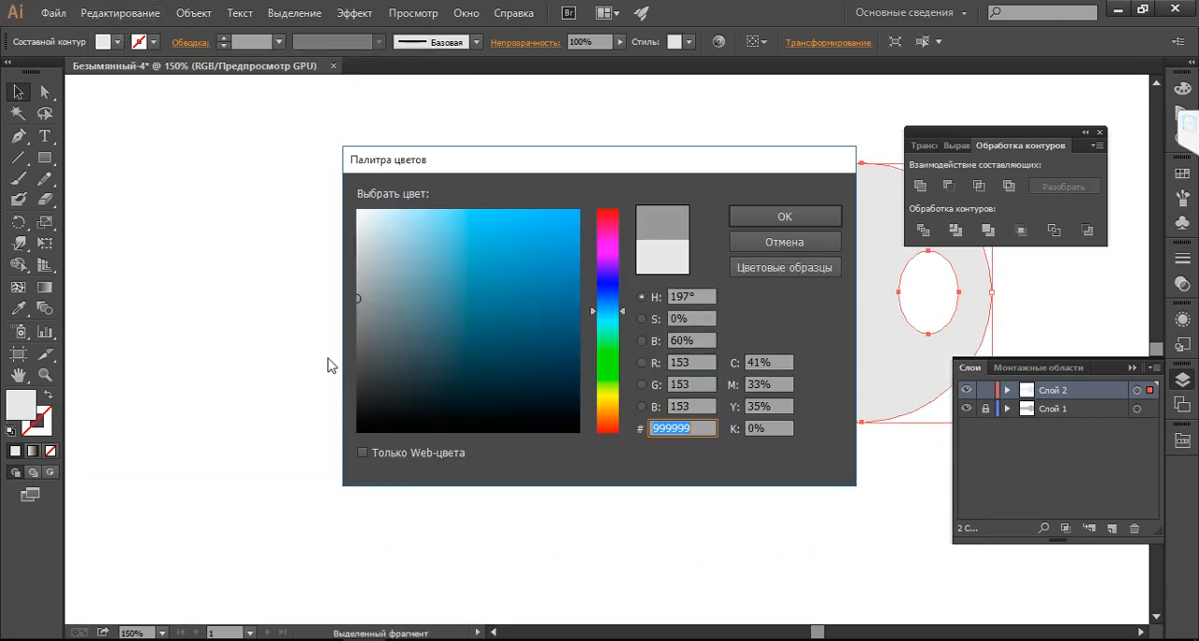
click(362, 311)
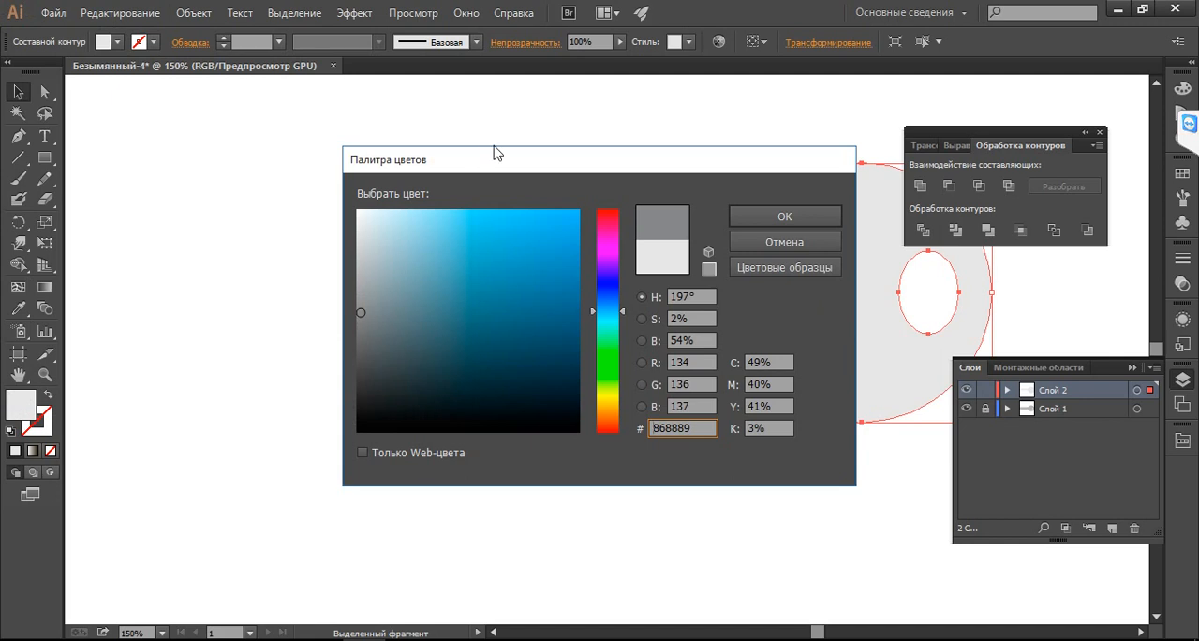
drag(493, 153, 193, 166)
drag(30, 287, 16, 289)
click(421, 197)
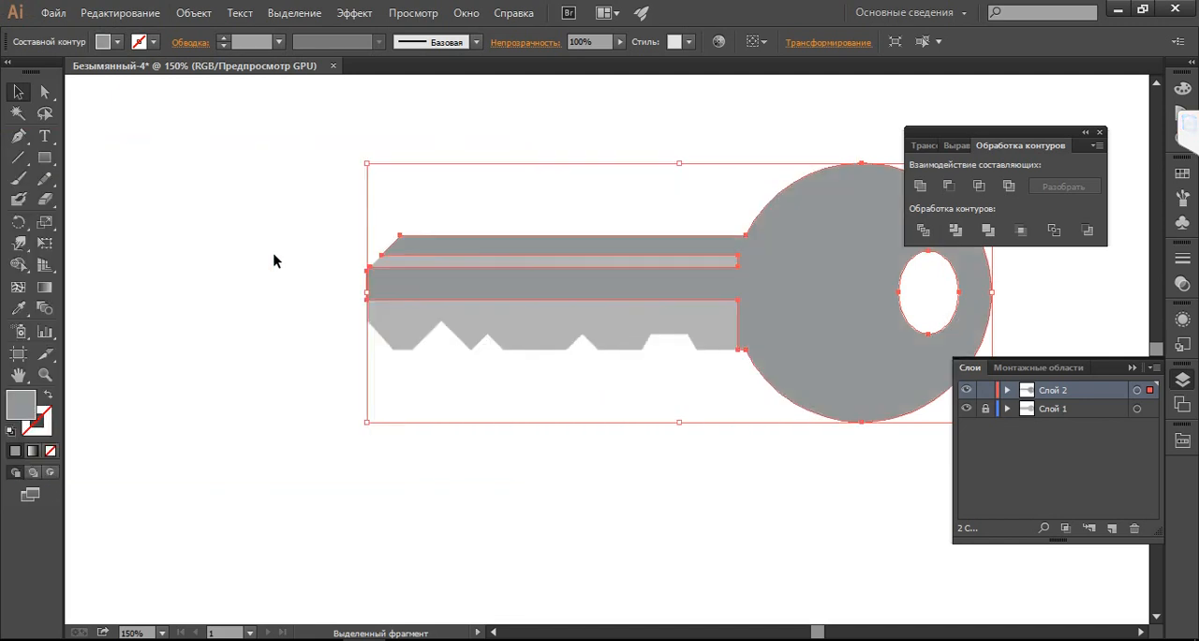
Lighten the upper key shape's fill to the pale blue-grey CED8DB
double_click(20, 405)
click(21, 243)
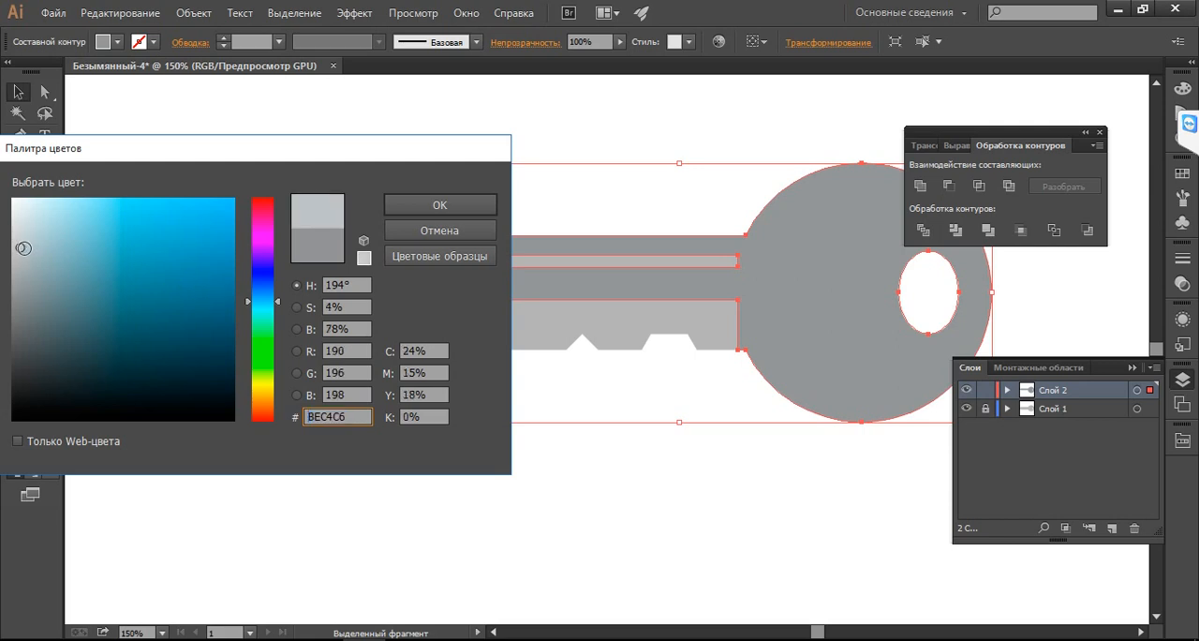
click(404, 205)
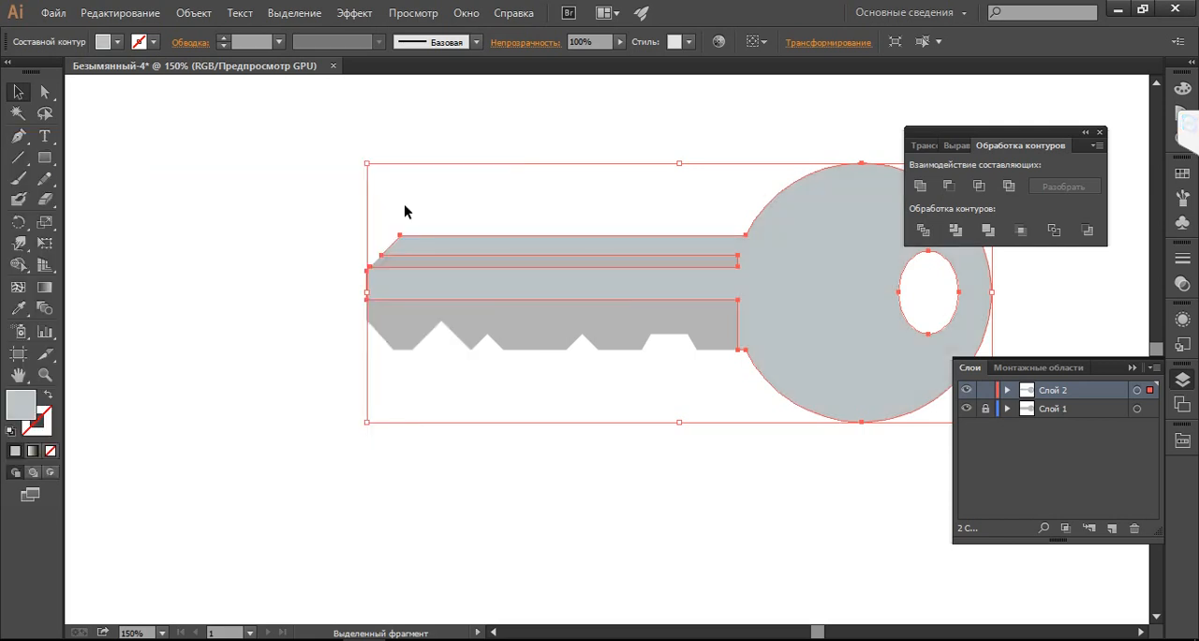
double_click(21, 405)
click(23, 235)
click(26, 228)
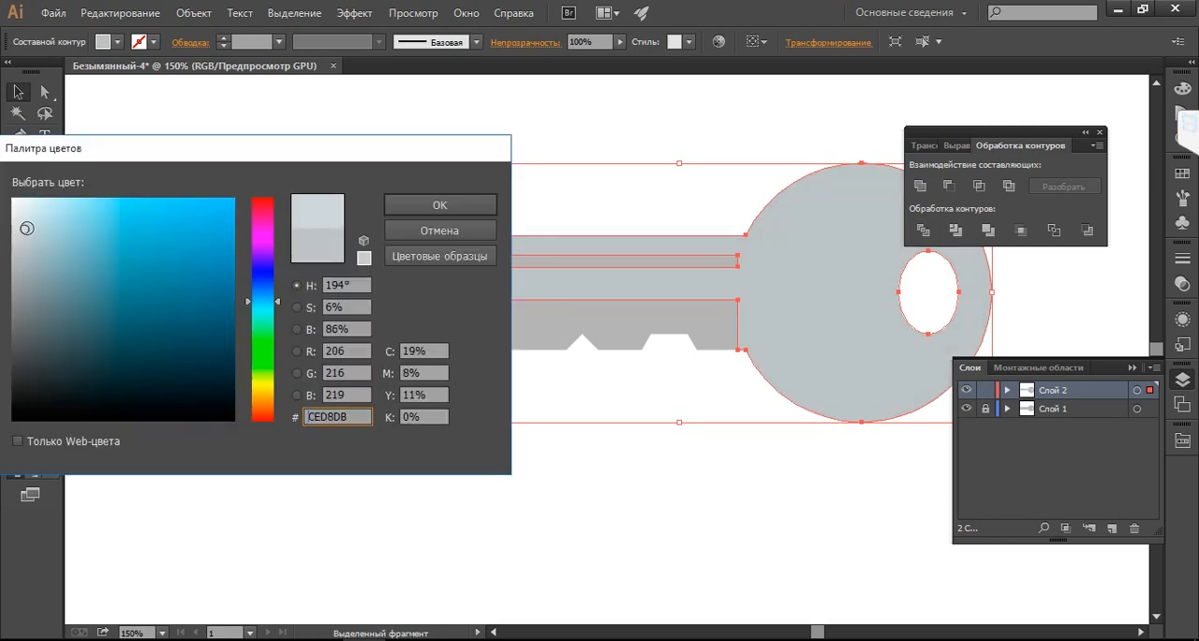
click(433, 205)
click(713, 479)
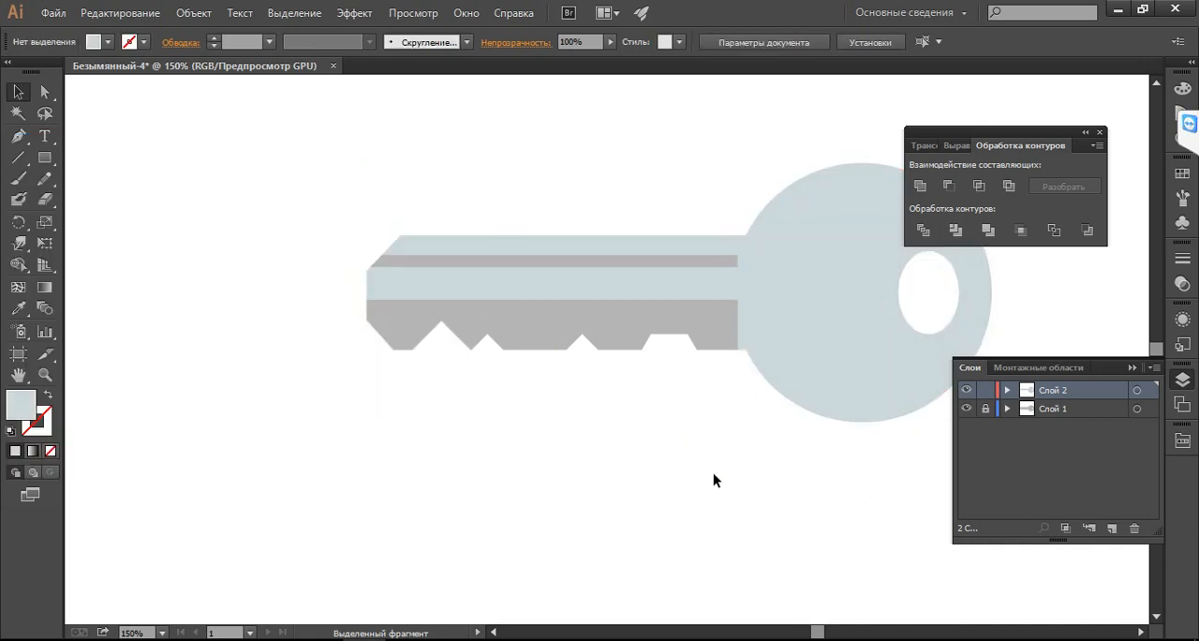
Draw a pale blue-grey collar rectangle about 38 by 123 px across the joint between the key's blade and head
click(44, 157)
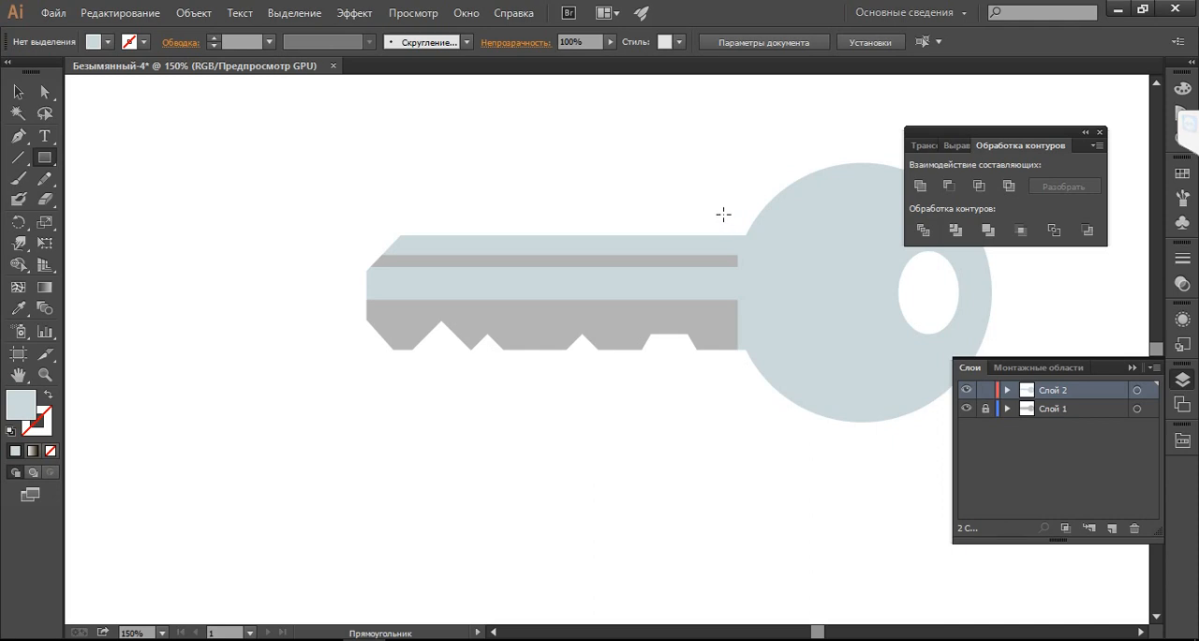
drag(723, 212, 774, 374)
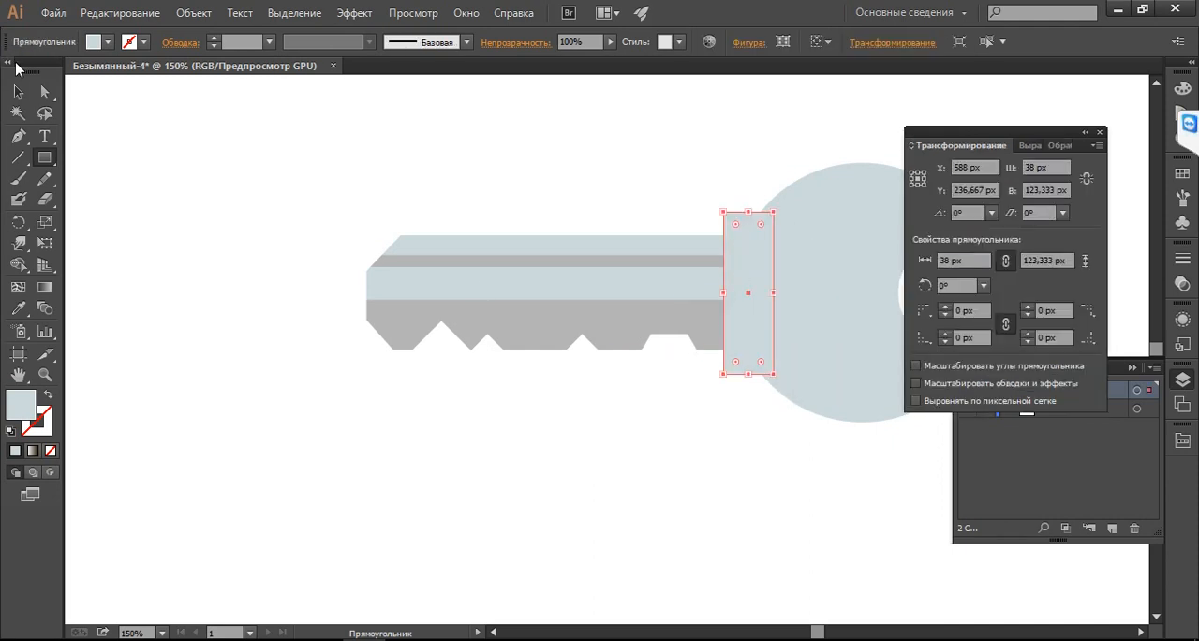
click(18, 91)
Unite the collar rectangle with the light key shape and dock the floating Pathfinder panel group with the collapsed panels
key(ctrl+a)
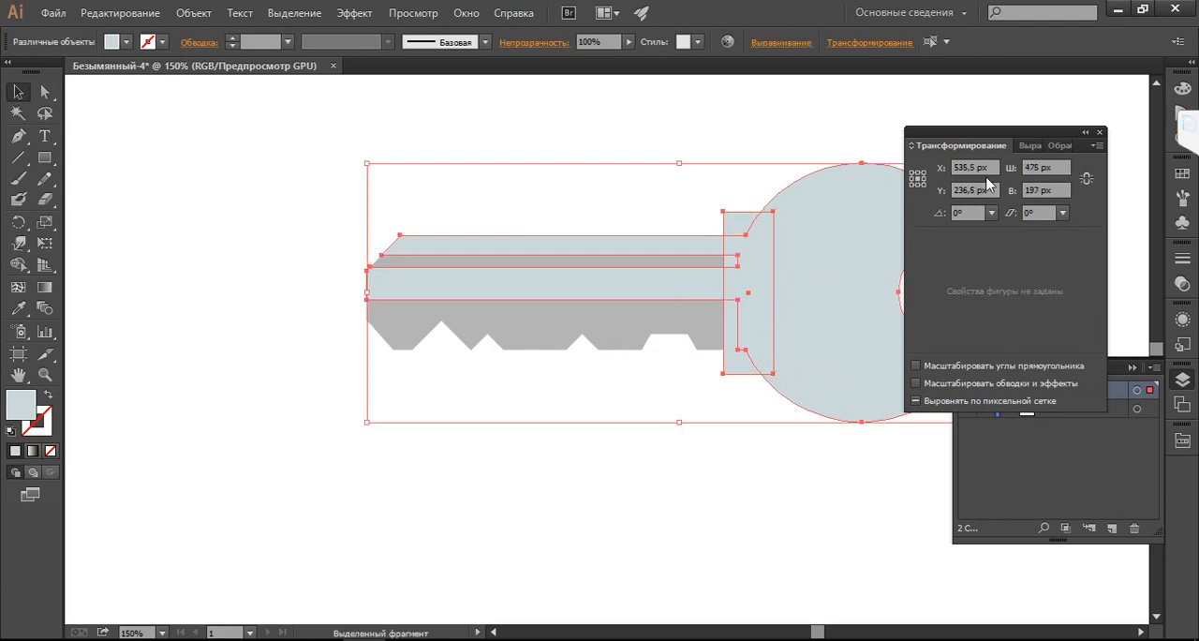
key(a)
click(1099, 132)
key(ctrl+shift+F9)
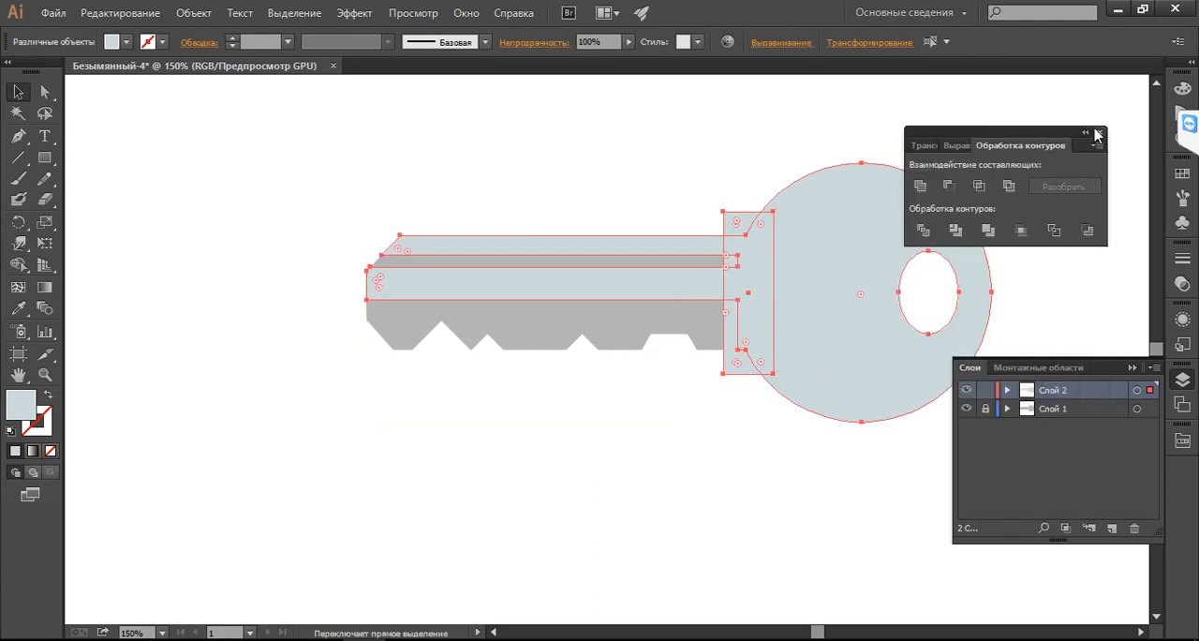
click(918, 190)
drag(1000, 138, 1187, 473)
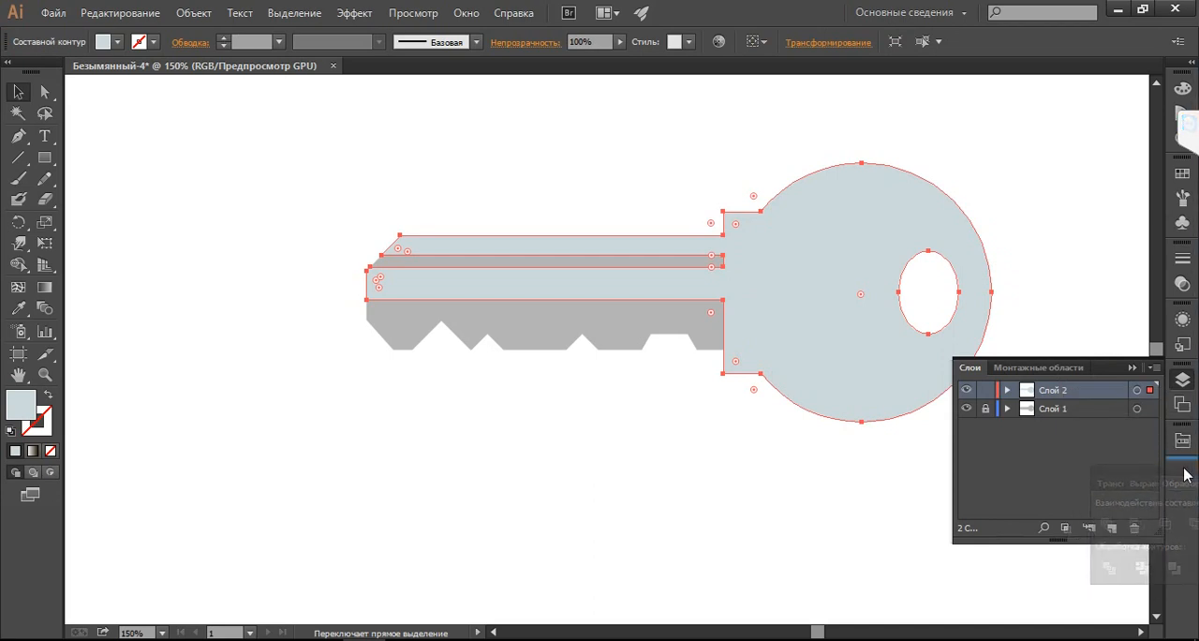
click(979, 330)
click(779, 607)
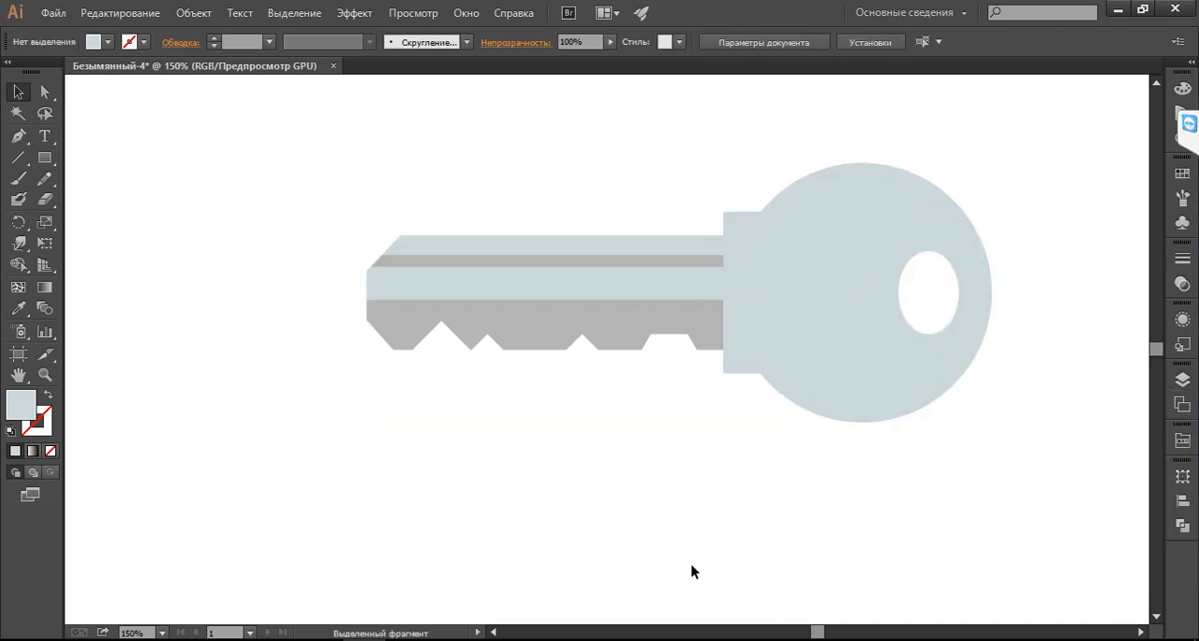
Check the key photo, draw a circle concentric with the key head that leaves a narrow rim, and fill it dark blue
click(321, 639)
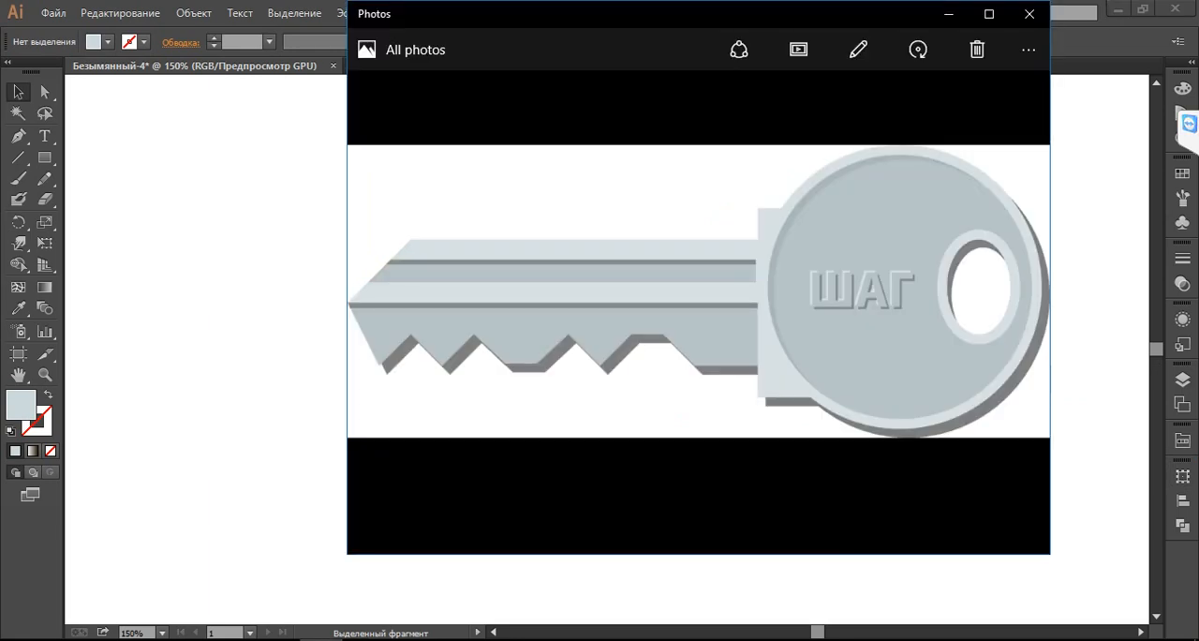
click(321, 640)
click(797, 335)
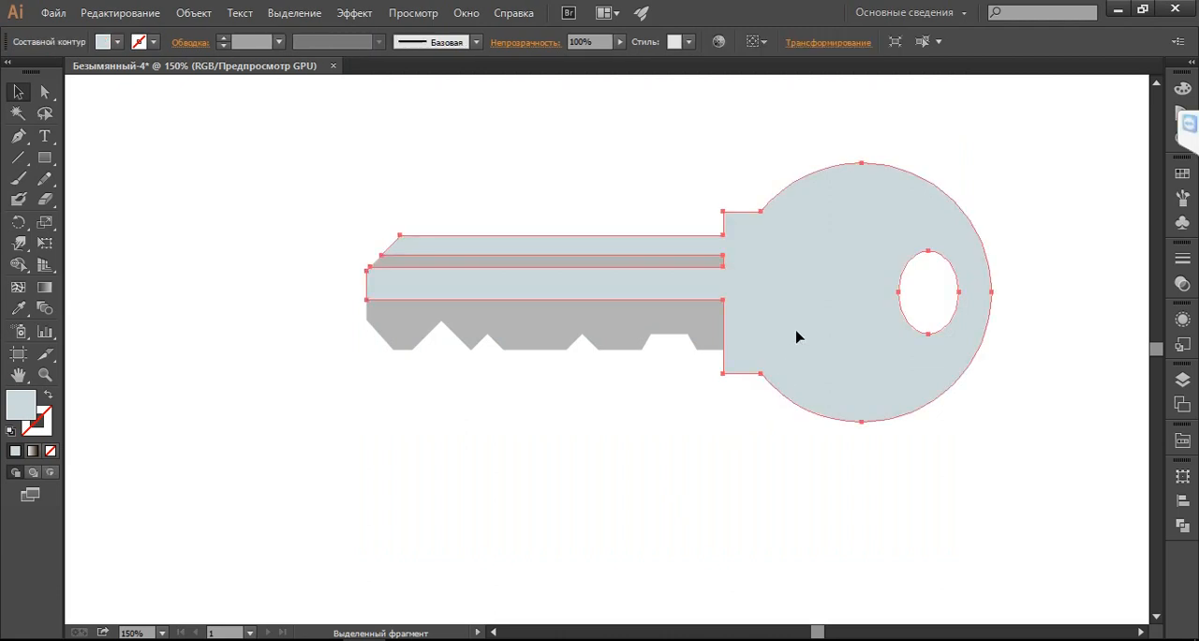
click(537, 466)
drag(52, 159, 112, 200)
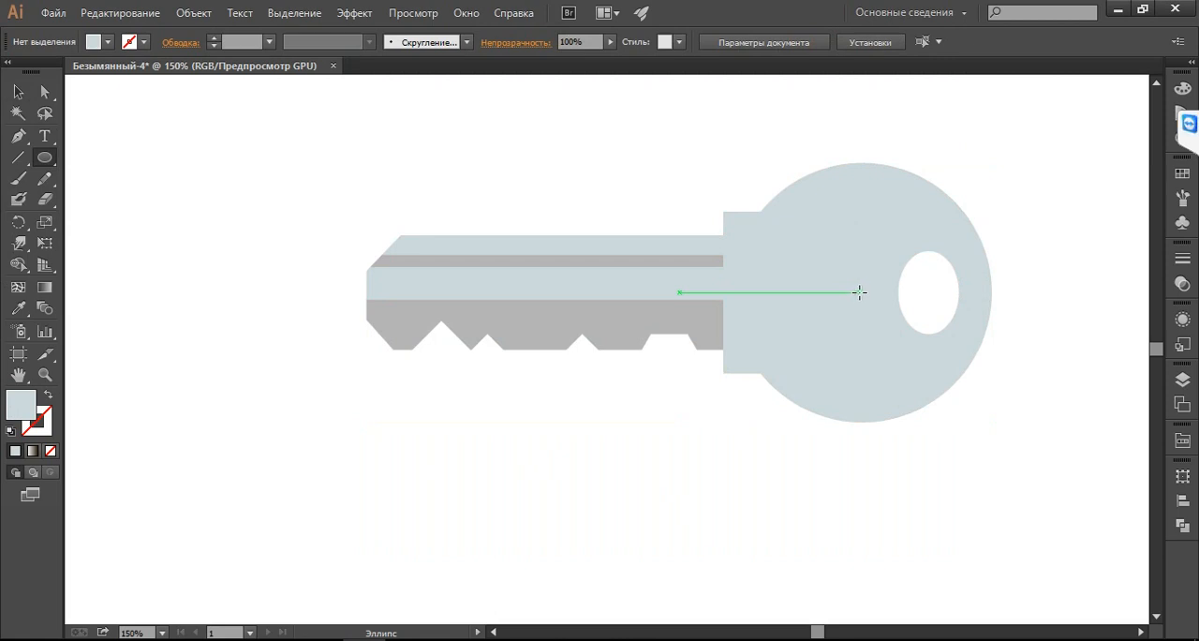
drag(858, 292, 959, 410)
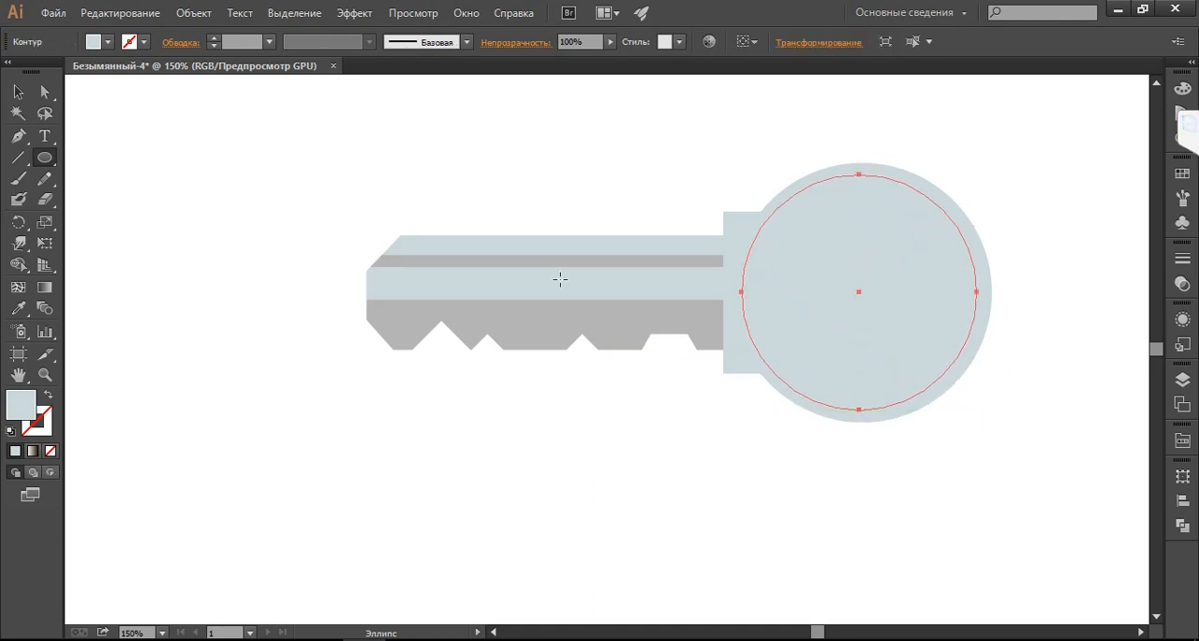
click(18, 92)
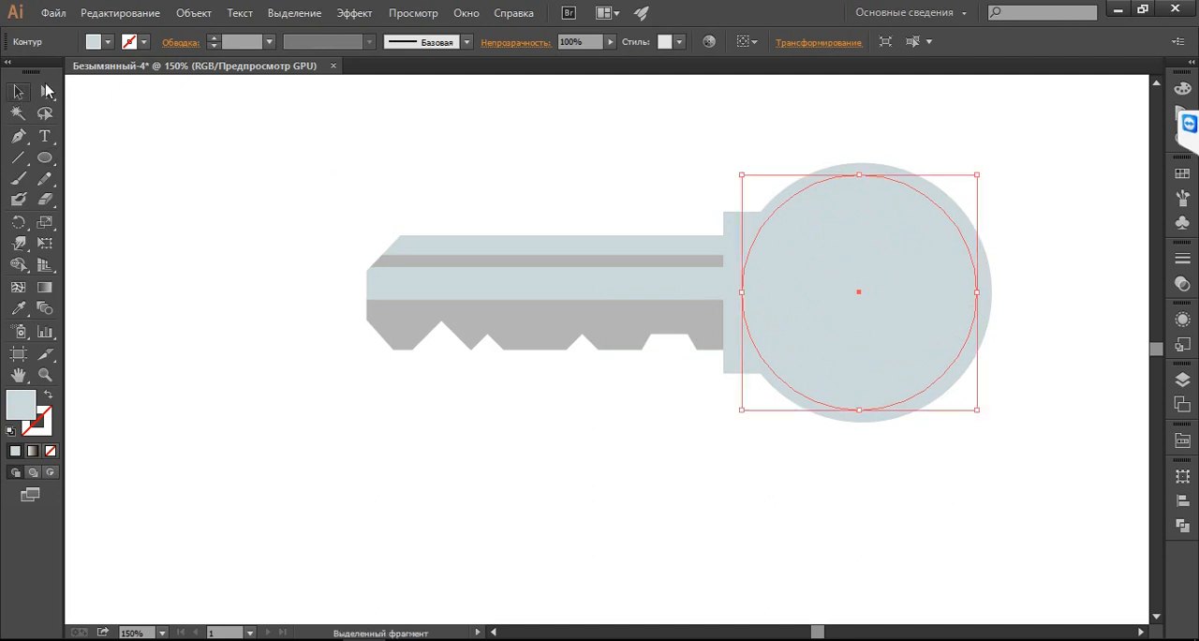
click(108, 42)
click(146, 83)
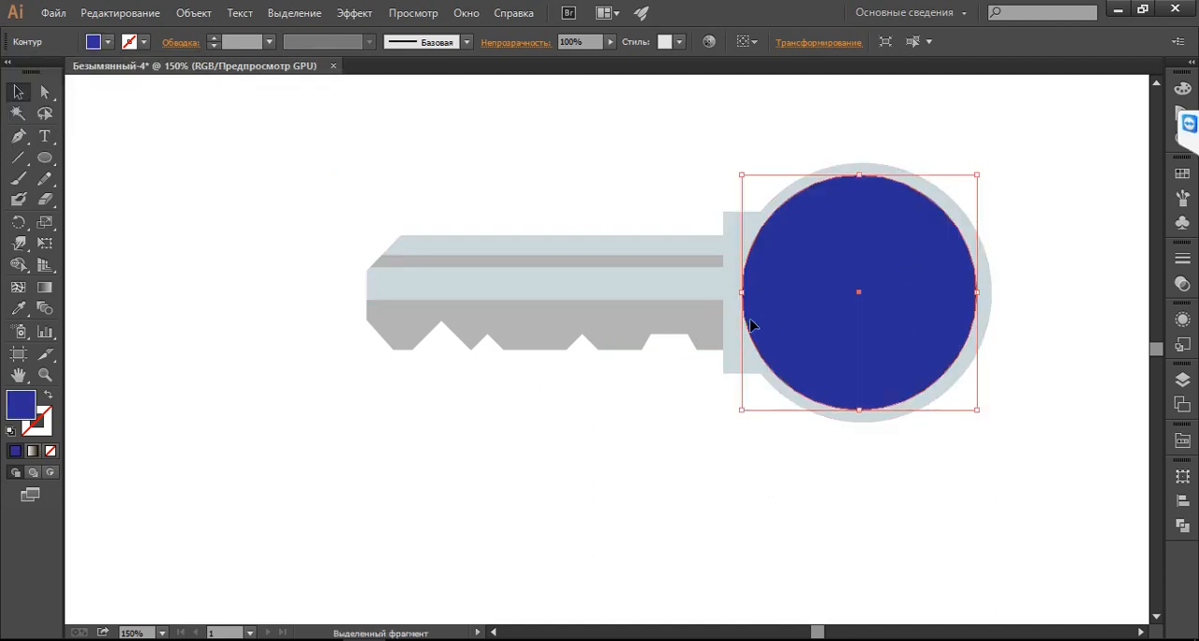
Subtract the dark blue circle from the light key shape using Minus Front
key(ctrl+a)
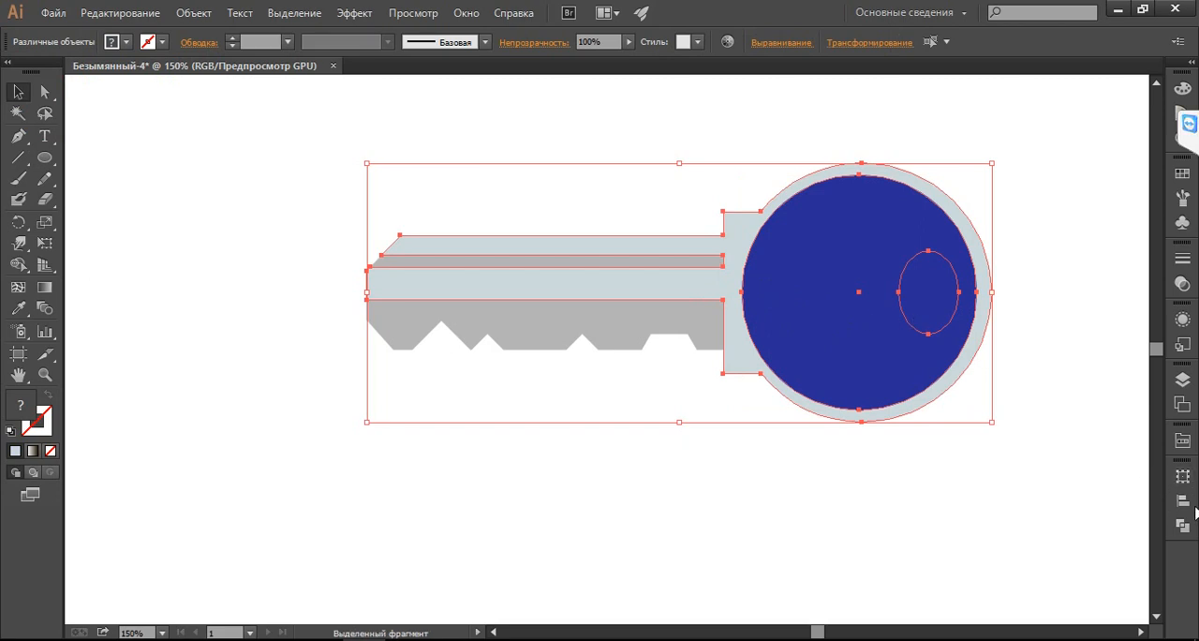
click(1183, 502)
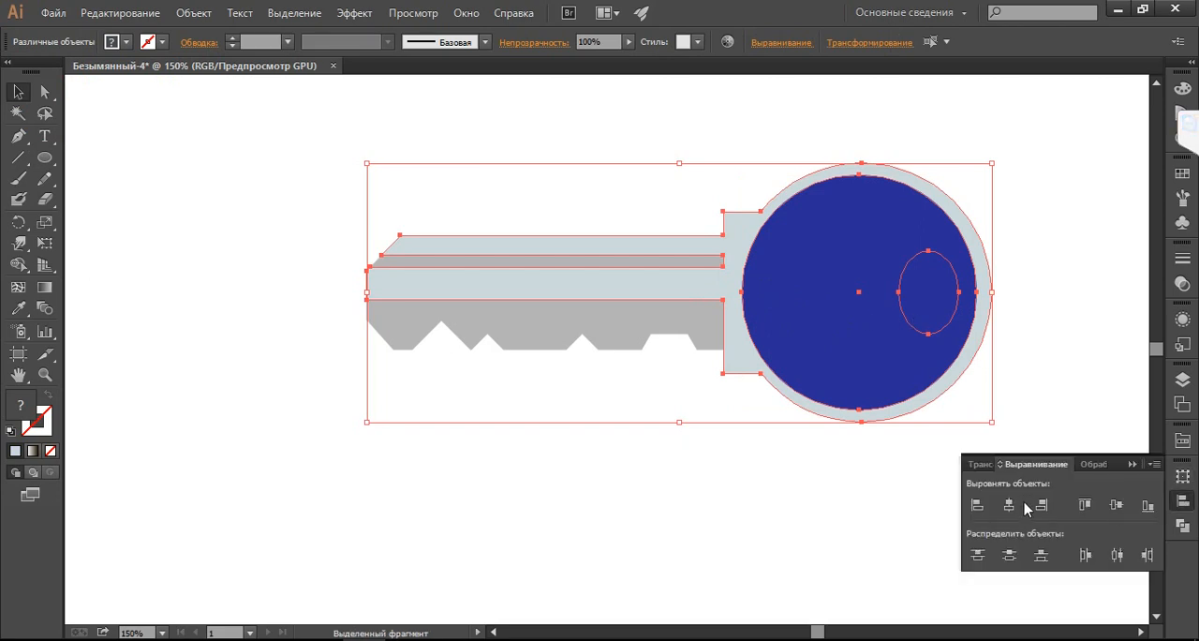
click(1092, 463)
click(1005, 504)
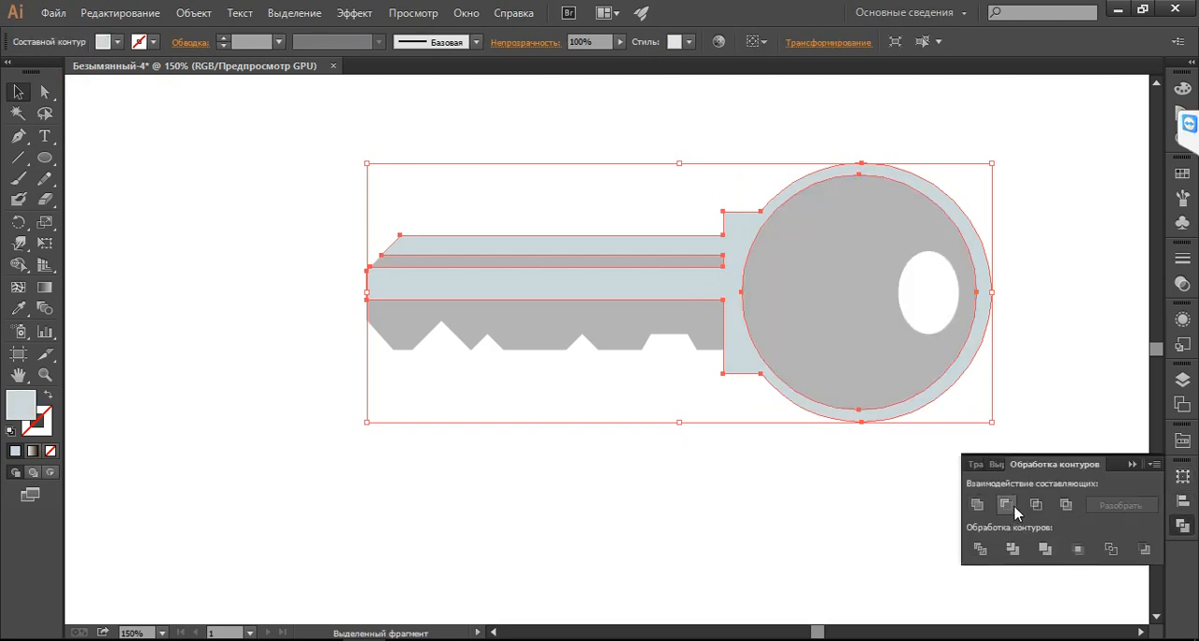
click(1131, 463)
click(838, 506)
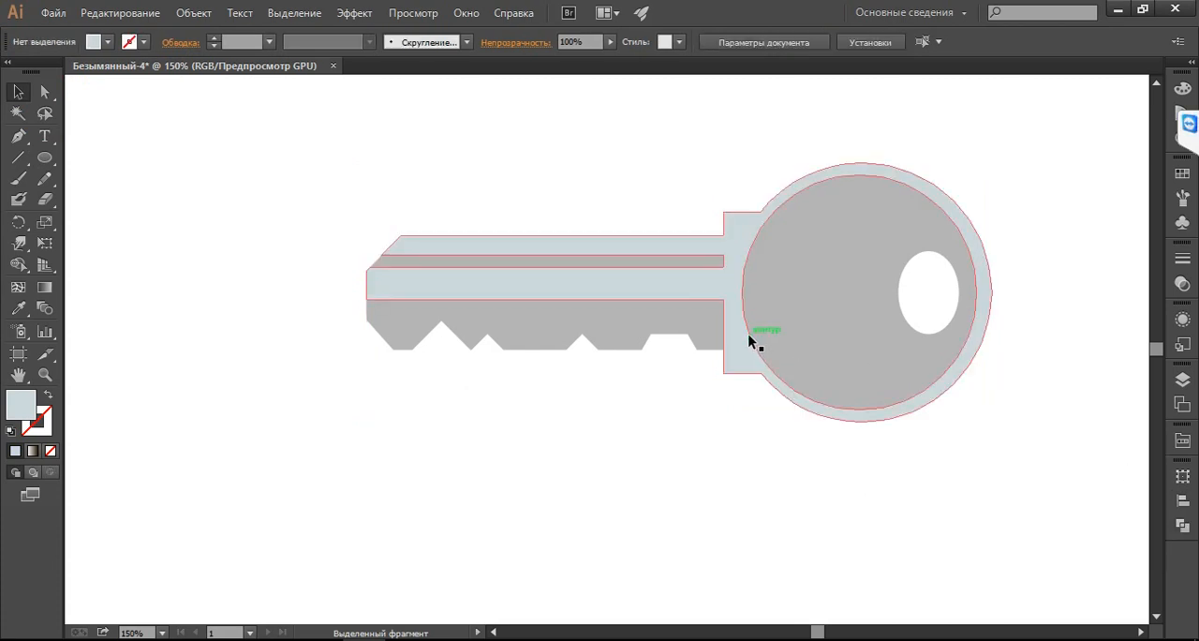
Draw an unfilled ellipse around the keyring hole with a pale blue-grey 10 pt stroke
click(44, 157)
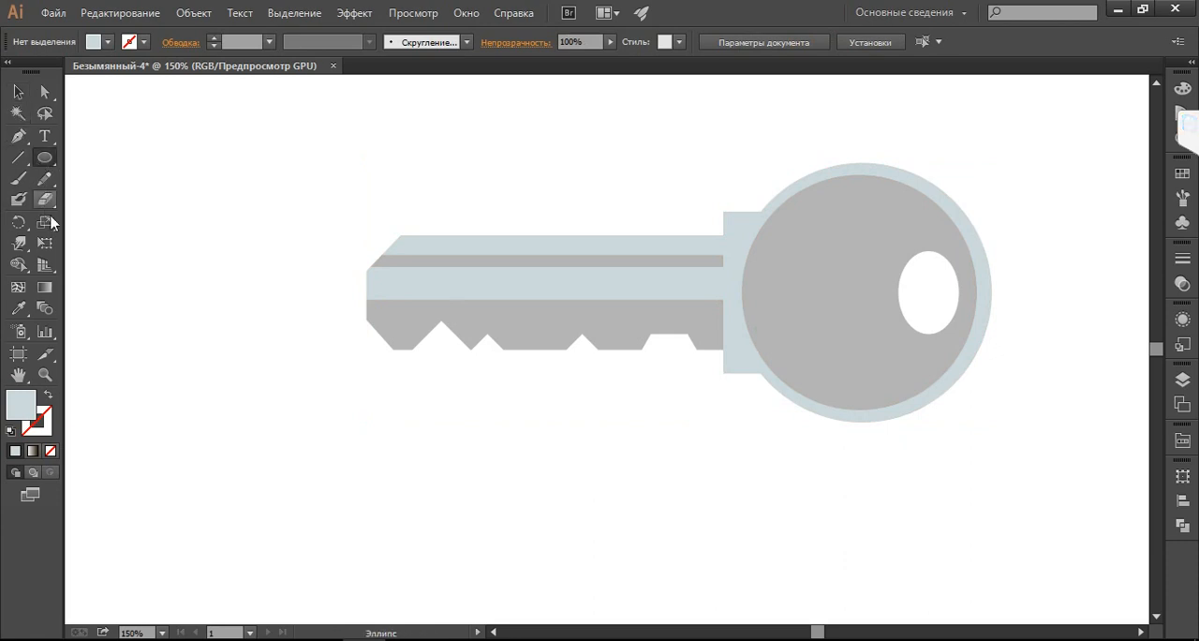
click(46, 395)
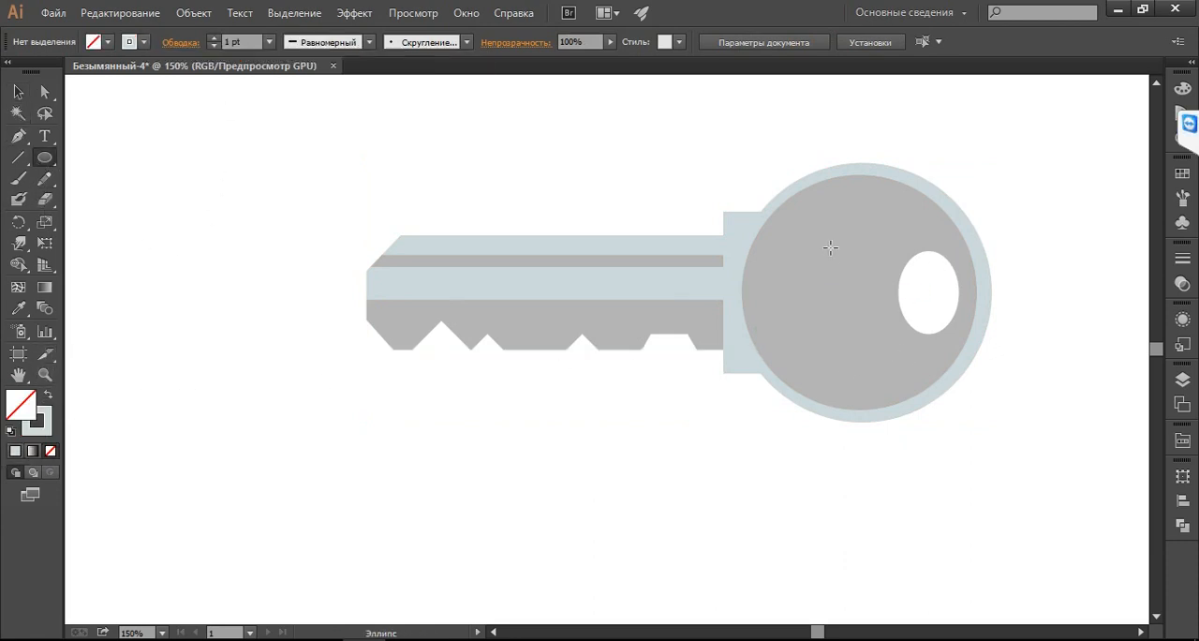
mouse_move(826, 245)
mouse_down()
mouse_move(854, 301)
mouse_move(889, 332)
mouse_move(891, 312)
mouse_move(947, 332)
mouse_up()
click(18, 91)
click(270, 42)
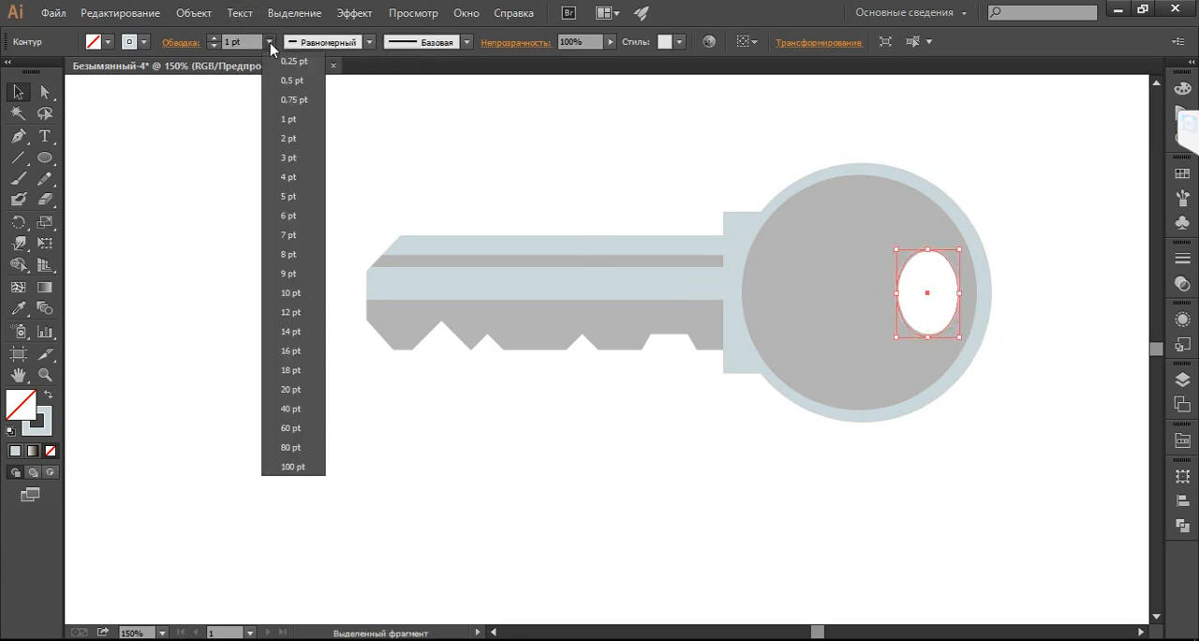
click(289, 294)
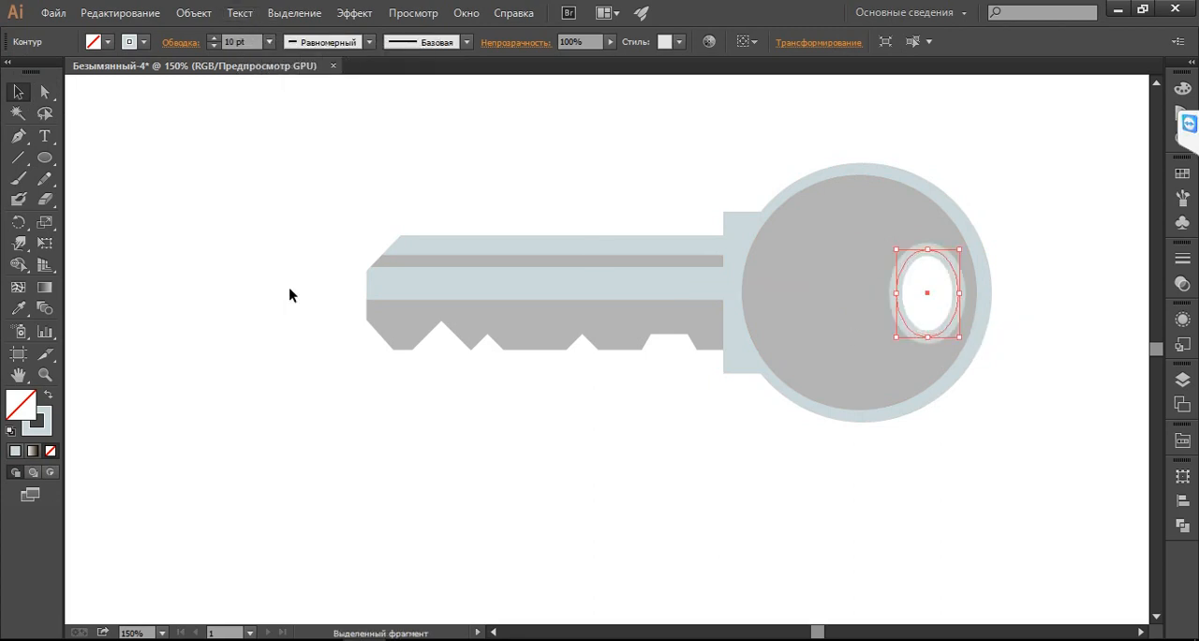
click(567, 528)
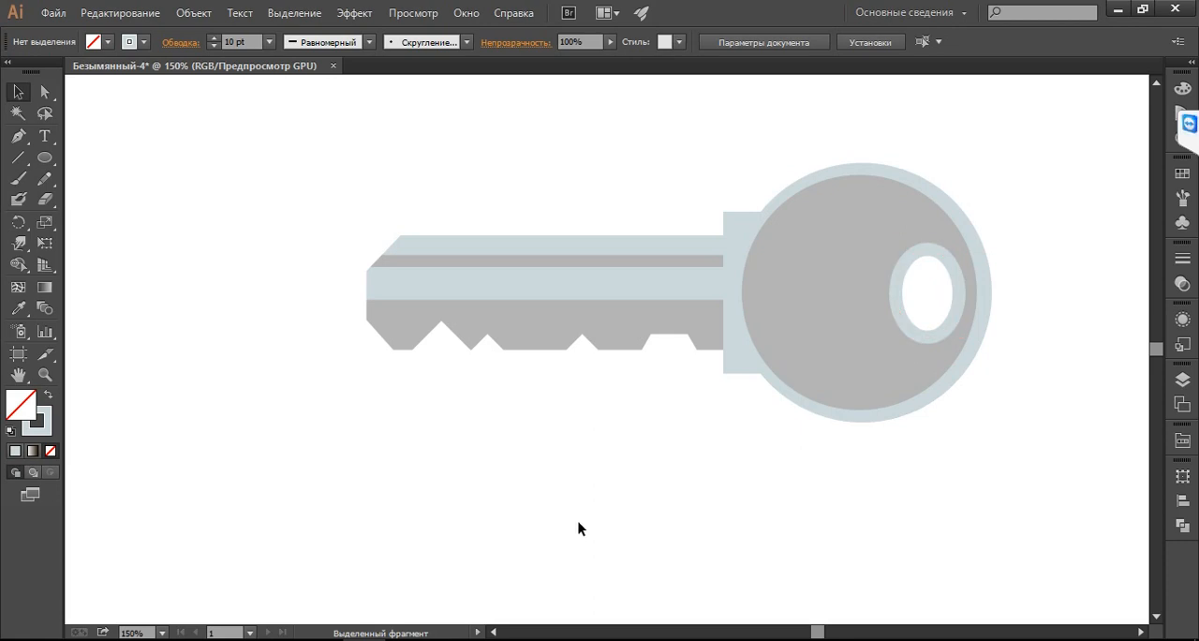
Check the key photo, unlock the grey key's layer and paste a copy of the key in place on a new layer above it
click(321, 639)
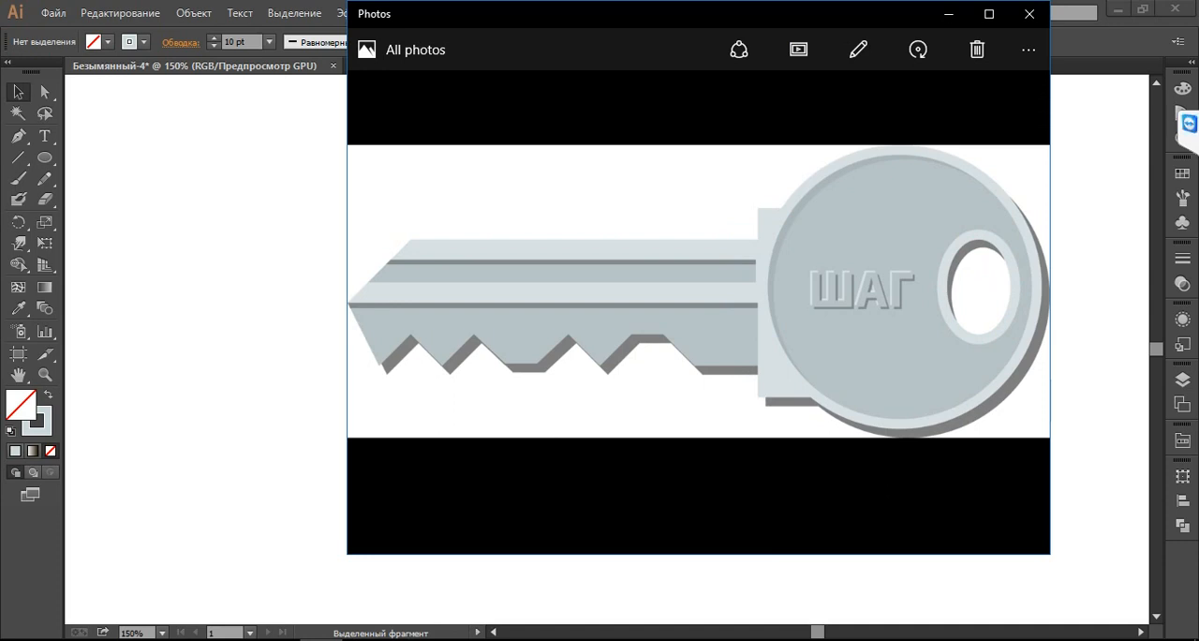
click(321, 639)
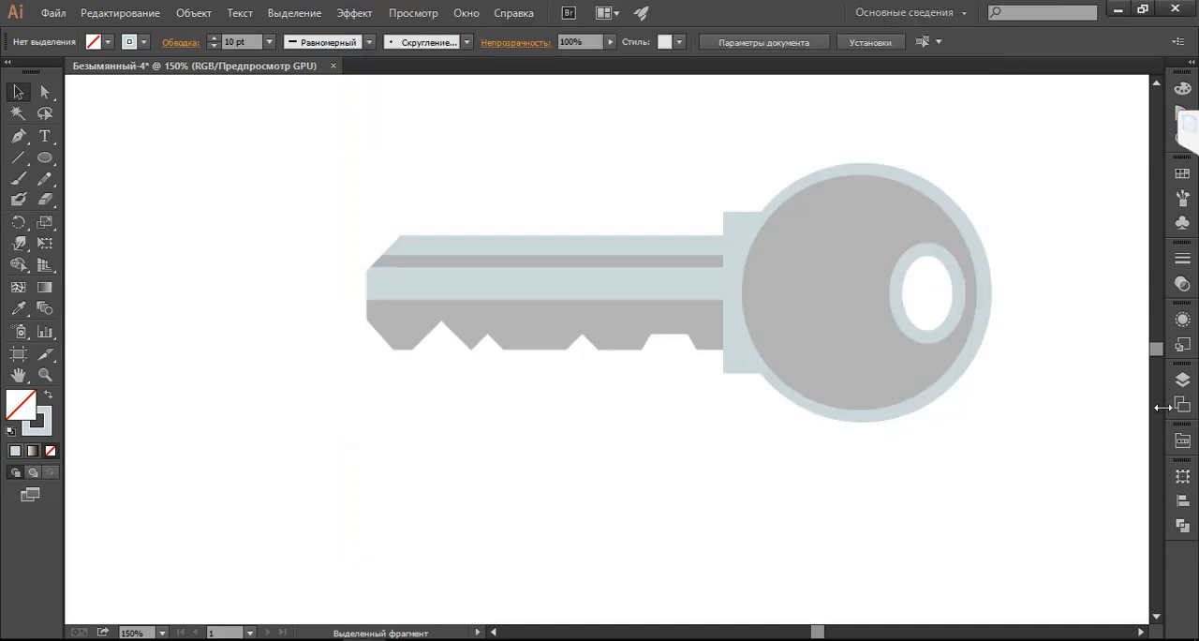
click(1182, 379)
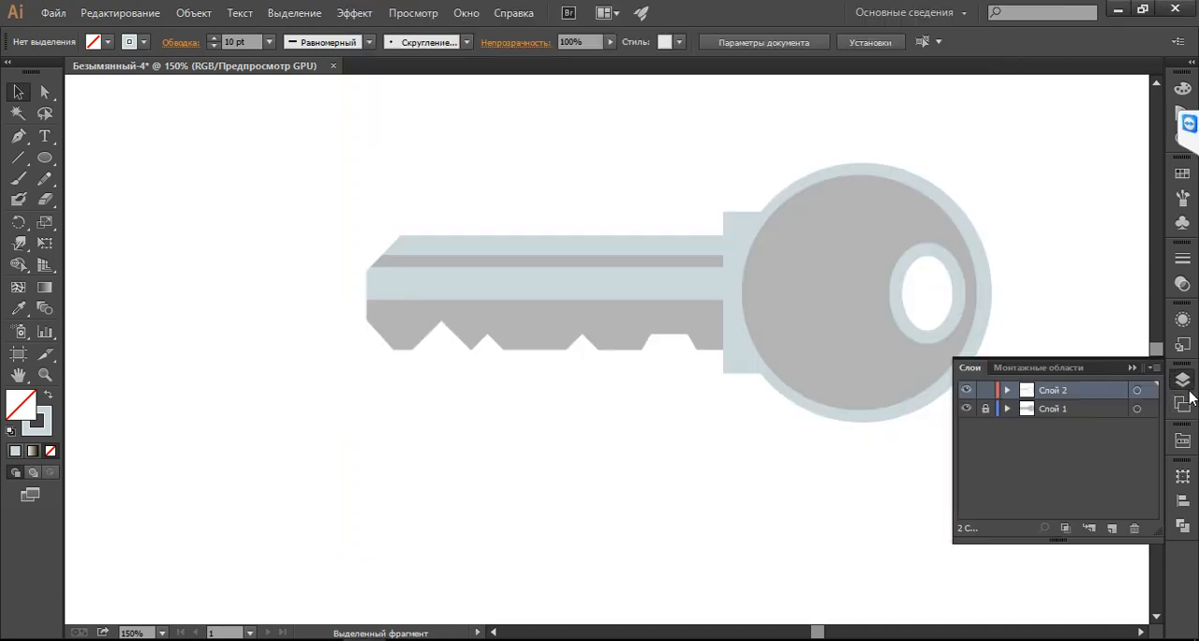
click(1077, 412)
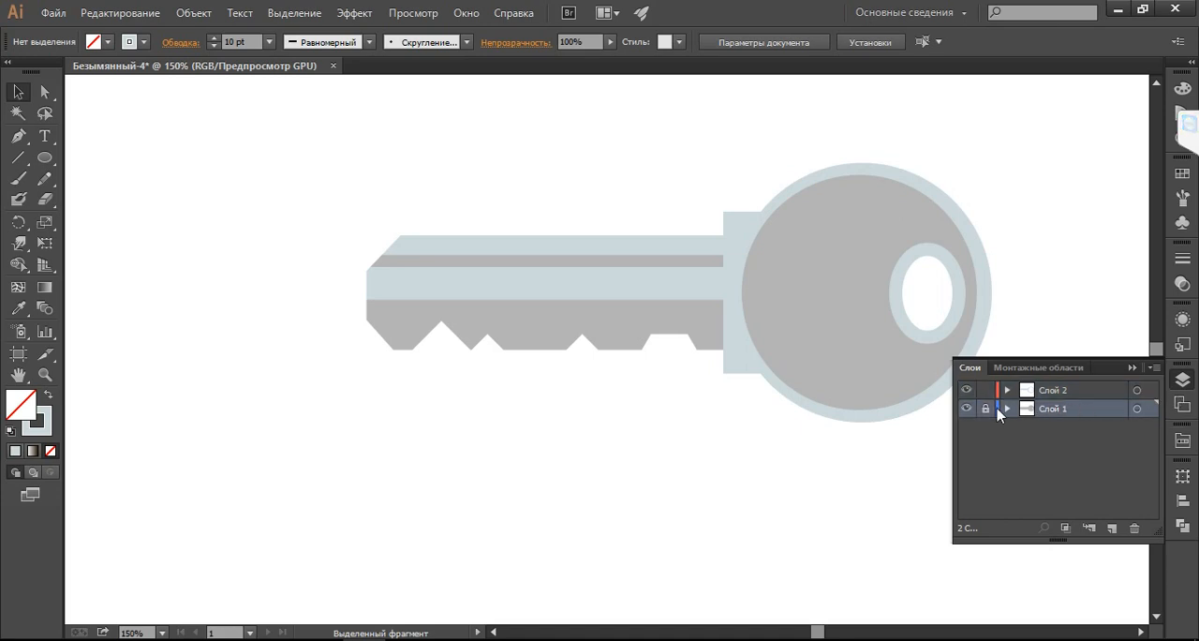
click(560, 327)
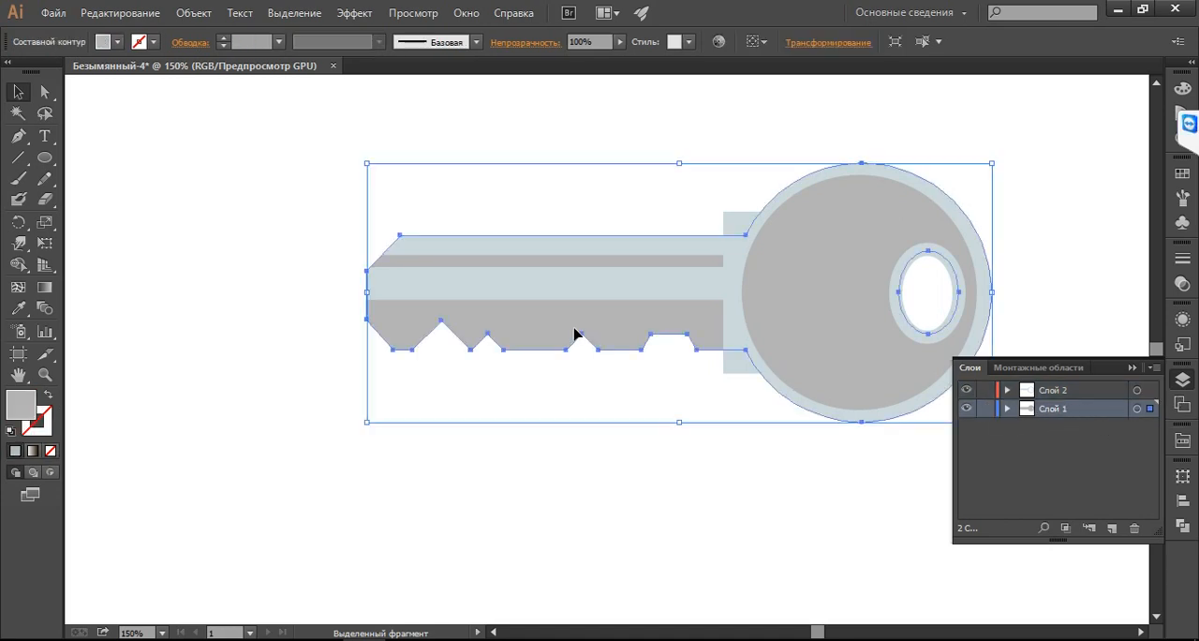
click(1111, 527)
key(ctrl+f)
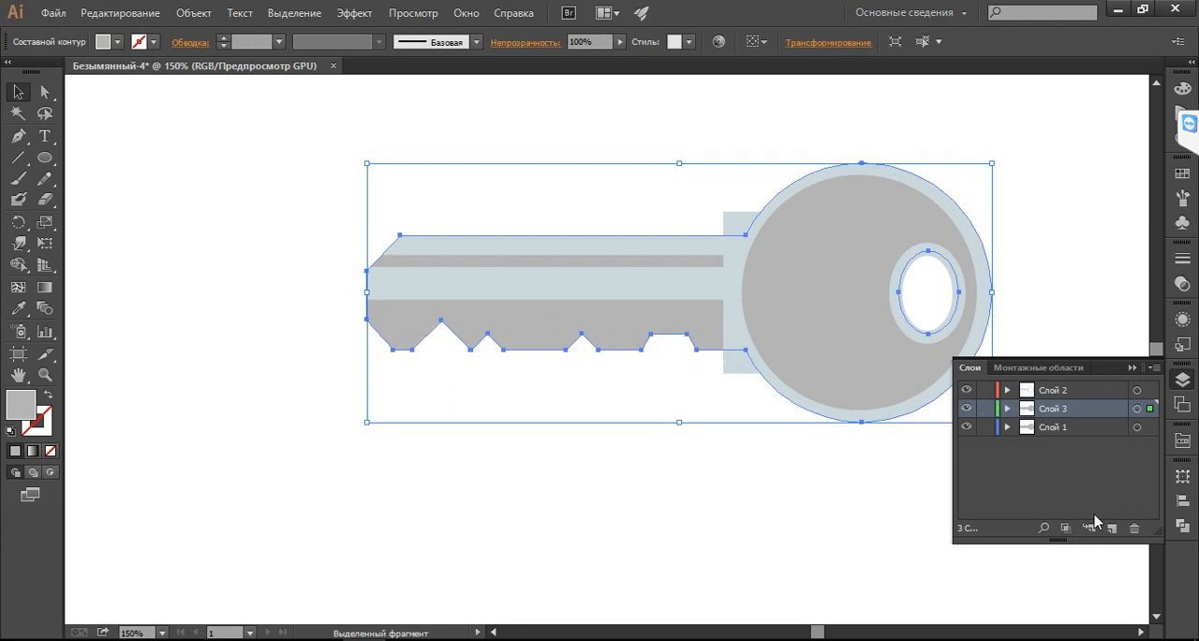
Lock the two upper layers and recolour the grey key on the bottom layer Слой 1 to dark grey 636363
click(984, 408)
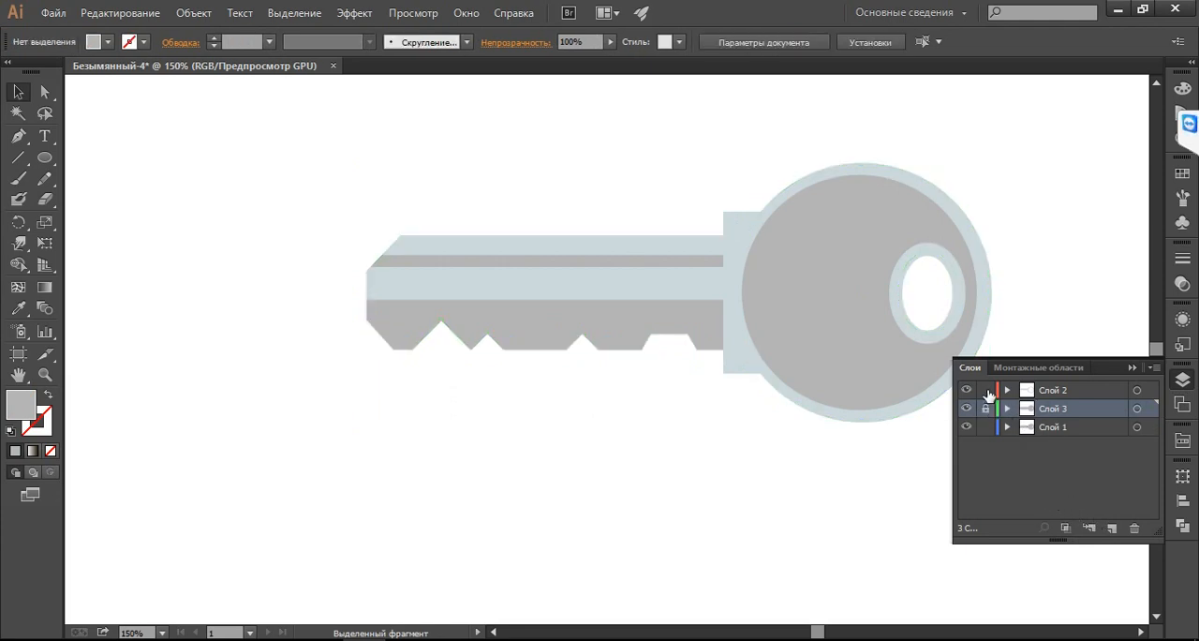
click(984, 389)
click(1062, 428)
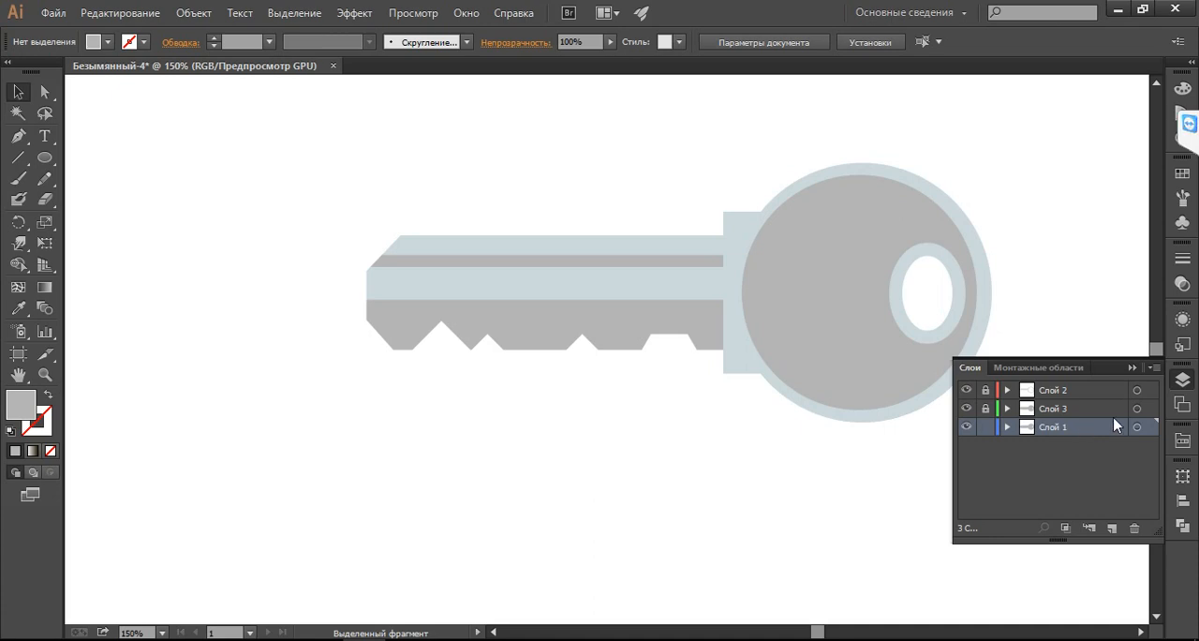
click(1137, 429)
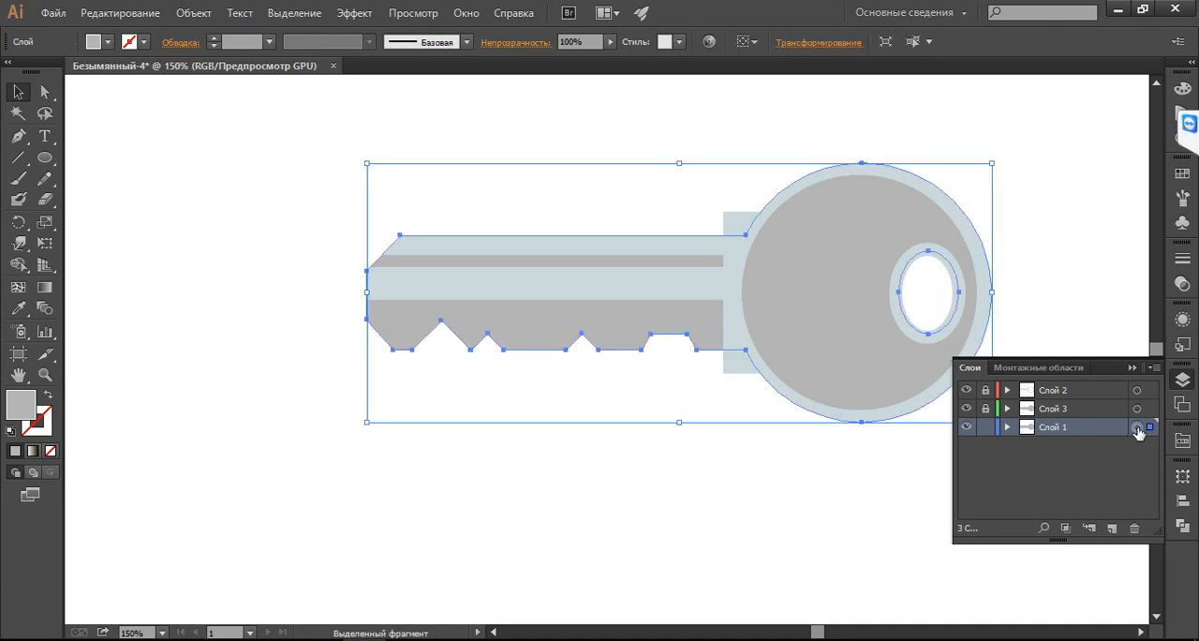
double_click(19, 406)
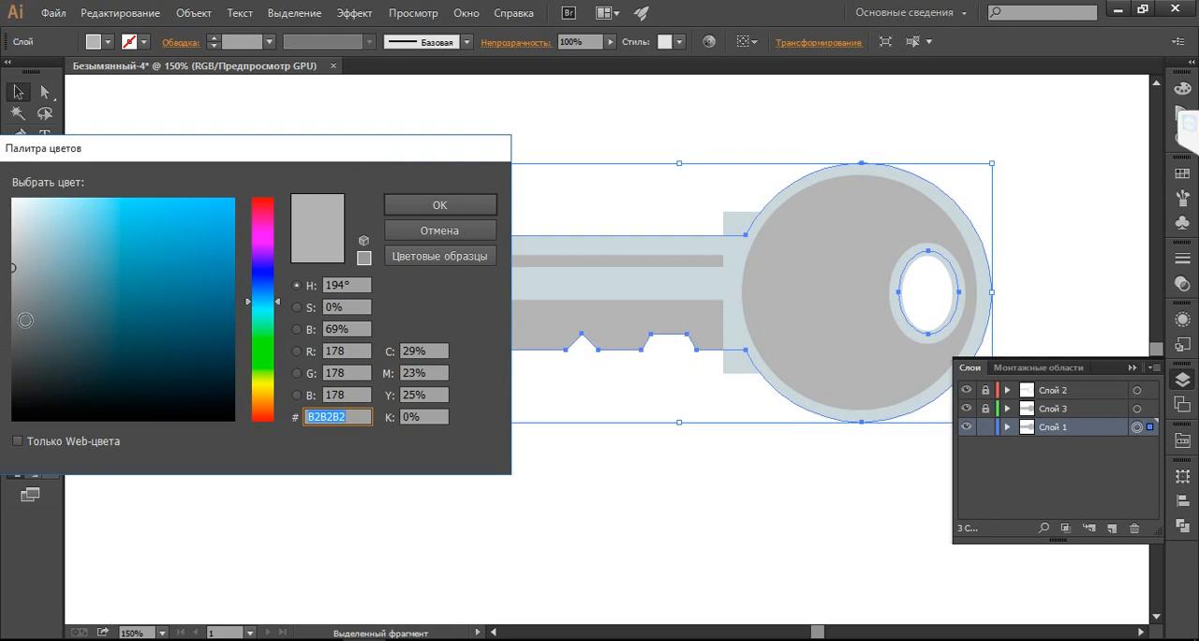
drag(27, 324, 11, 334)
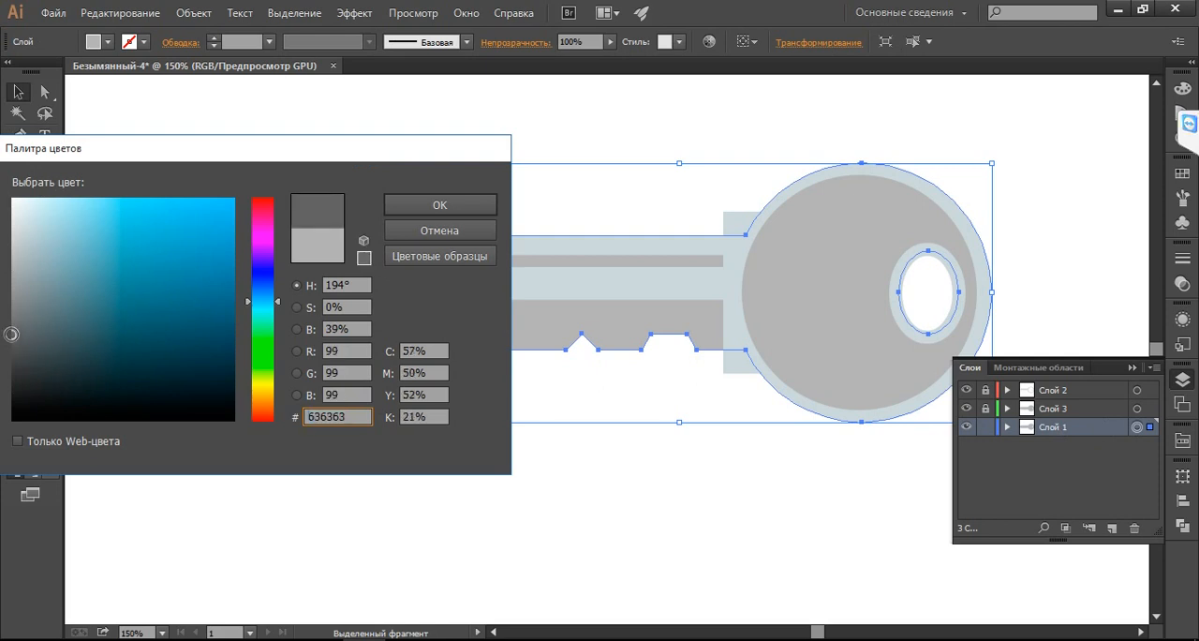
click(455, 206)
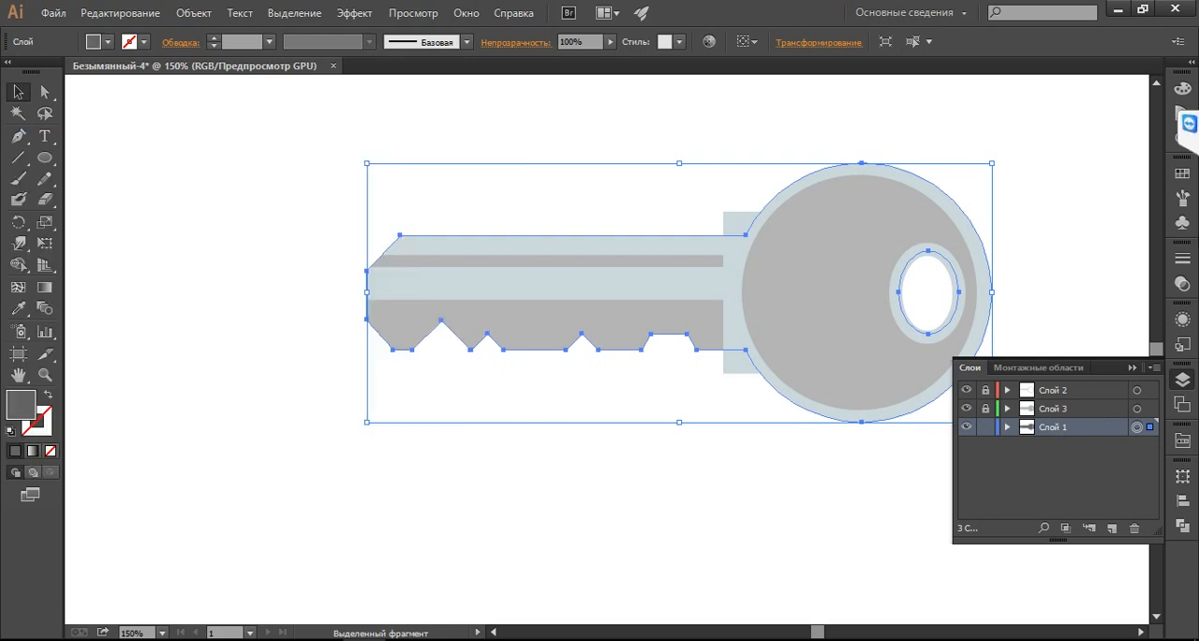
Nudge the dark grey key slightly down so it forms a thin shadow edge below the teeth and head
key(shift+Down)
key(shift+Down)
key(Up)
key(Up)
key(Up)
key(Up)
key(Up)
key(Up)
key(Up)
key(Up)
key(Up)
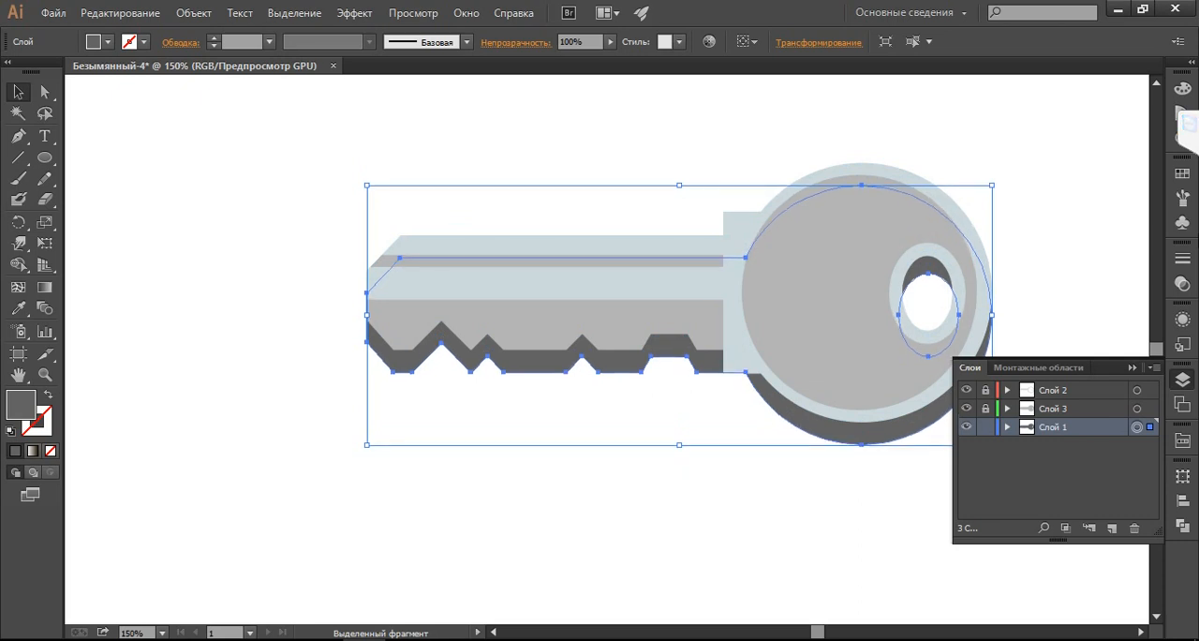
key(Up)
key(Up)
key(Up)
key(Up)
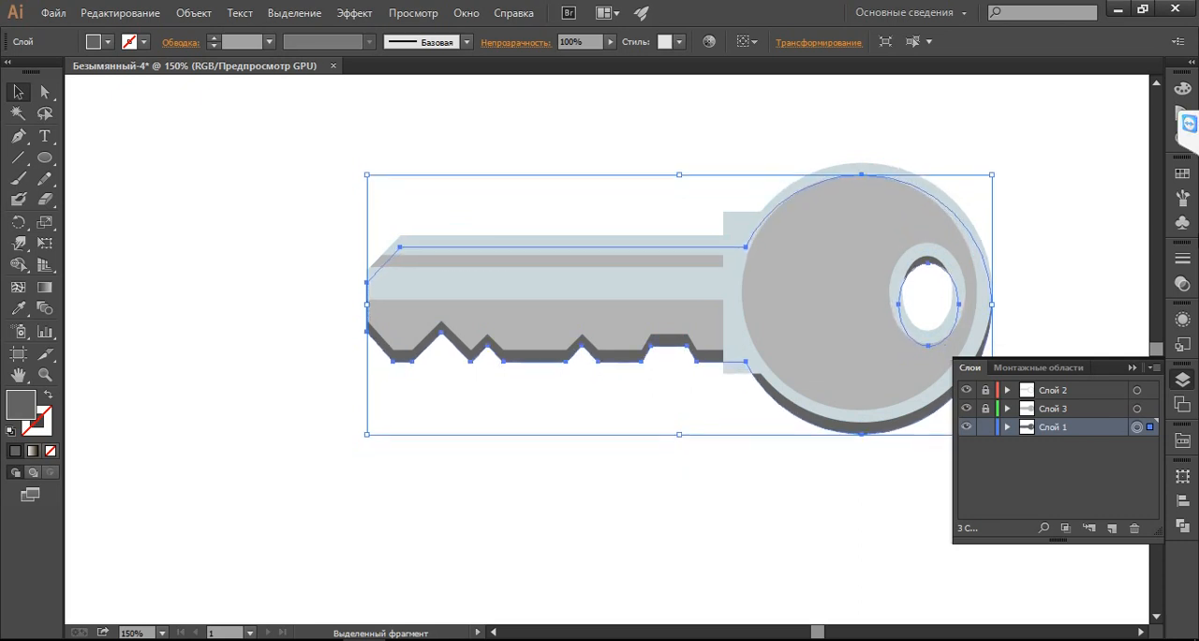
Nudge the dark grey key on Слой 1 slightly right and down so its shadow shows below and along the head's right edge
key(Up)
key(Up)
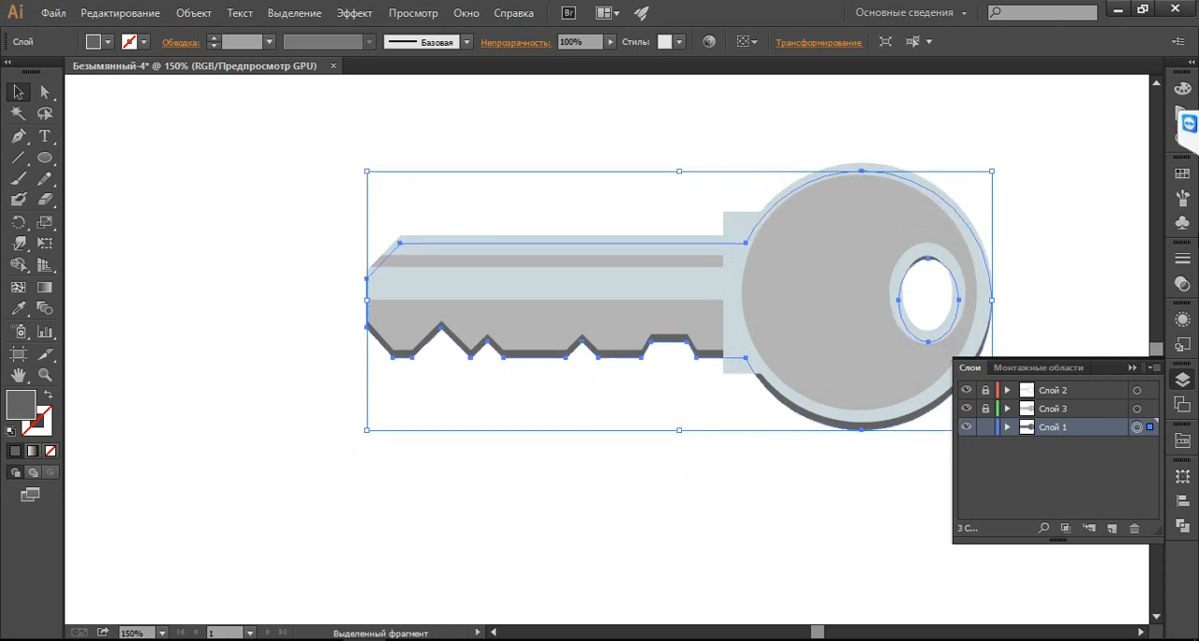
key(Right)
key(Right)
key(Down)
key(Down)
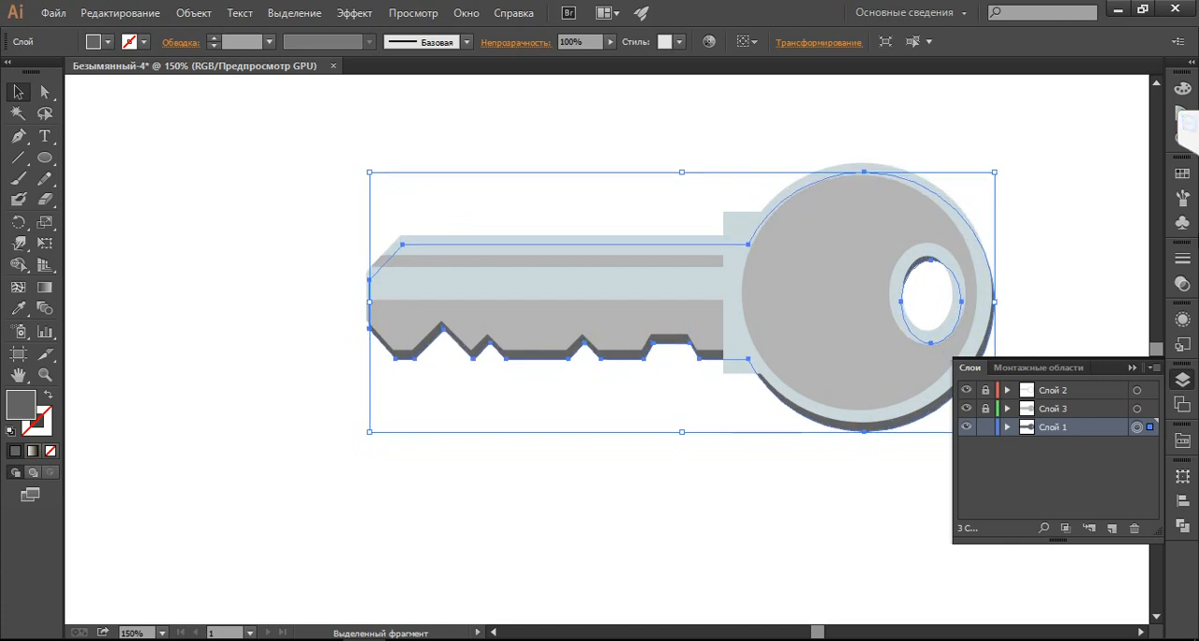
Lighten the shadow key's fill to a neutral grey slightly lighter than 7A7A7A and clear the selection
double_click(21, 414)
drag(19, 326, 11, 314)
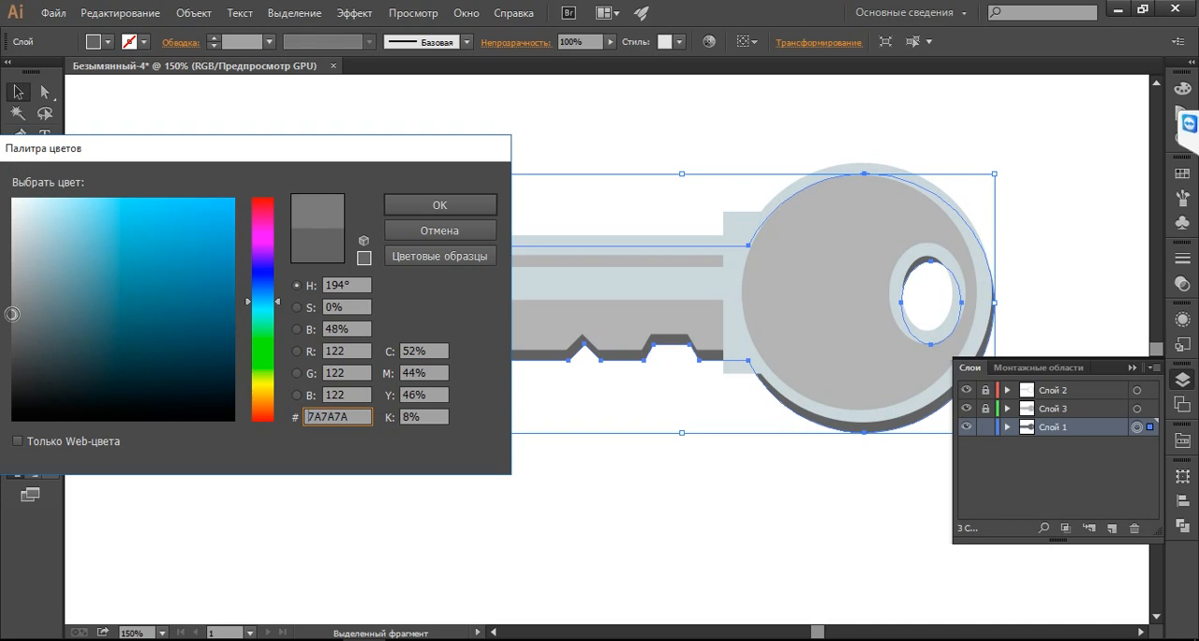
click(420, 205)
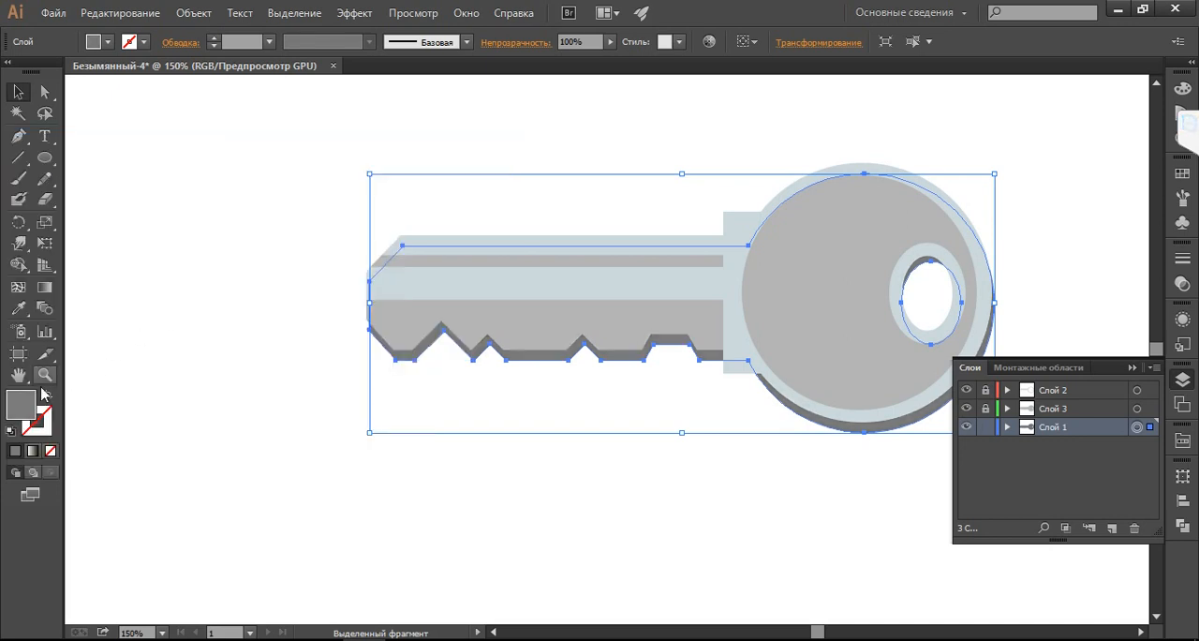
double_click(20, 406)
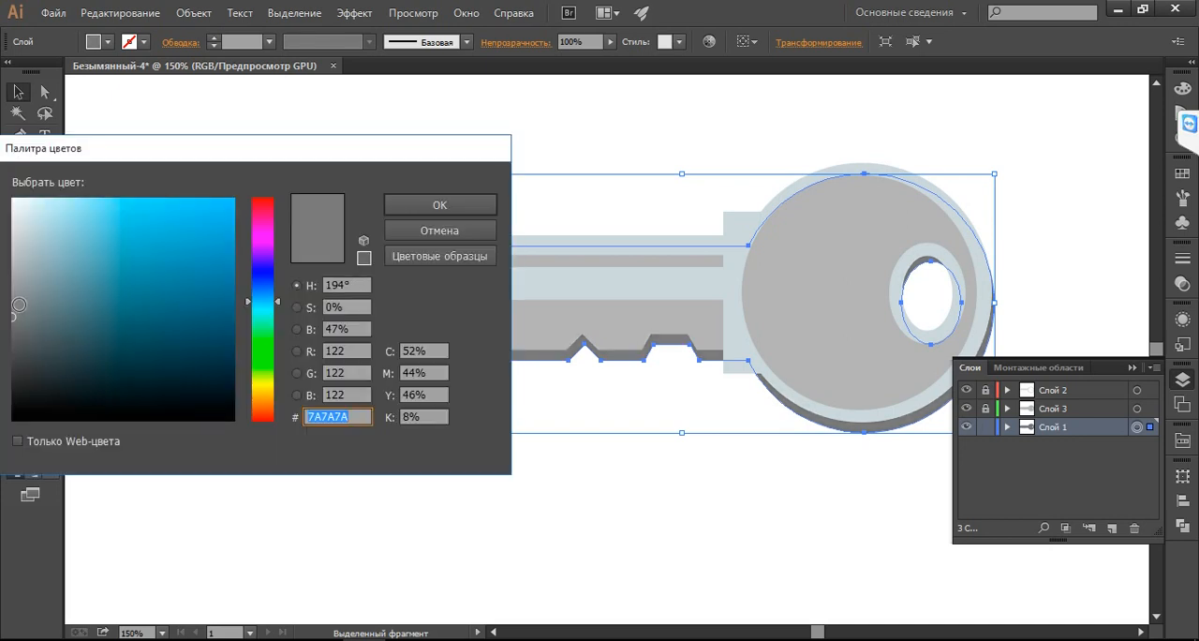
click(12, 300)
click(401, 211)
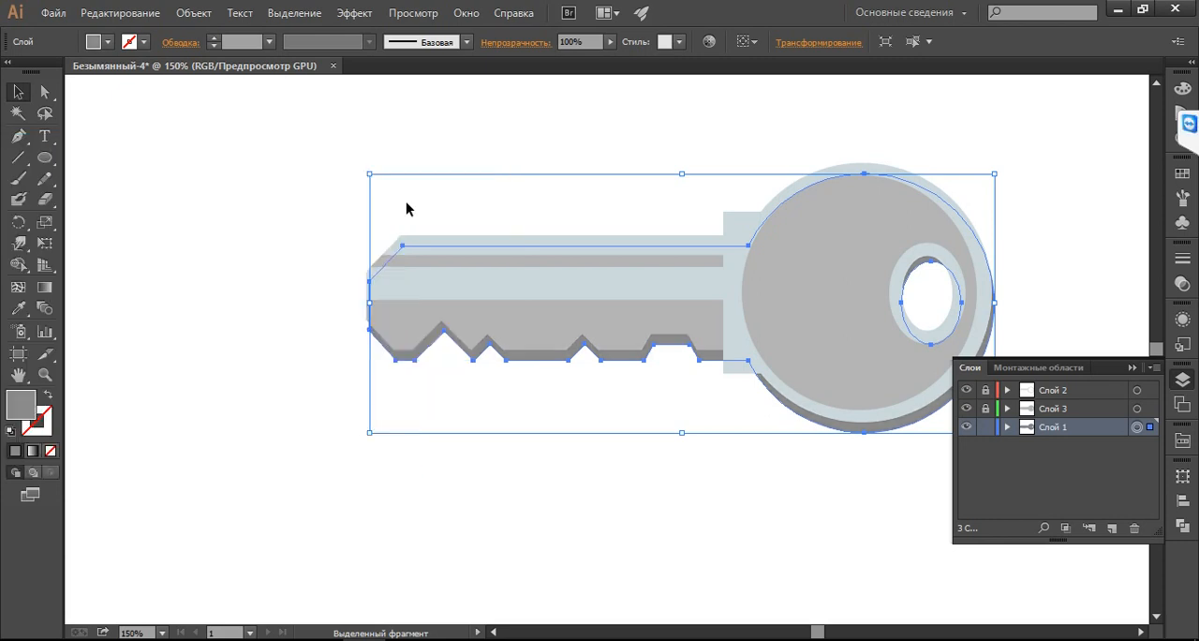
click(534, 456)
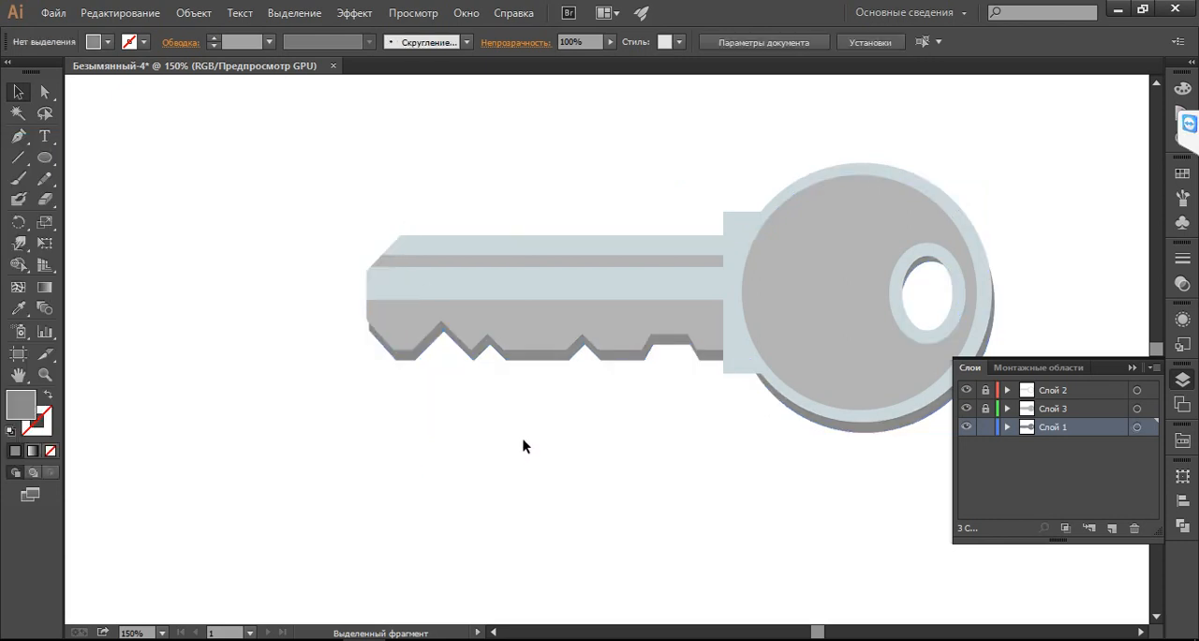
Lock Слой 1, make Слой 2 the active editable layer and check the shading in the reference key photo
click(985, 427)
click(1079, 394)
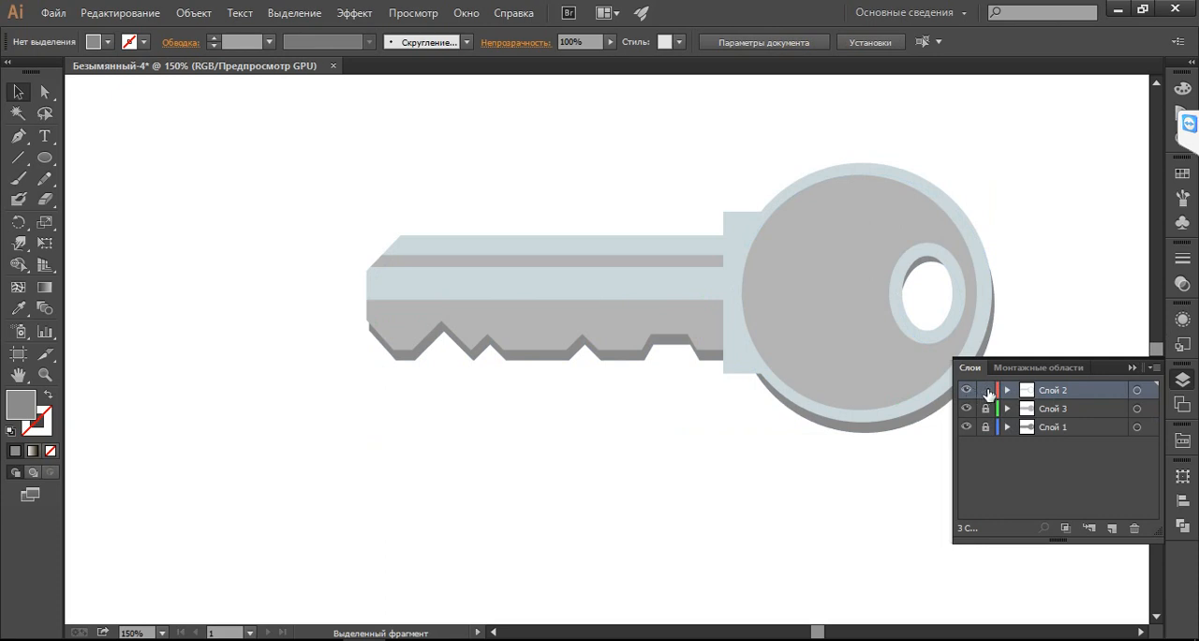
click(322, 638)
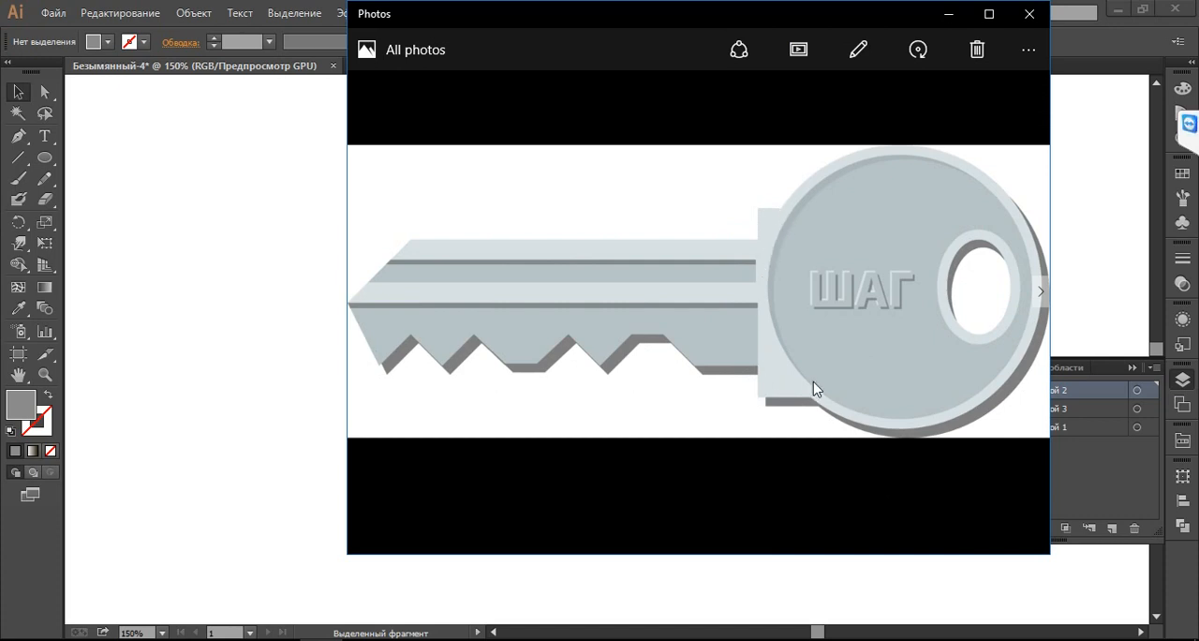
click(948, 14)
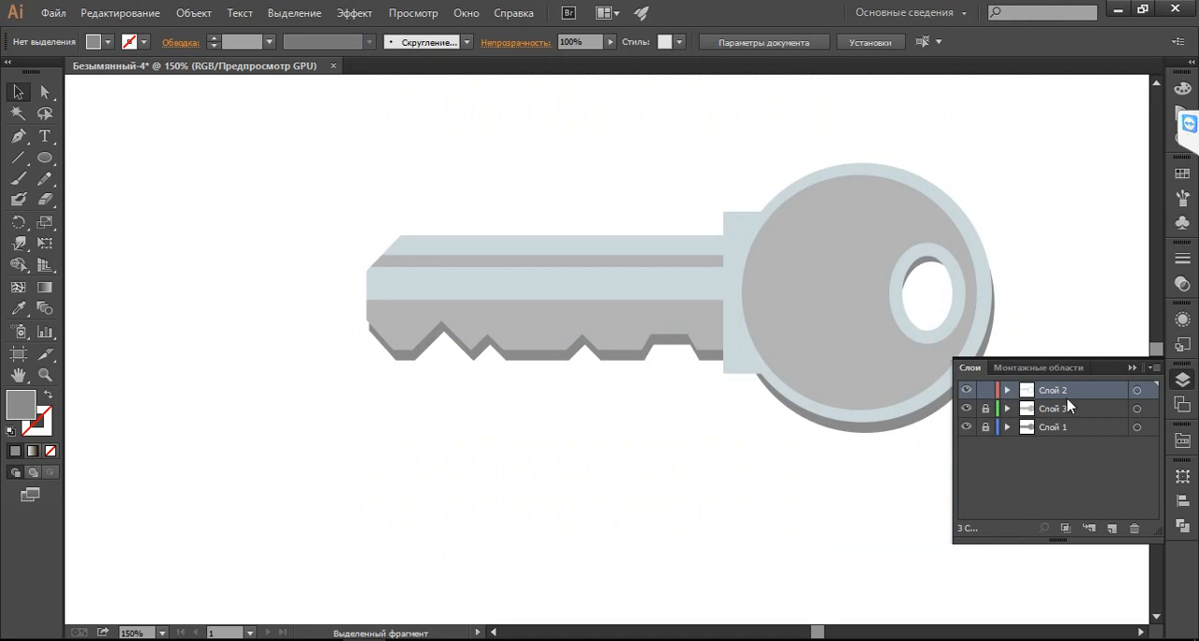
Copy the pale rim-and-collar shape in place onto a new layer Слой 4, lock that layer and return to Слой 2
click(725, 279)
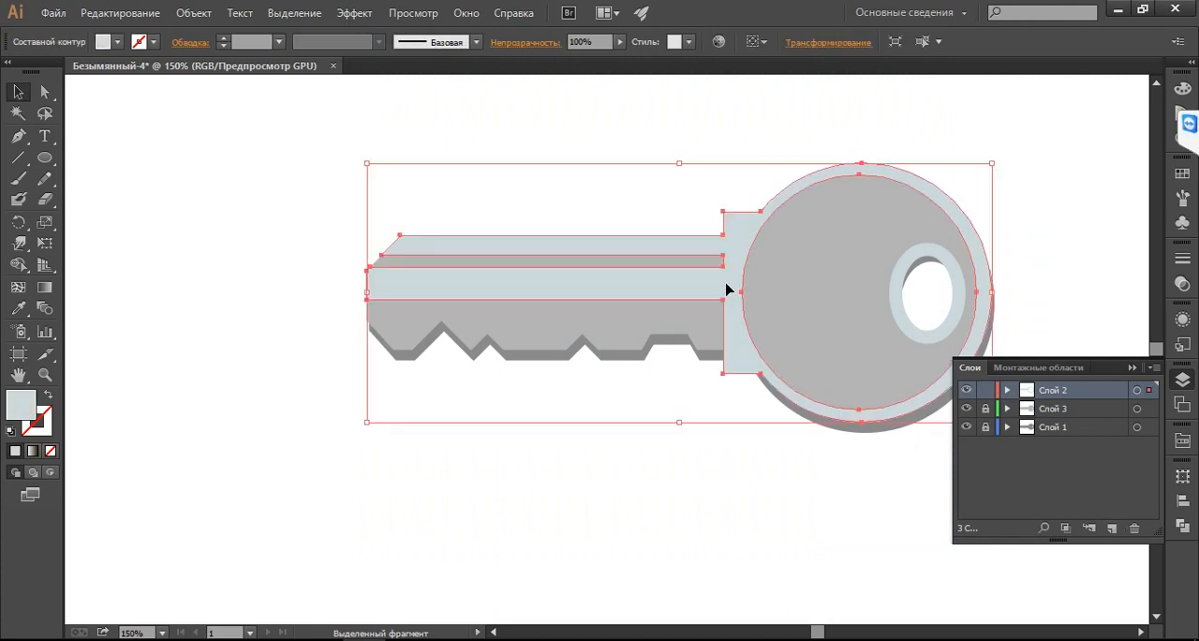
click(1111, 529)
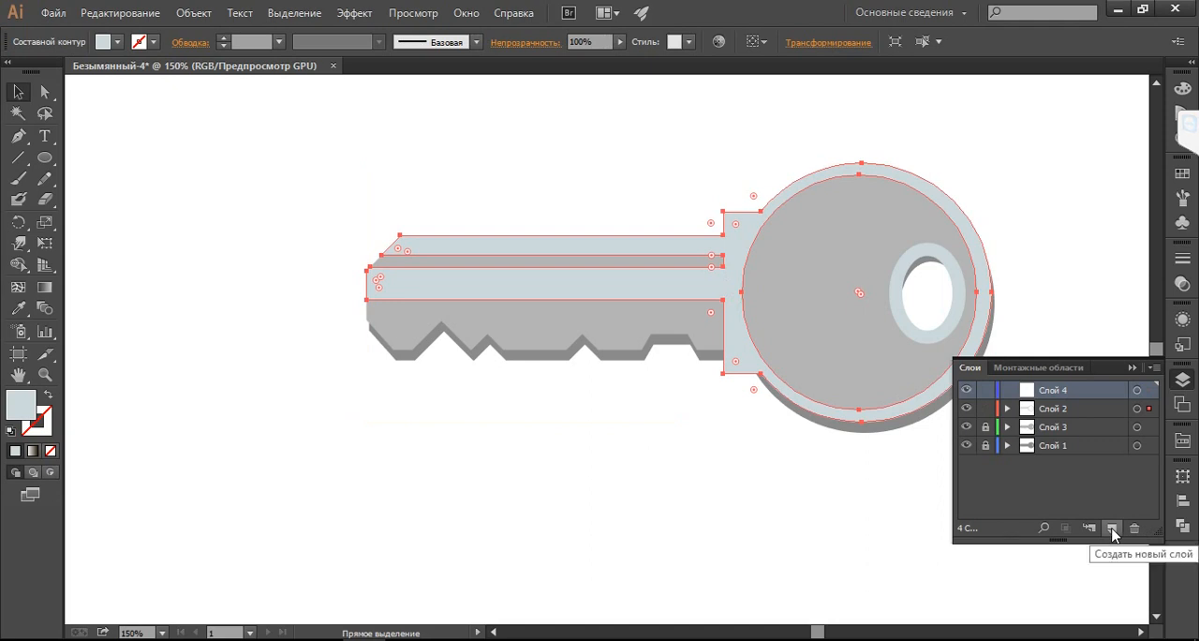
key(ctrl+f)
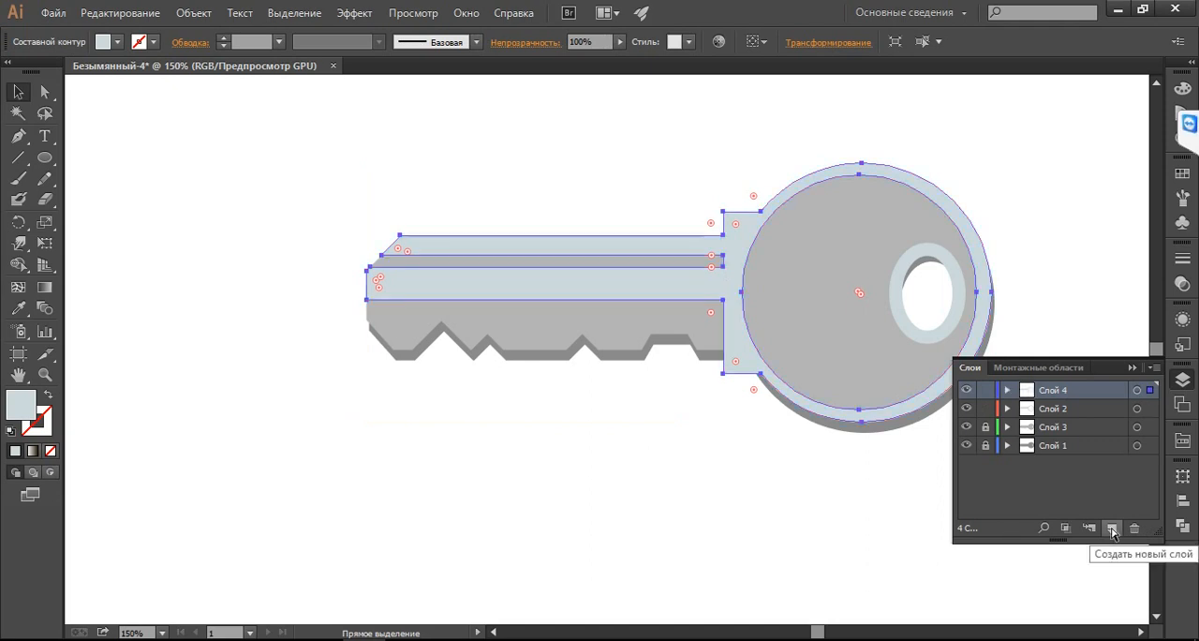
click(985, 390)
click(1075, 412)
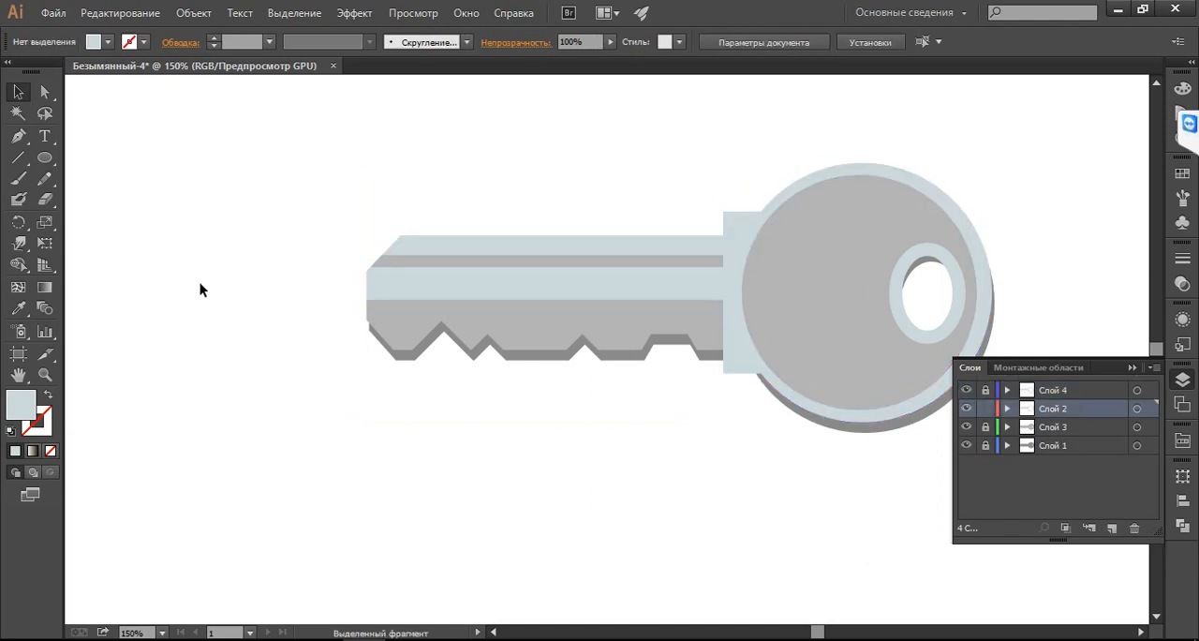
Select all artwork on Слой 2 and set its fill to grey A8AFB2
click(1136, 409)
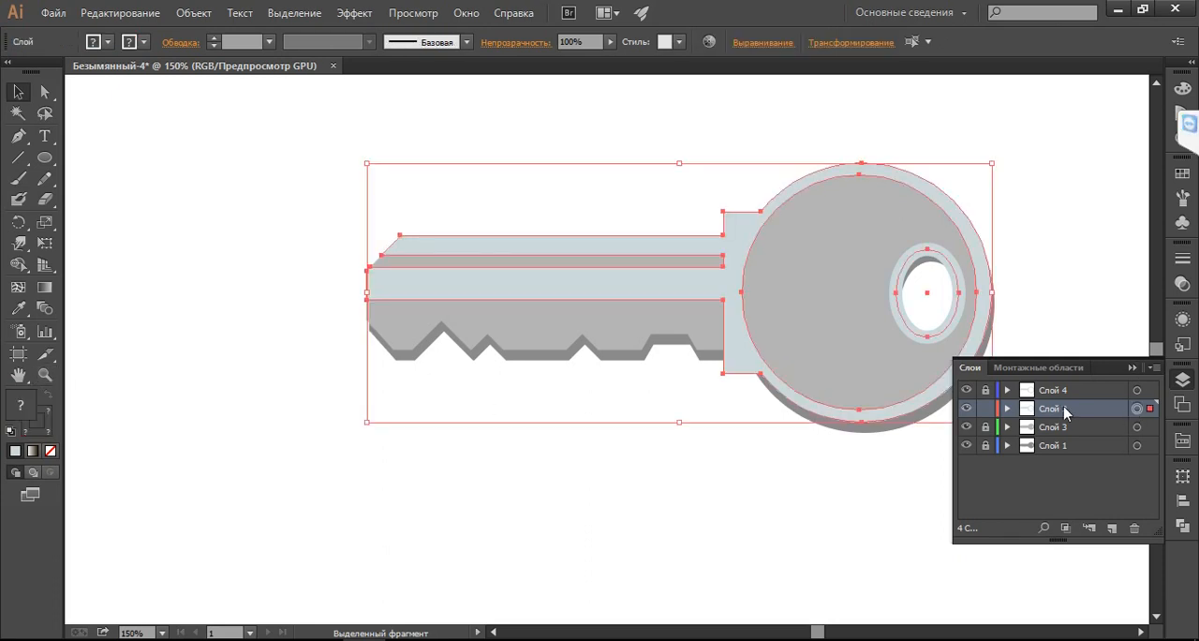
double_click(16, 415)
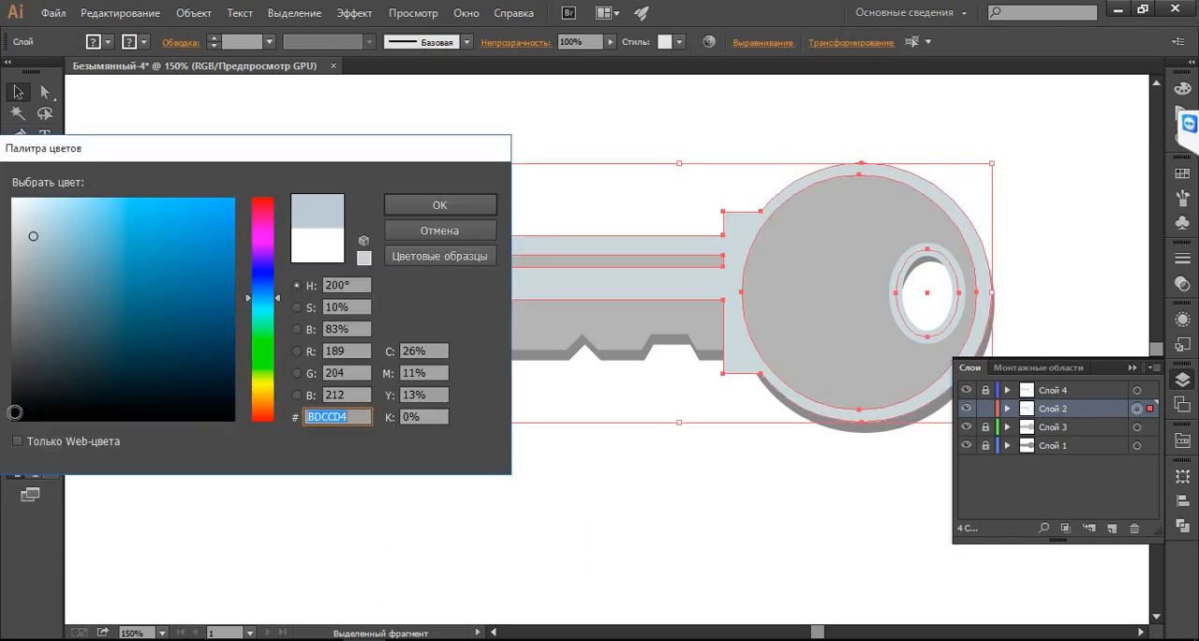
click(25, 265)
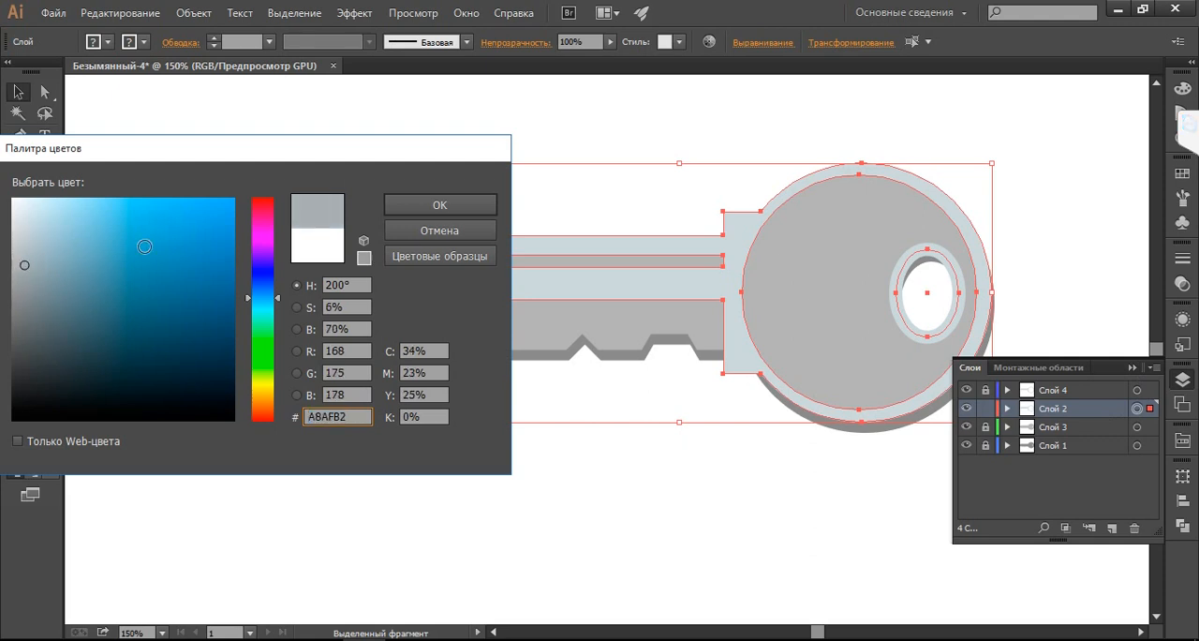
click(466, 208)
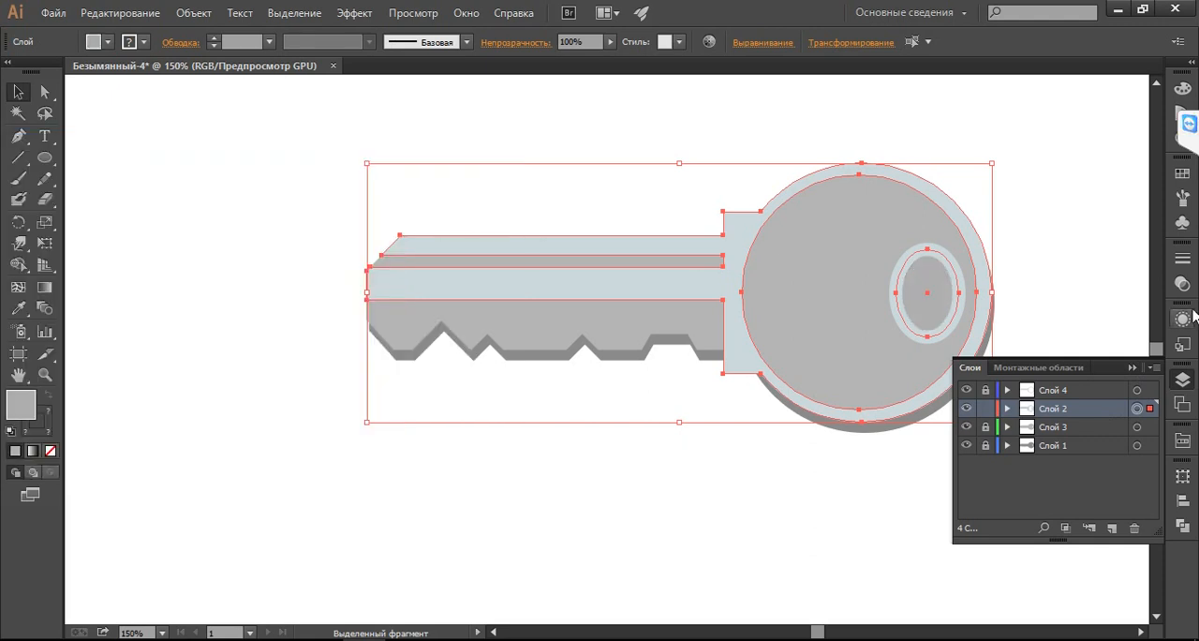
Move the Слой 2 artwork well below the key and darken its fill to 6D6D6D
key(shift+Down)
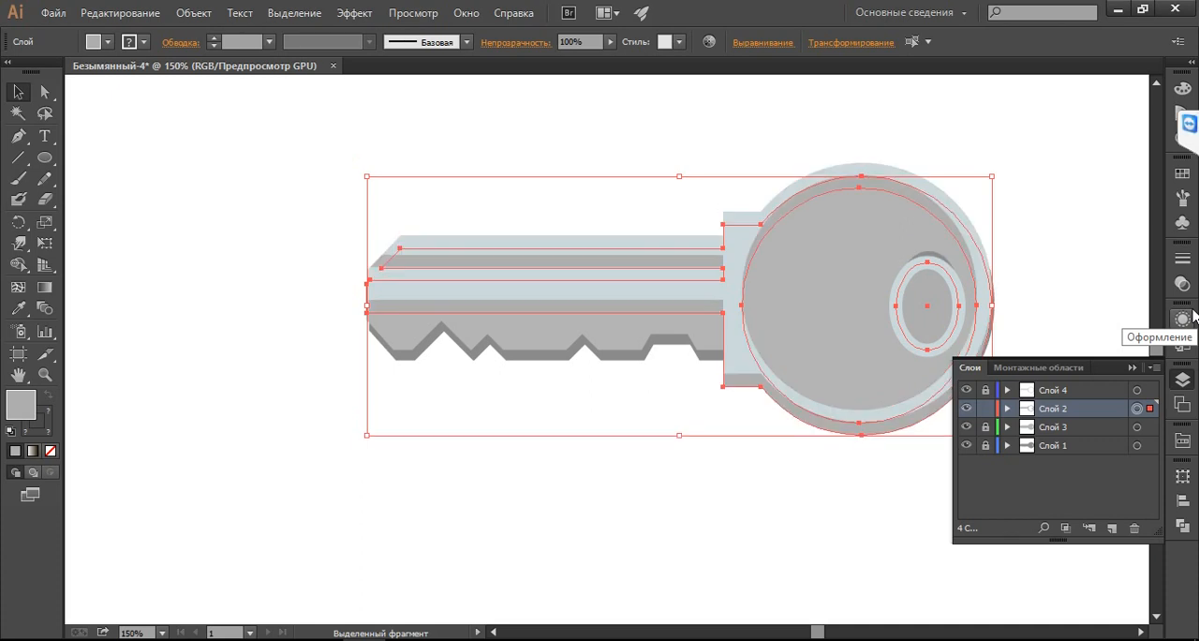
key(shift+Down)
key(shift+Down)
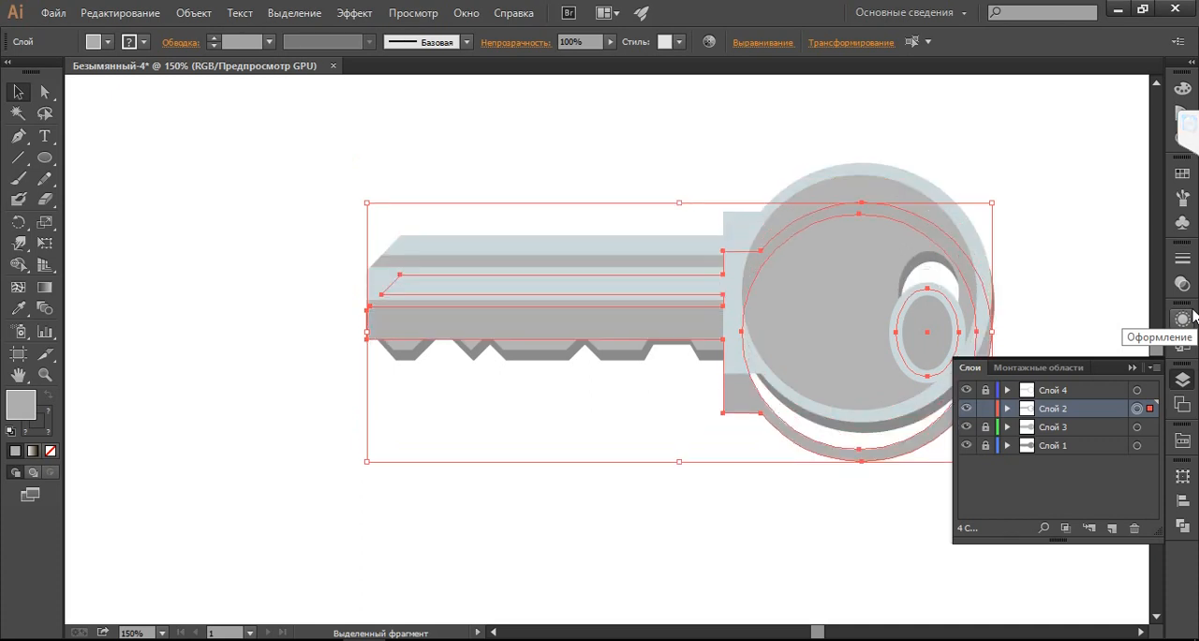
key(shift+Down)
key(shift+Down)
key(shift+Down)
key(shift+Down)
key(shift+Down)
key(shift+Down)
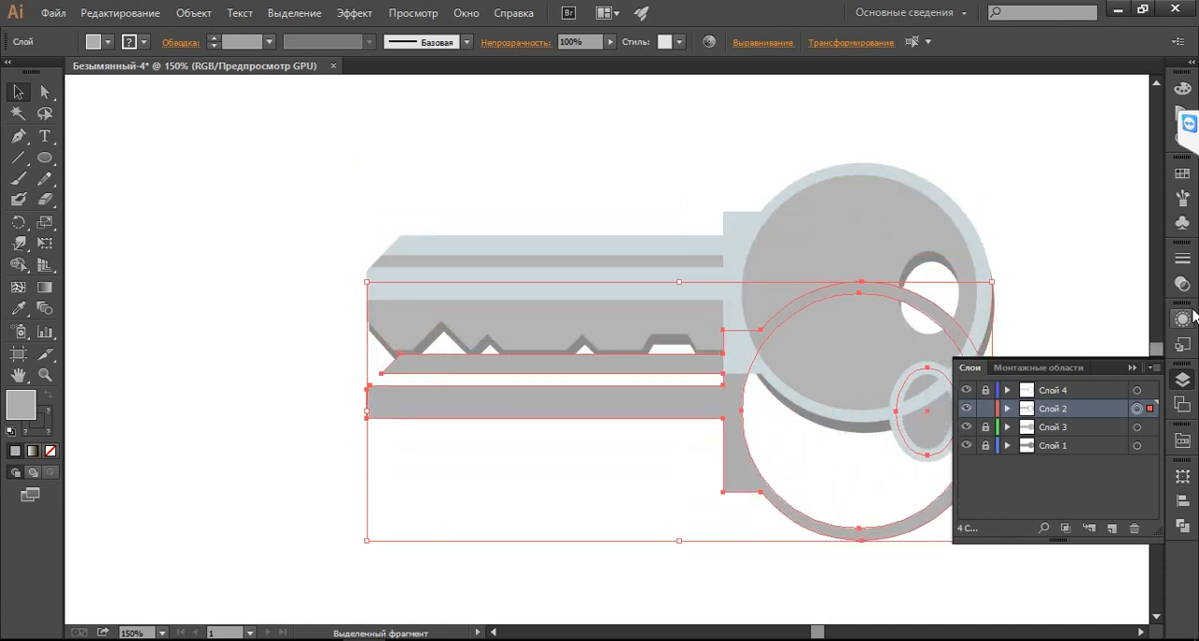
key(shift+Down)
key(shift+Down)
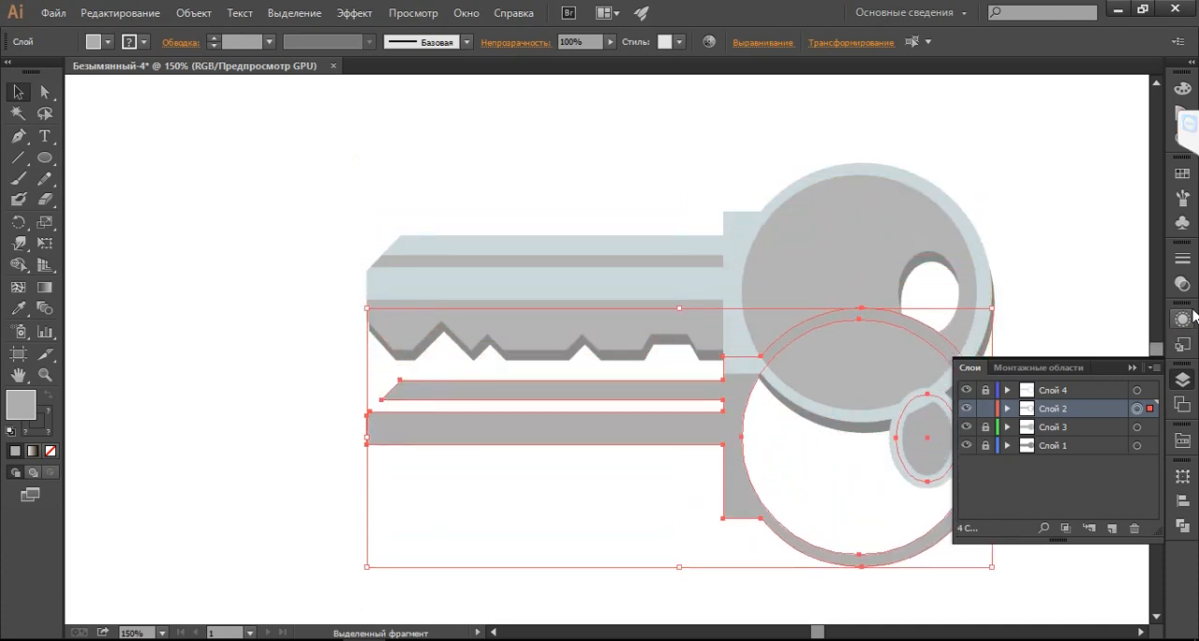
double_click(13, 401)
click(13, 325)
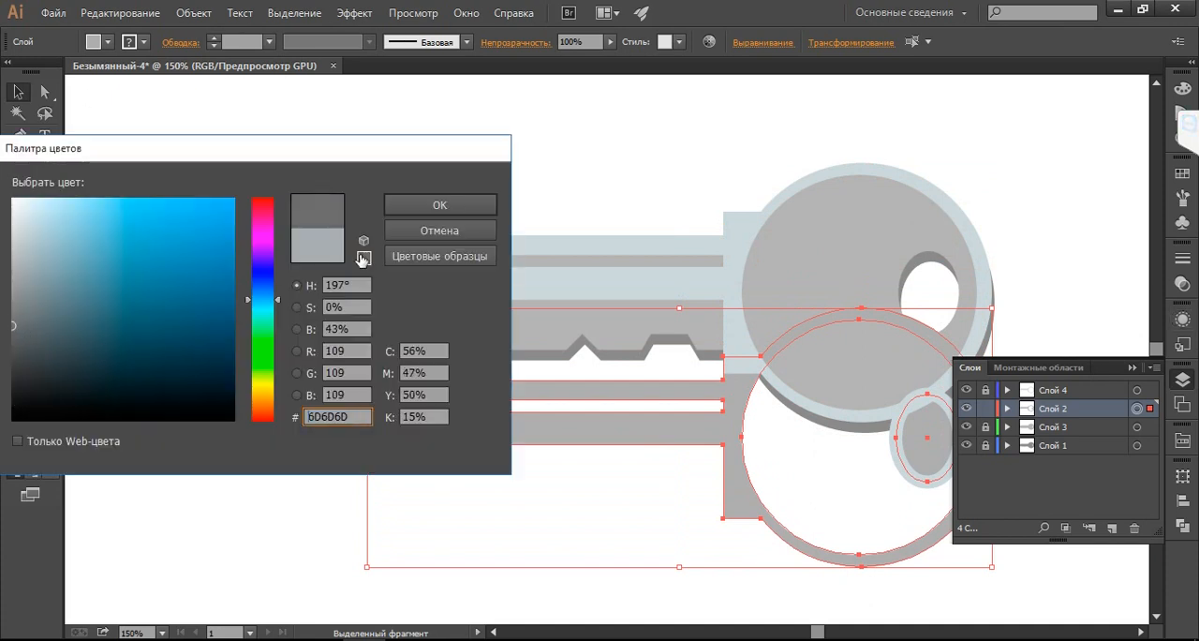
click(440, 211)
Move the dark Слой 2 artwork back up so only a thin shadow edge shows beneath the pale rim, grooves and collar
key(shift+Up)
key(shift+Up)
key(shift+Up)
key(shift+Up)
key(shift+Up)
key(shift+Up)
key(shift+Up)
key(shift+Up)
key(shift+Up)
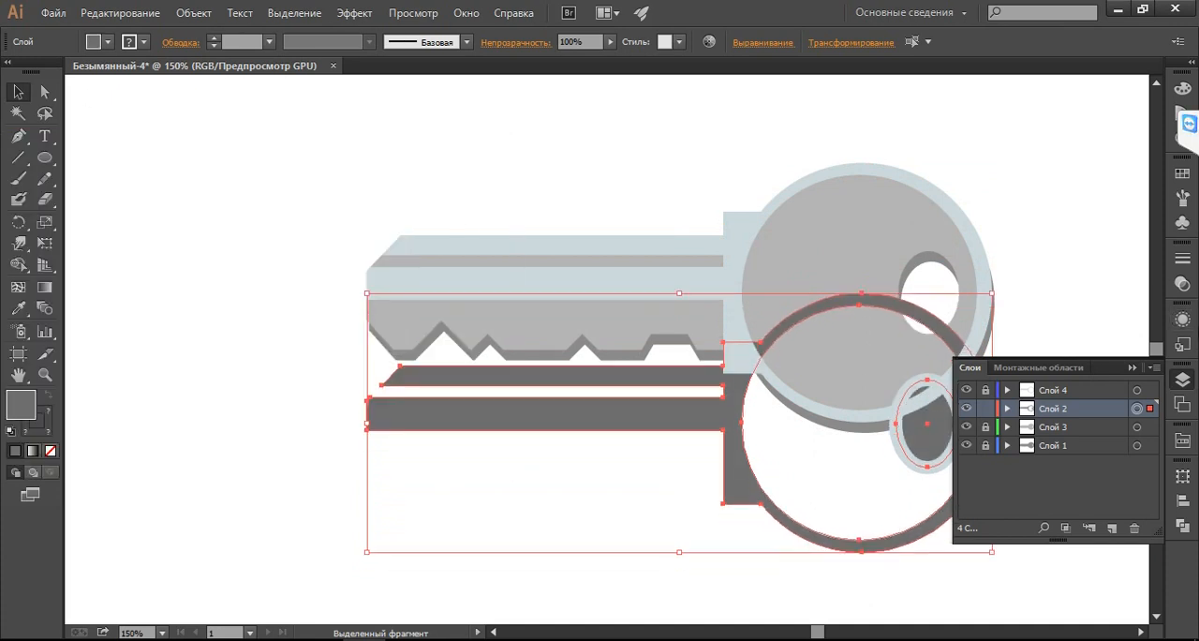
key(Up)
key(Up)
key(Up)
key(Up)
key(Up)
key(Up)
key(Up)
key(Up)
key(Up)
key(Up)
key(Up)
key(Up)
key(Up)
key(Up)
key(Up)
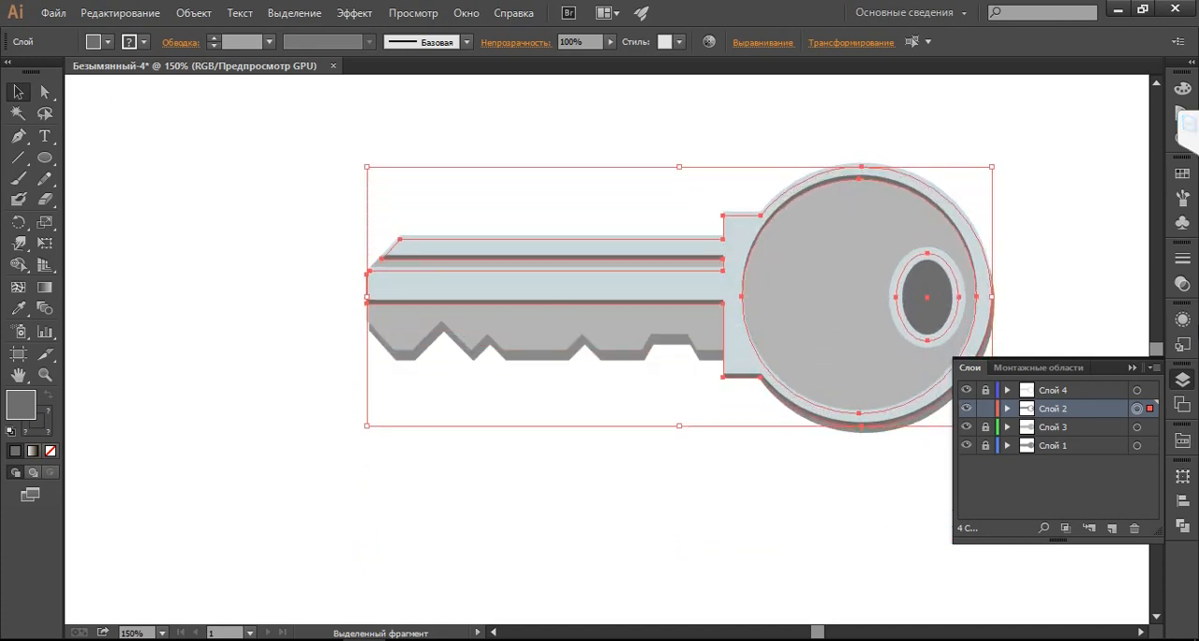
key(Left)
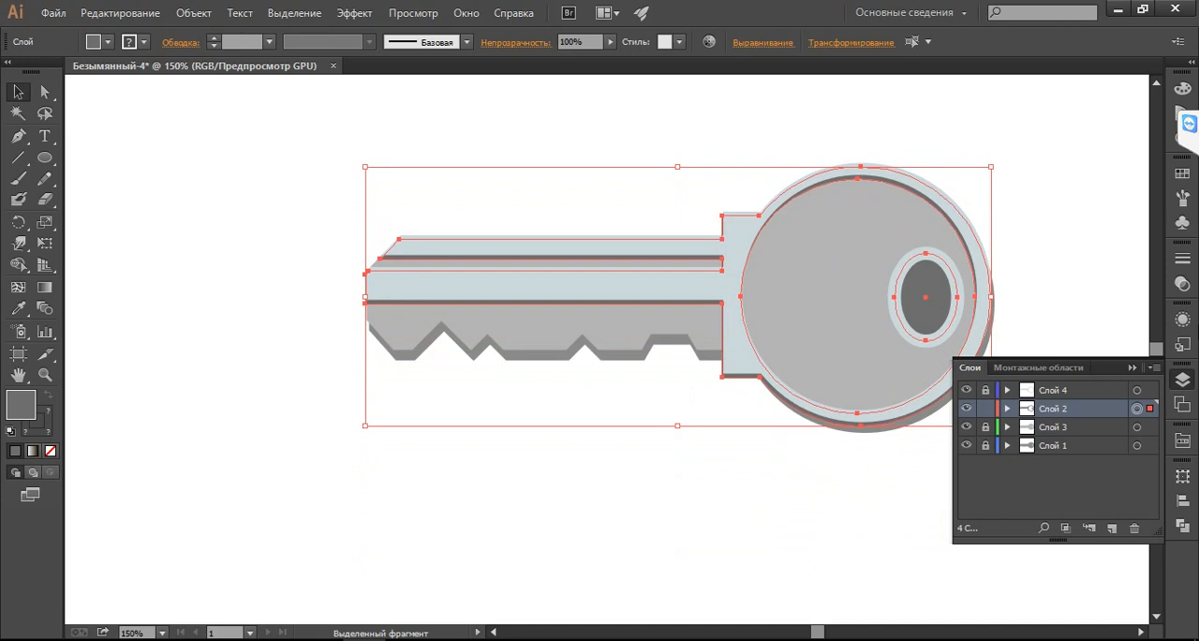
key(Right)
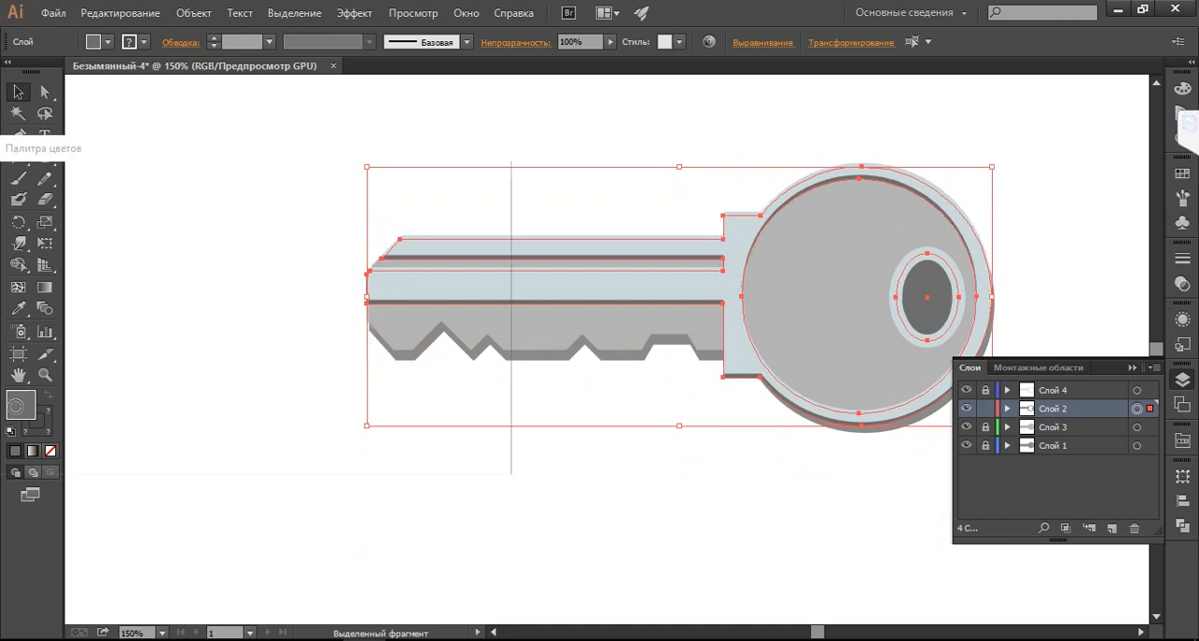
Lighten the fill of the Слой 2 shadow artwork to 7F7F7F and deselect it
double_click(19, 405)
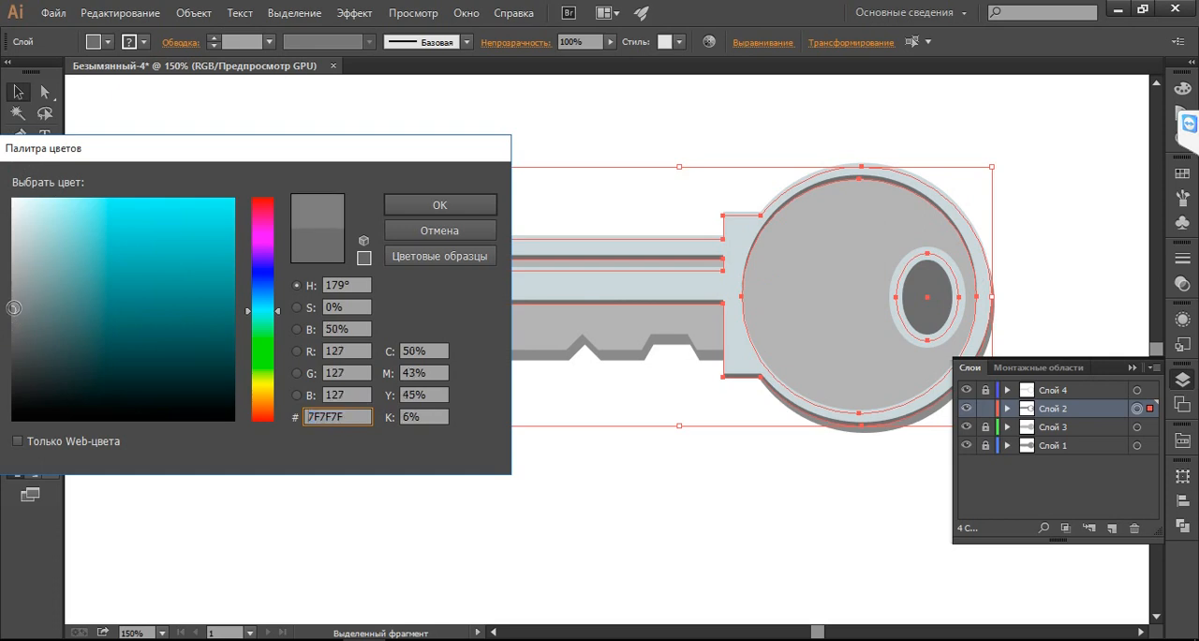
click(429, 206)
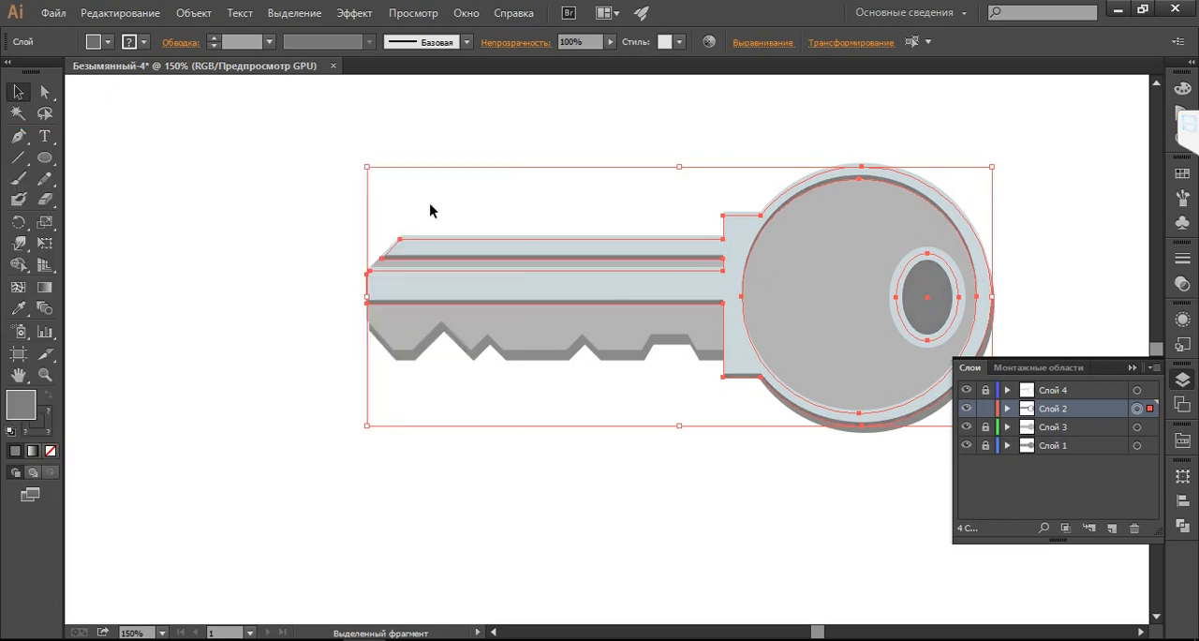
click(718, 533)
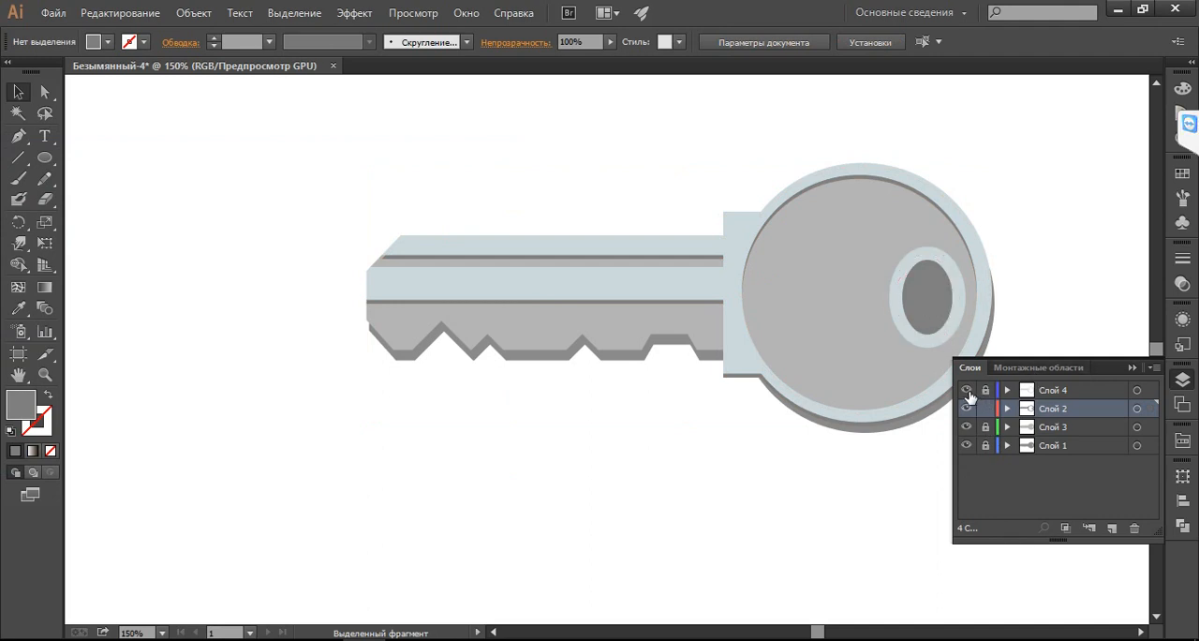
Hide Слой 1, Слой 3 and Слой 4, and remove the fill from the keyring-hole ellipse on Слой 2
click(965, 445)
click(965, 426)
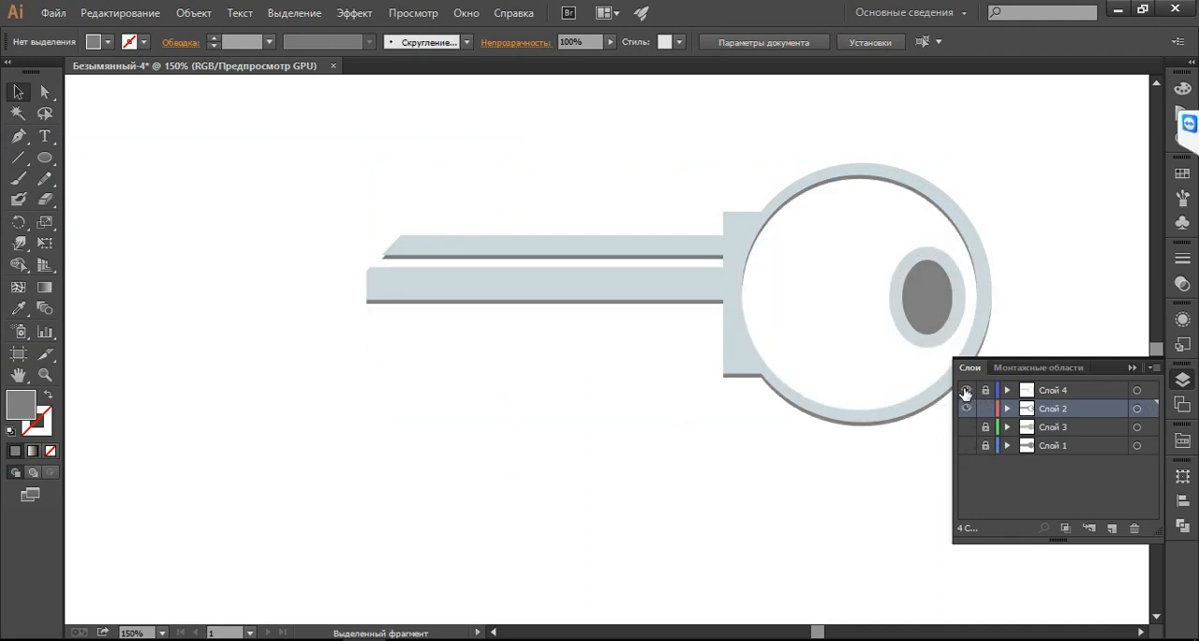
click(965, 390)
click(921, 277)
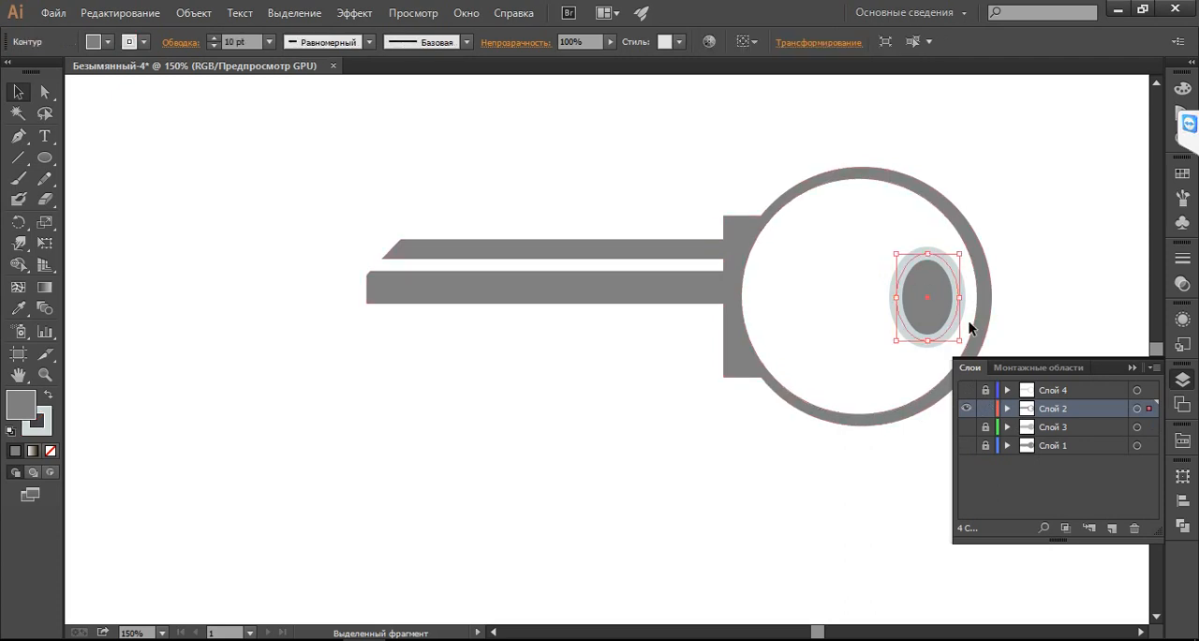
click(110, 40)
click(12, 74)
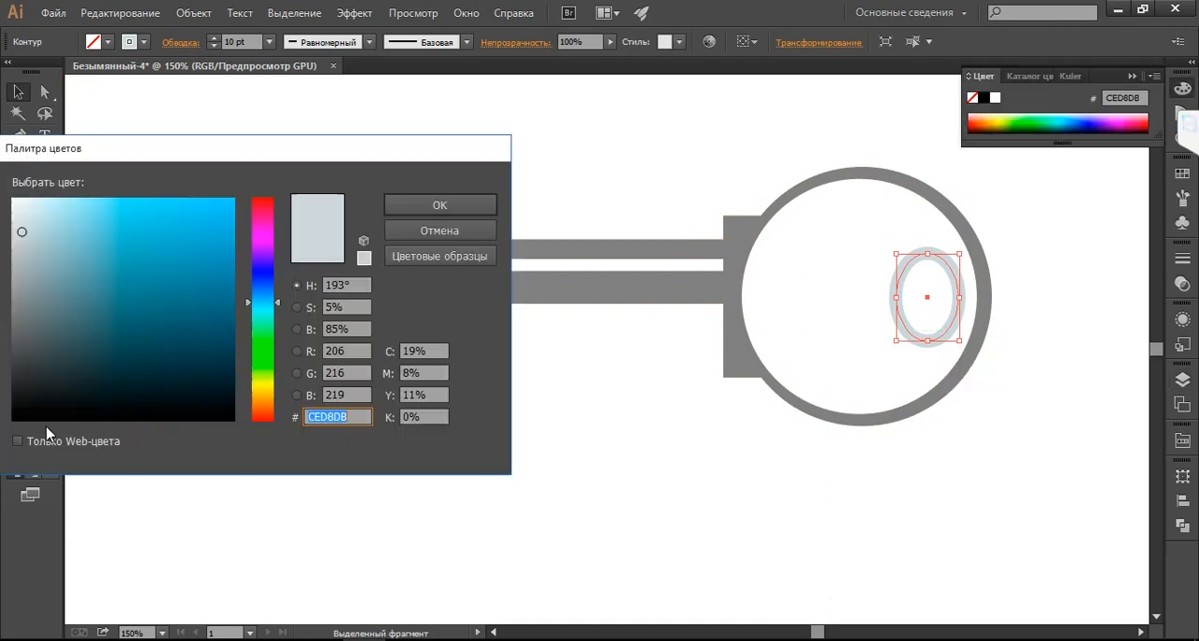
double_click(47, 429)
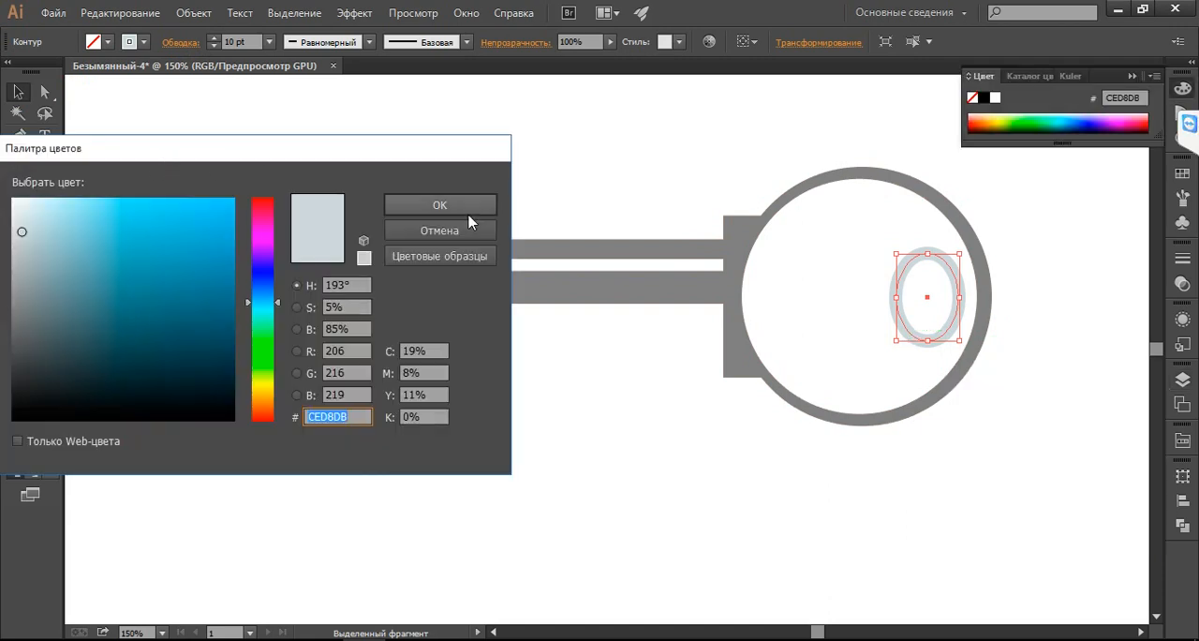
drag(376, 147, 617, 215)
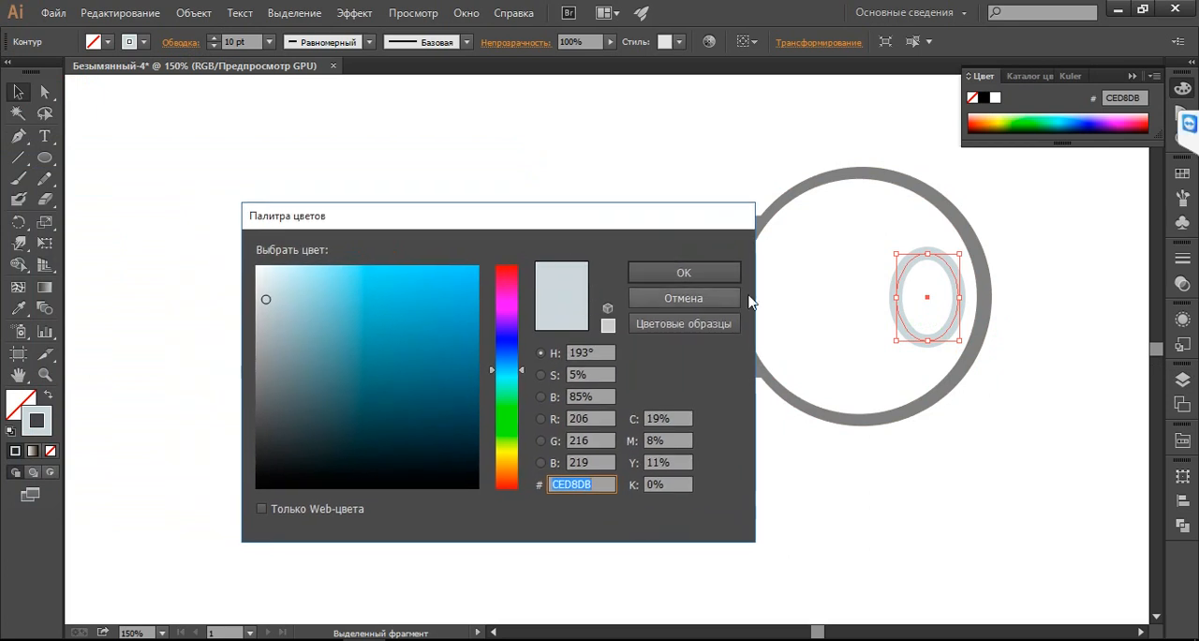
click(714, 277)
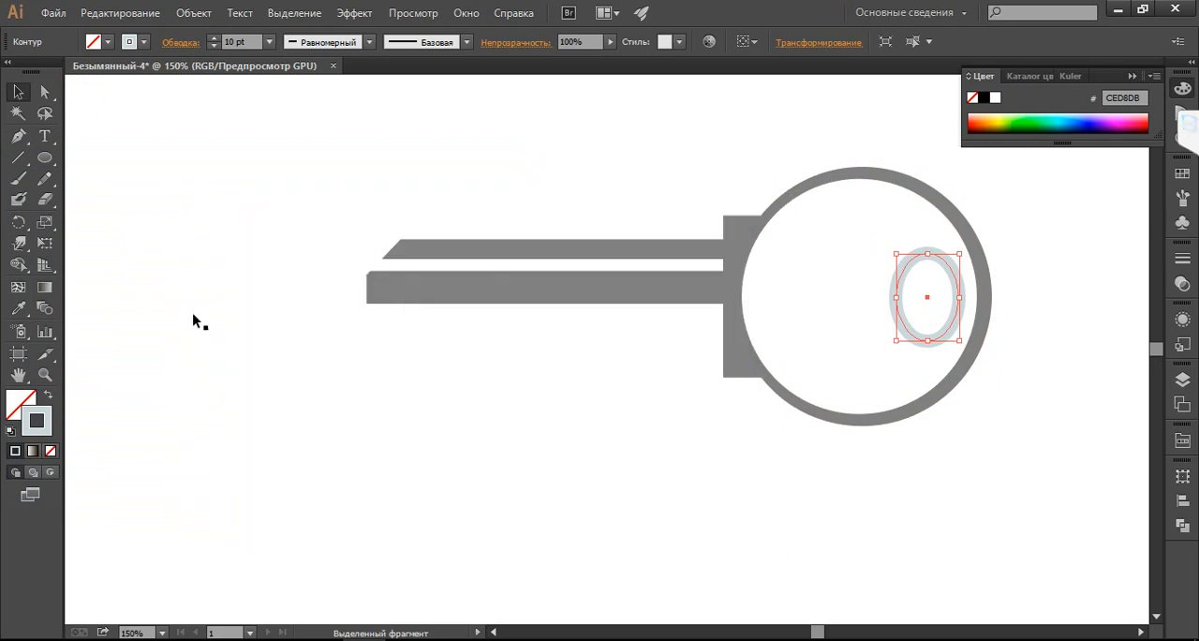
Try to recolour the keyring-hole ellipse with the shaft's grey using the Eyedropper, swapping the grey from fill to outline
click(18, 308)
key(ctrl+a)
click(496, 282)
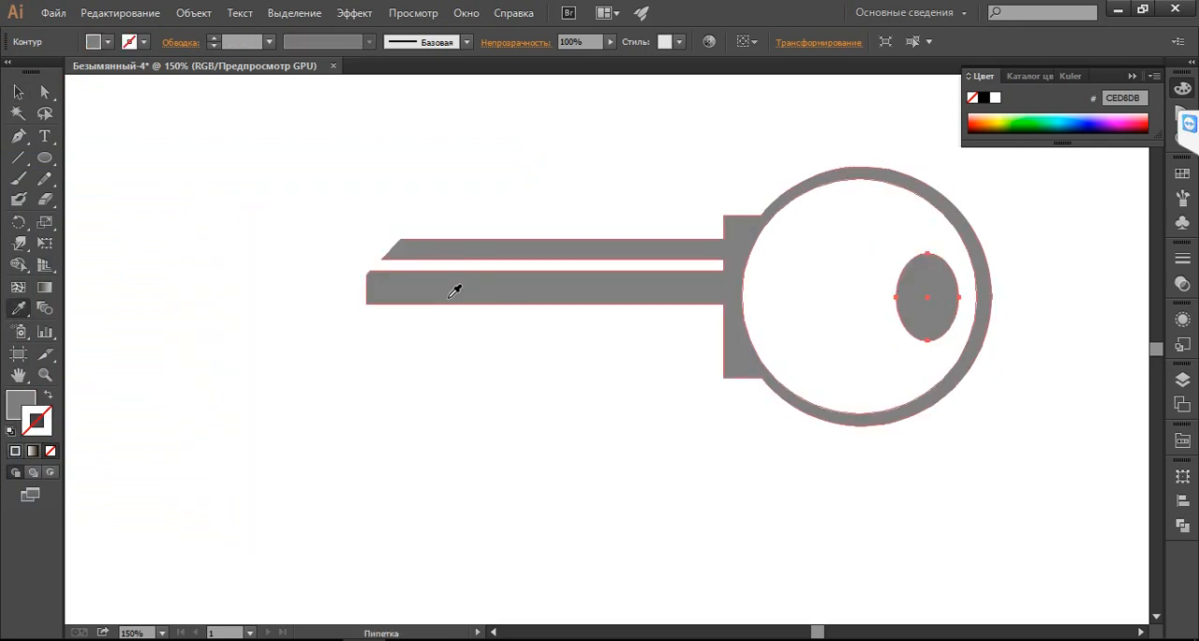
click(48, 396)
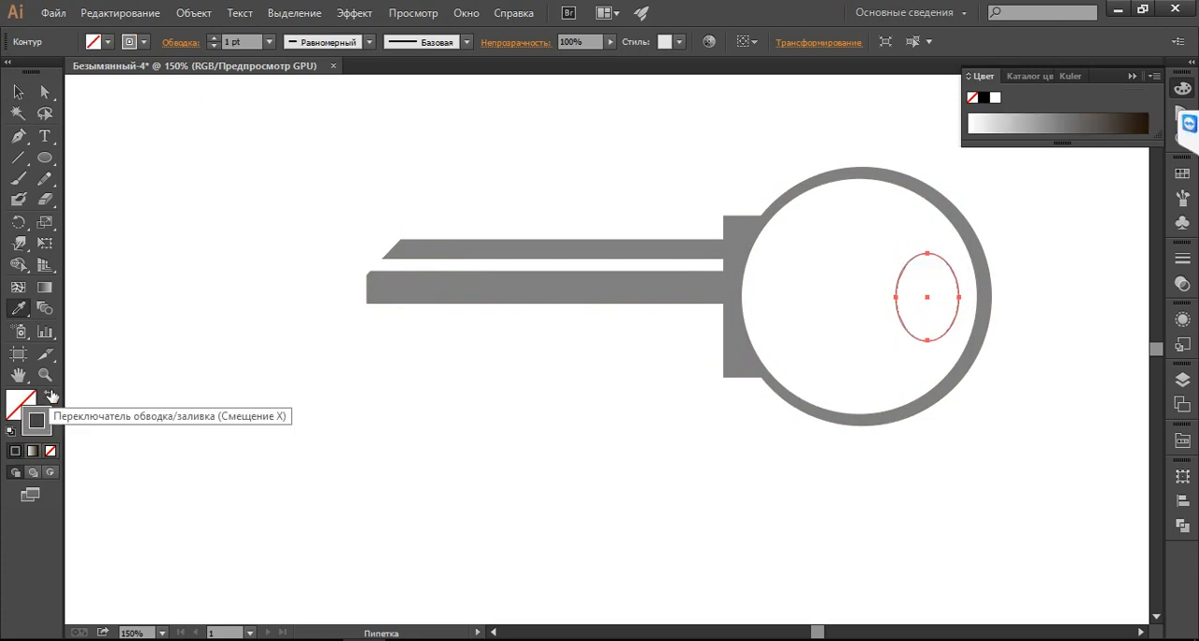
click(706, 438)
click(18, 91)
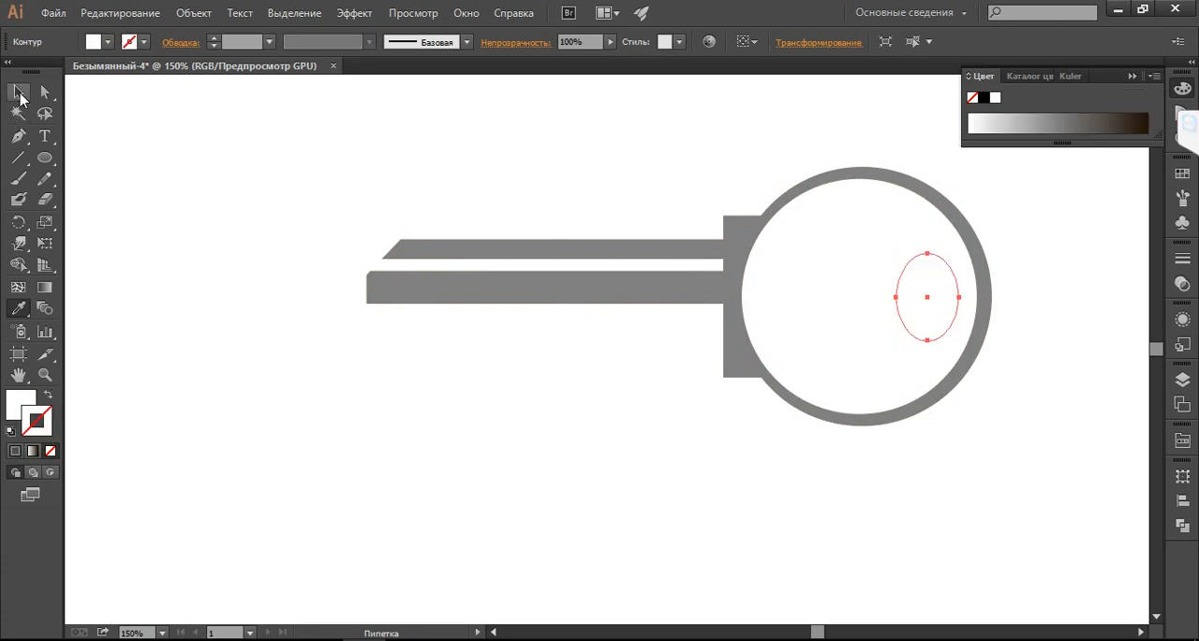
click(594, 157)
click(913, 292)
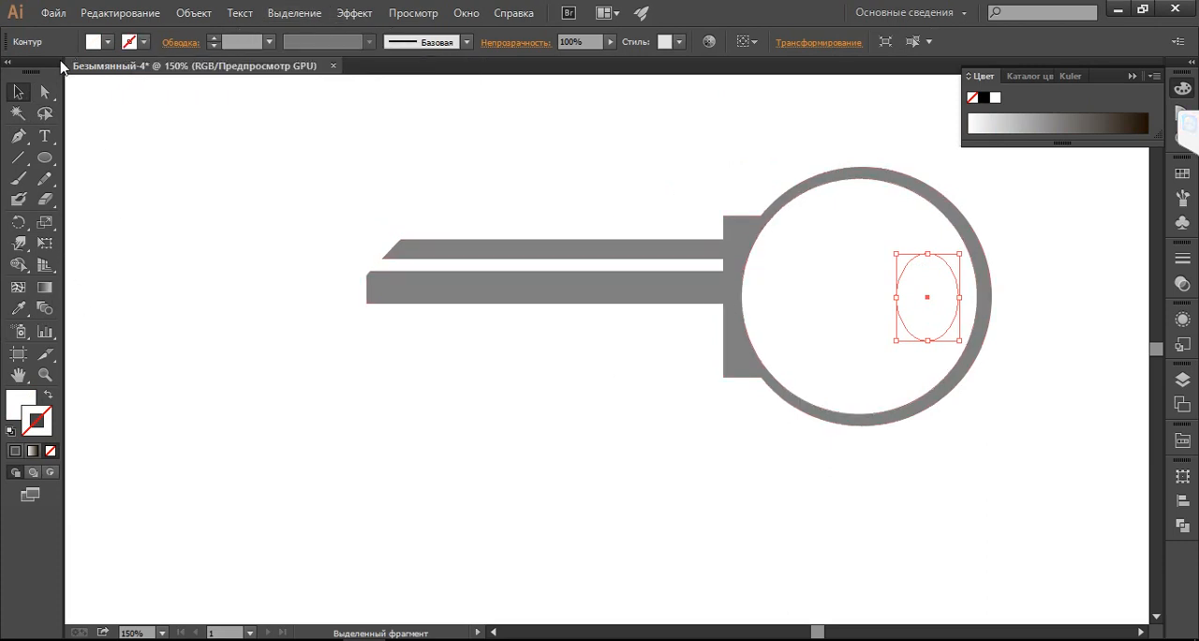
Give the keyring-hole ellipse on Слой 2 no fill and a 5 pt outline in grey 707070
click(46, 397)
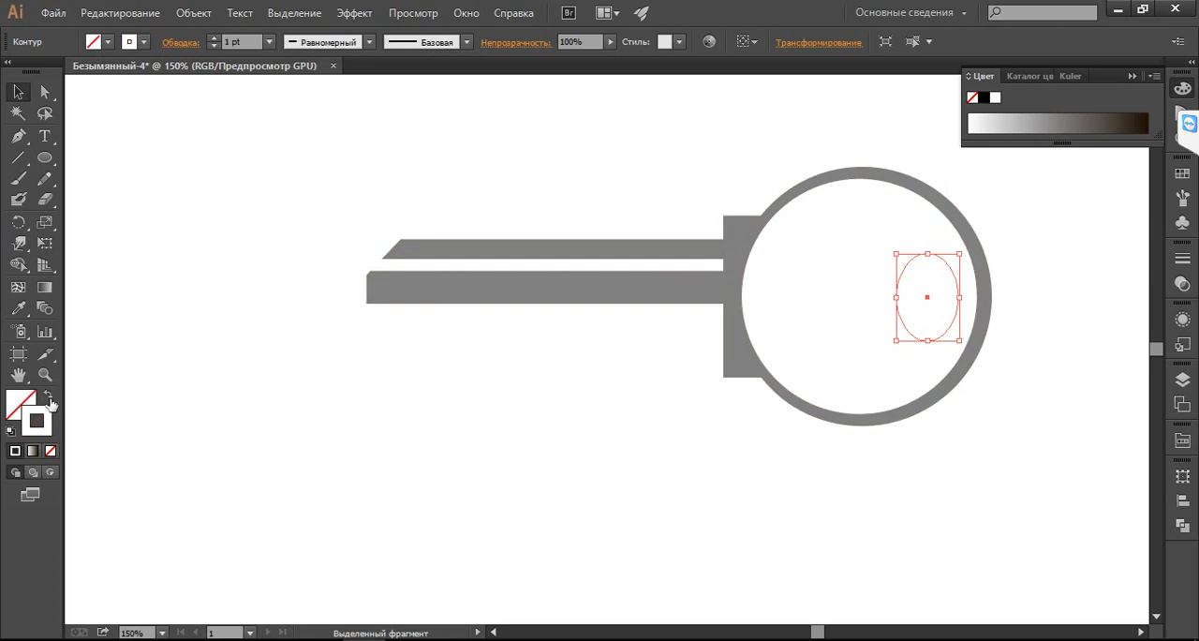
double_click(37, 418)
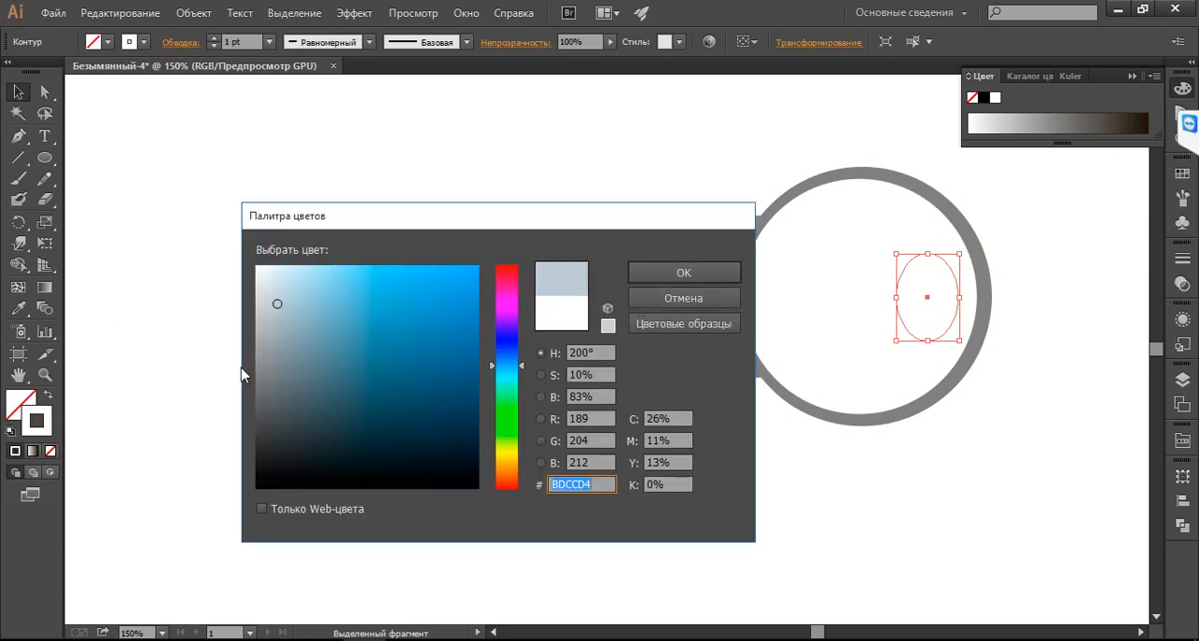
click(256, 390)
click(675, 271)
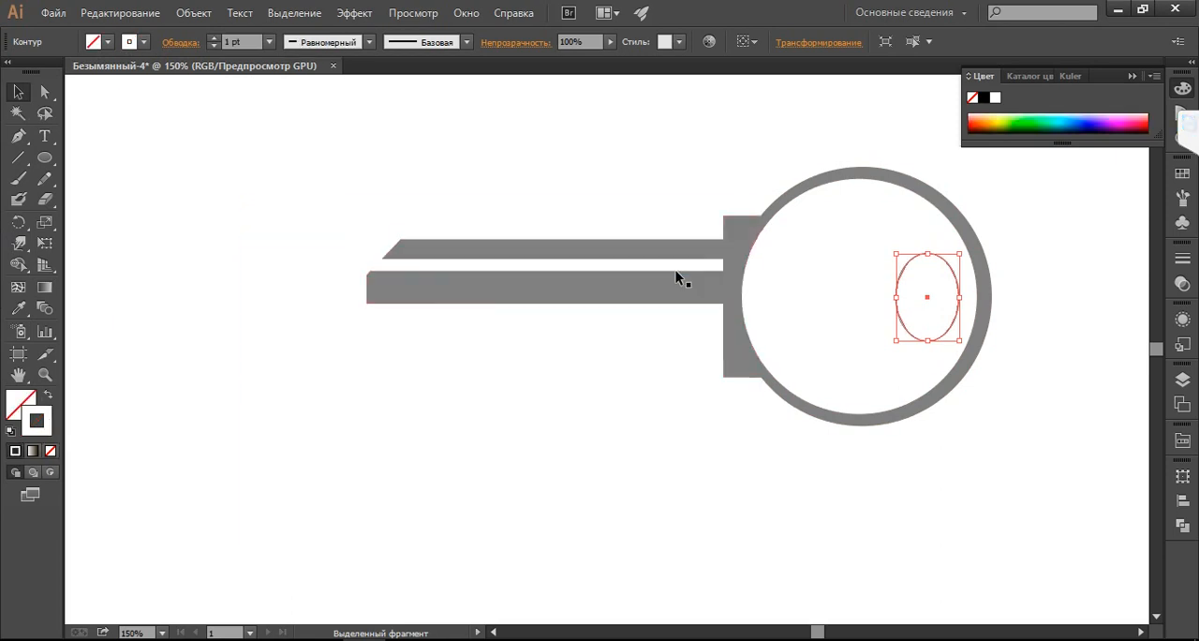
click(269, 43)
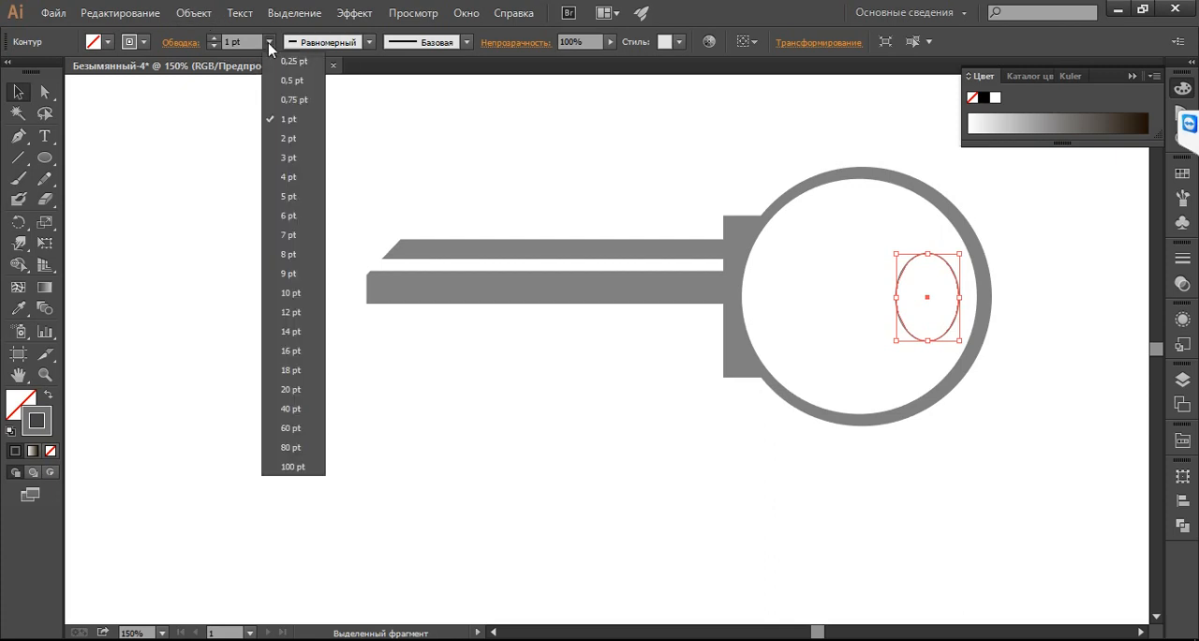
click(298, 198)
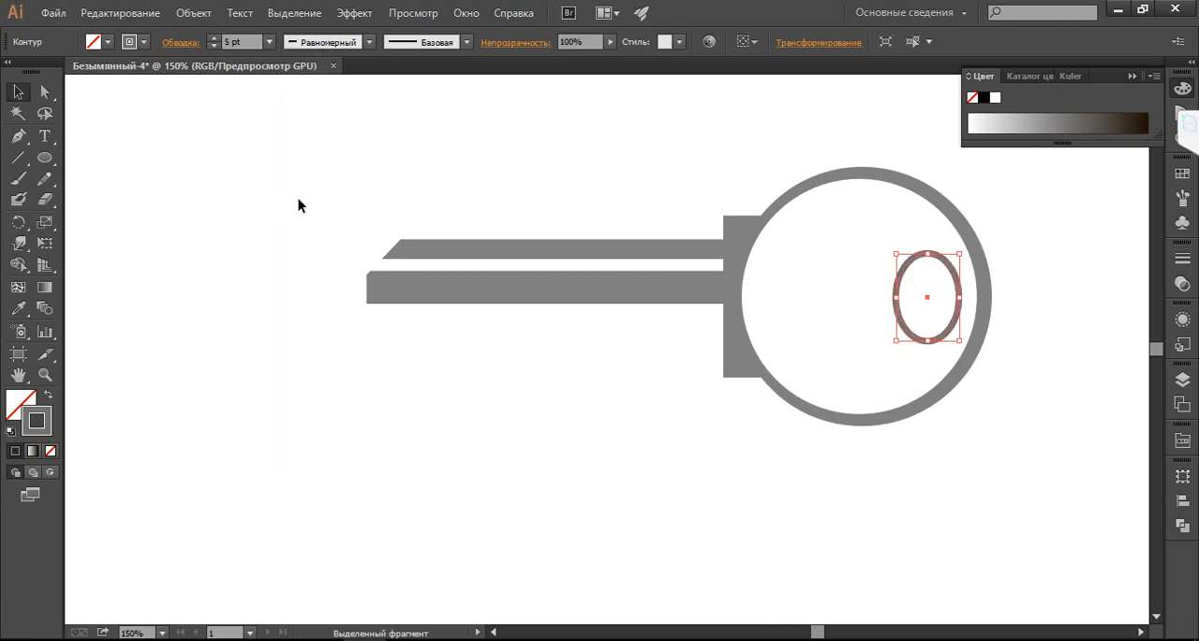
Show Слой 4, Слой 3 and Слой 1 again so the whole key is displayed
click(1185, 378)
click(967, 391)
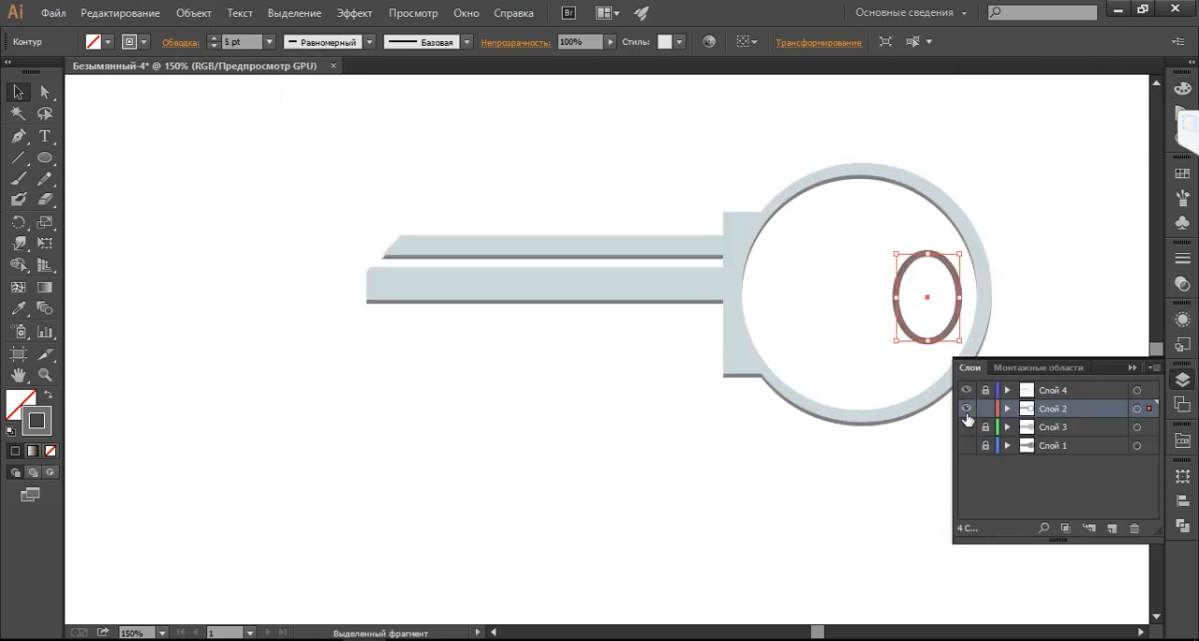
click(966, 427)
click(967, 446)
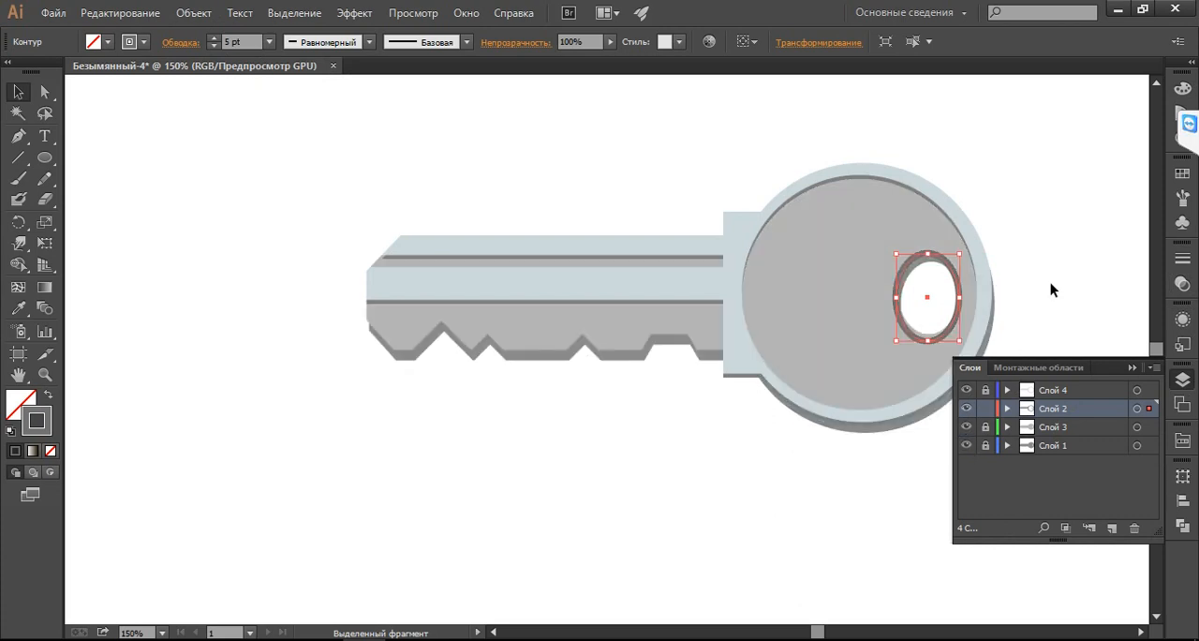
Delete the keyring-hole ellipse from Слой 2, lock that layer and unlock Слой 4
click(1026, 267)
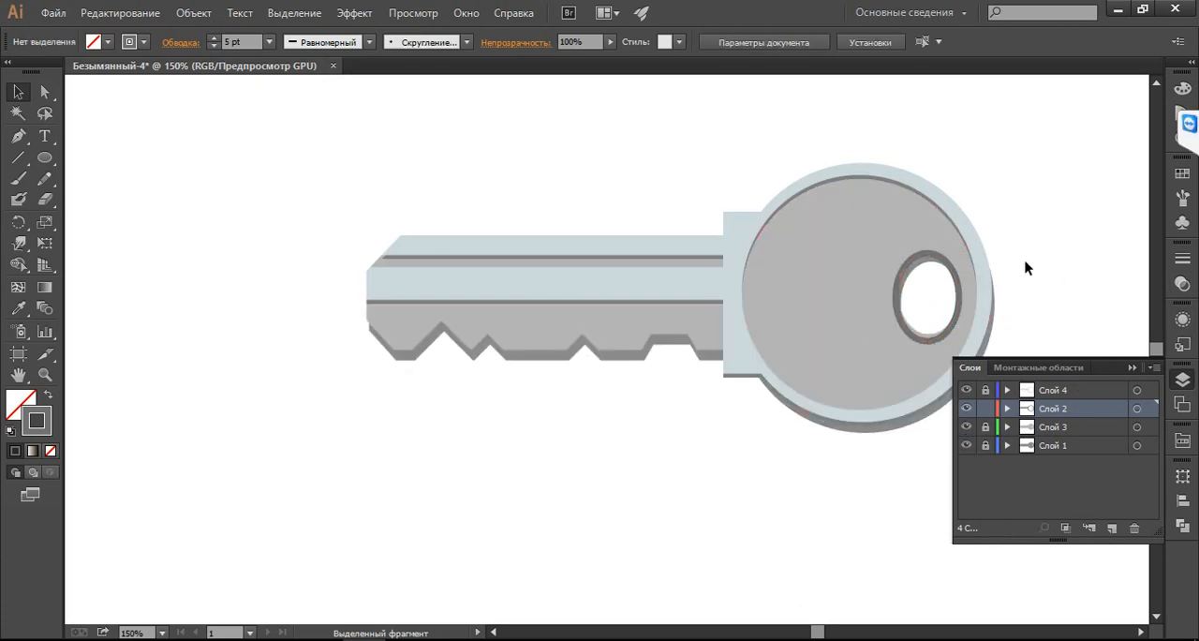
click(957, 281)
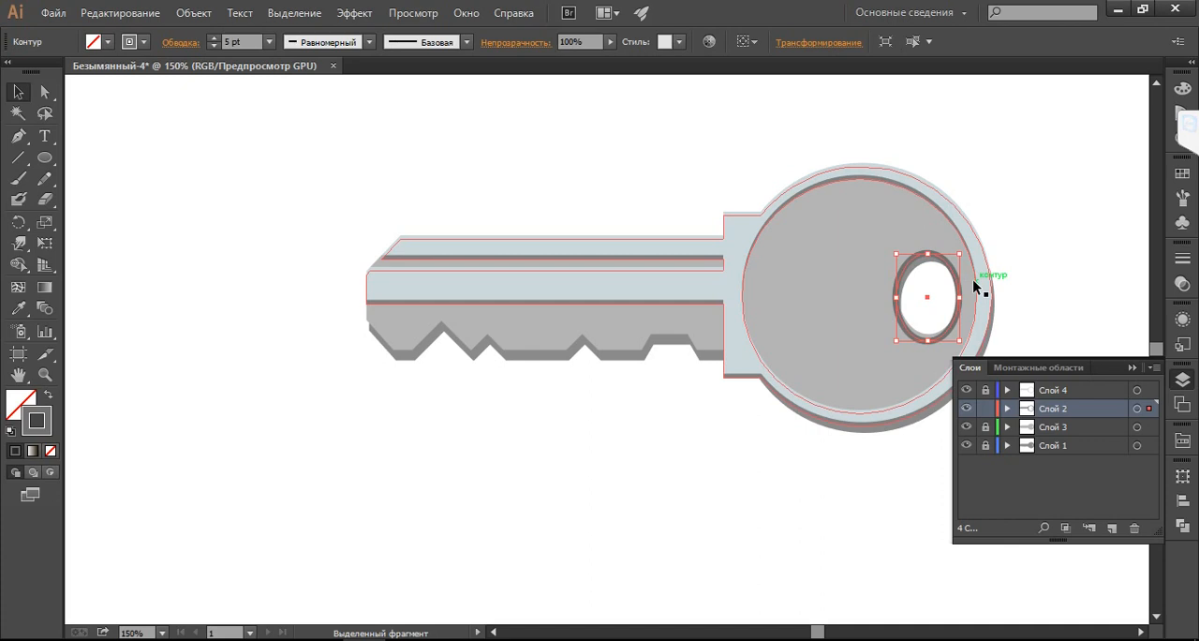
key(Delete)
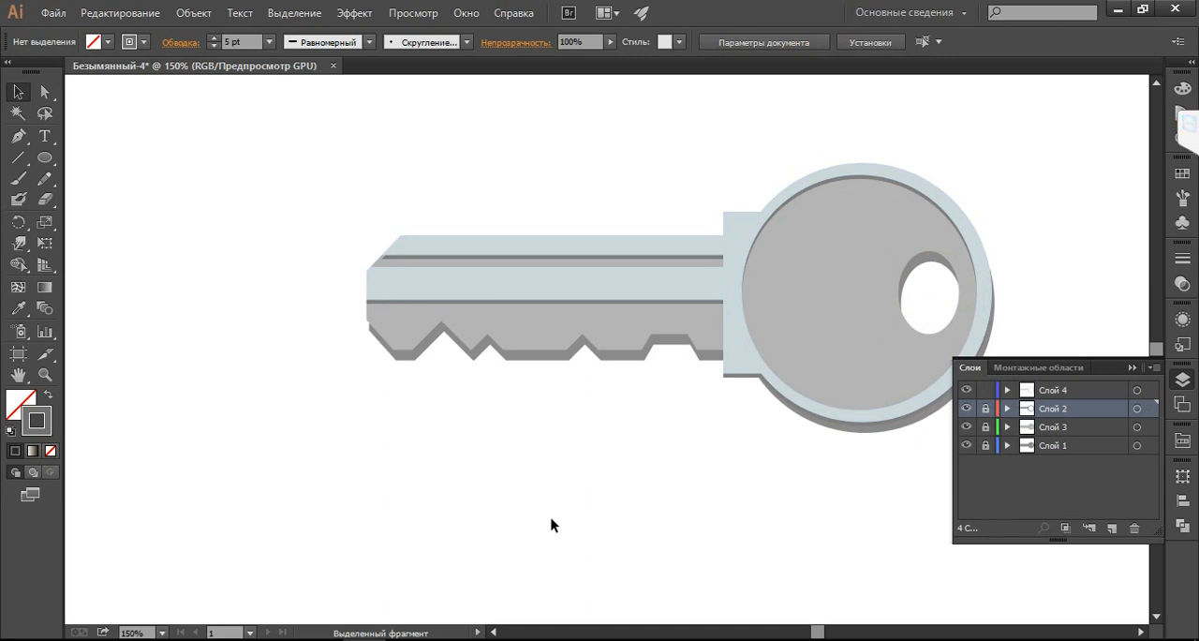
Check the reference image, make Слой 4 active and draw a small upright ellipse outline on the empty area above the key's tip
key(alt+Tab)
key(alt+Tab)
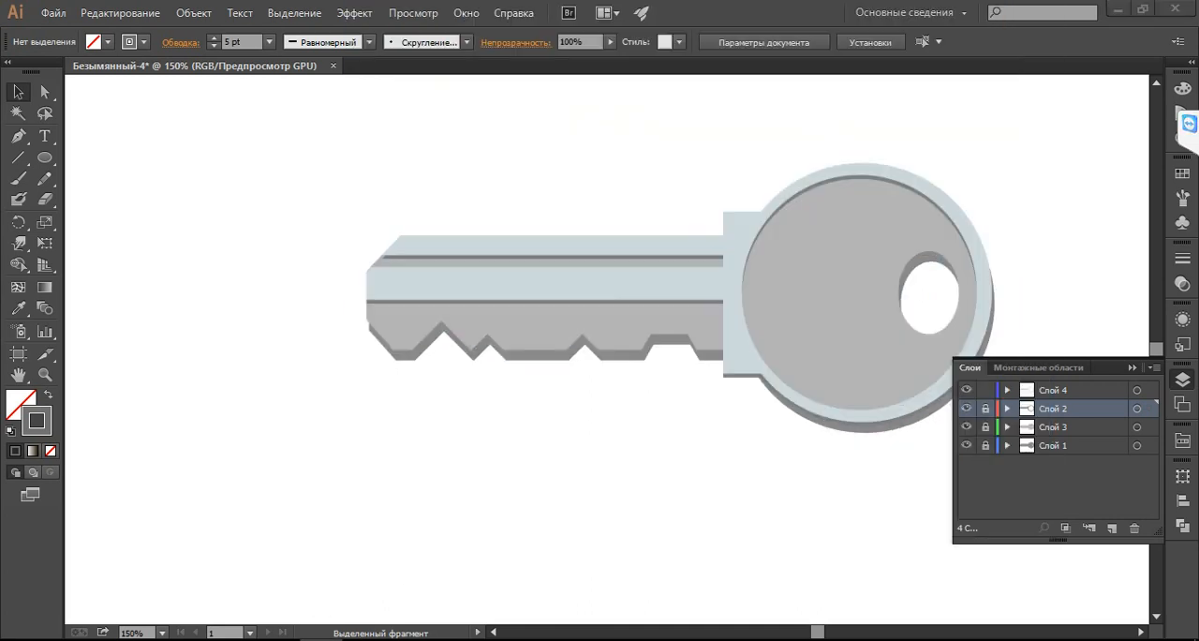
click(1063, 389)
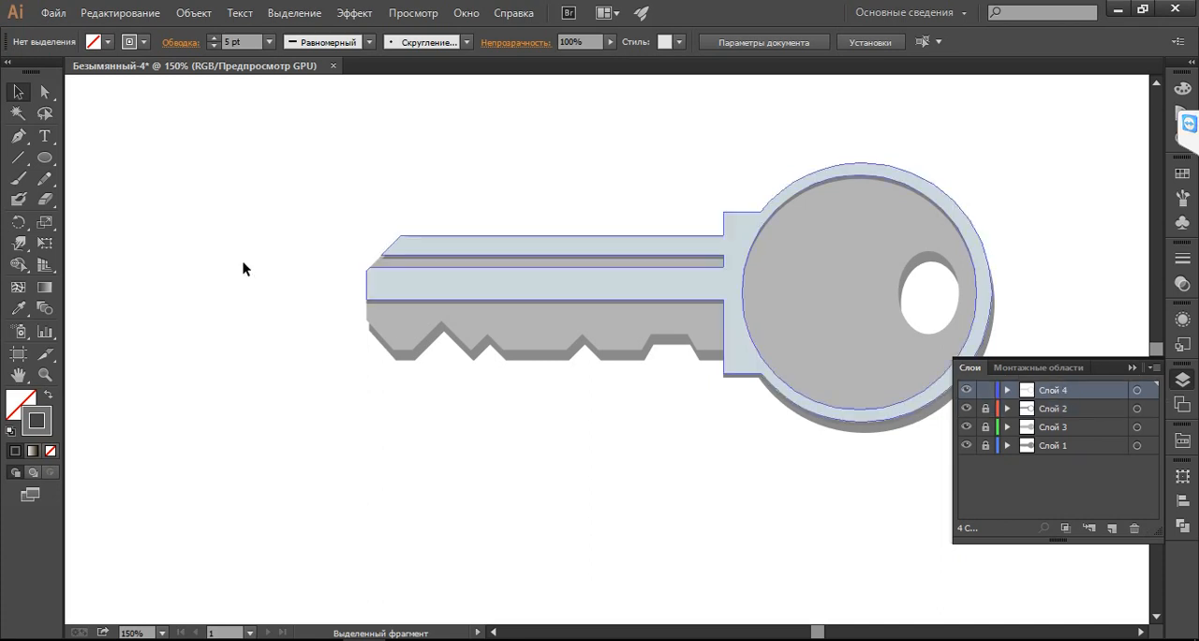
click(44, 157)
mouse_move(233, 153)
mouse_down()
mouse_move(278, 219)
mouse_move(277, 242)
mouse_move(281, 227)
mouse_up()
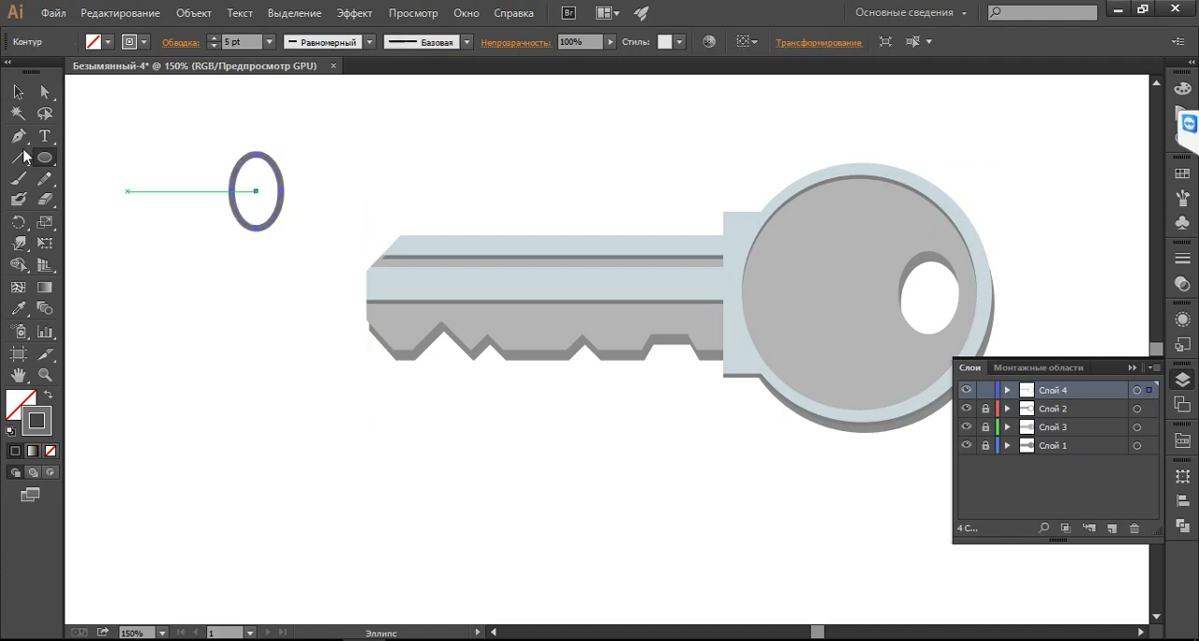
click(18, 91)
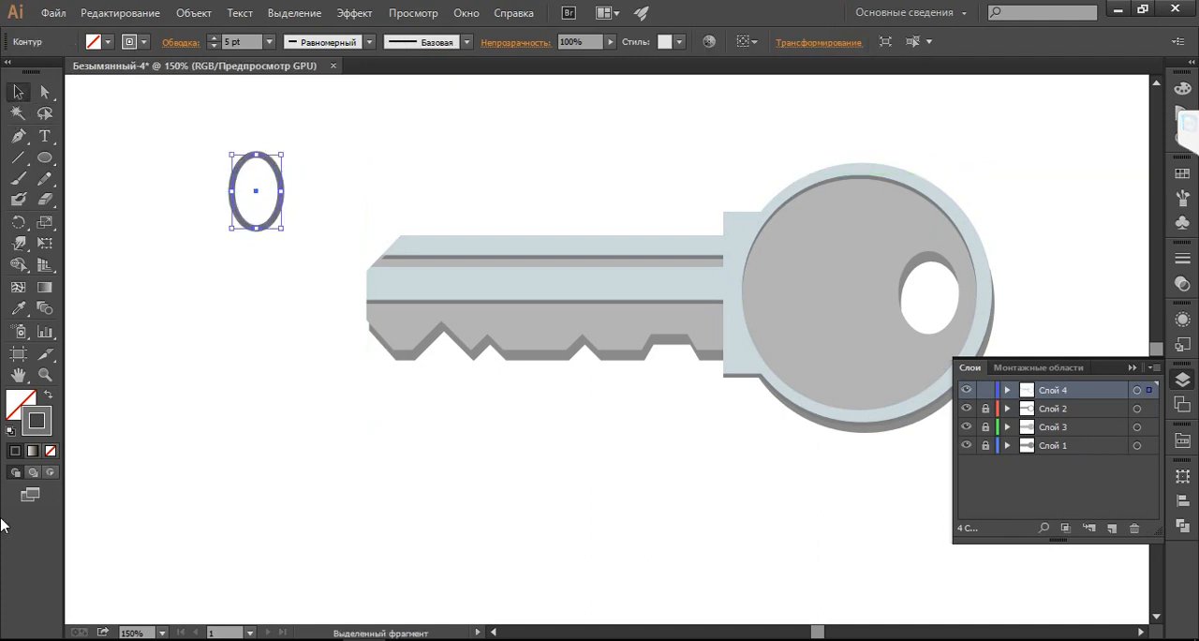
Change the new ellipse's outline to a lighter neutral grey
double_click(36, 420)
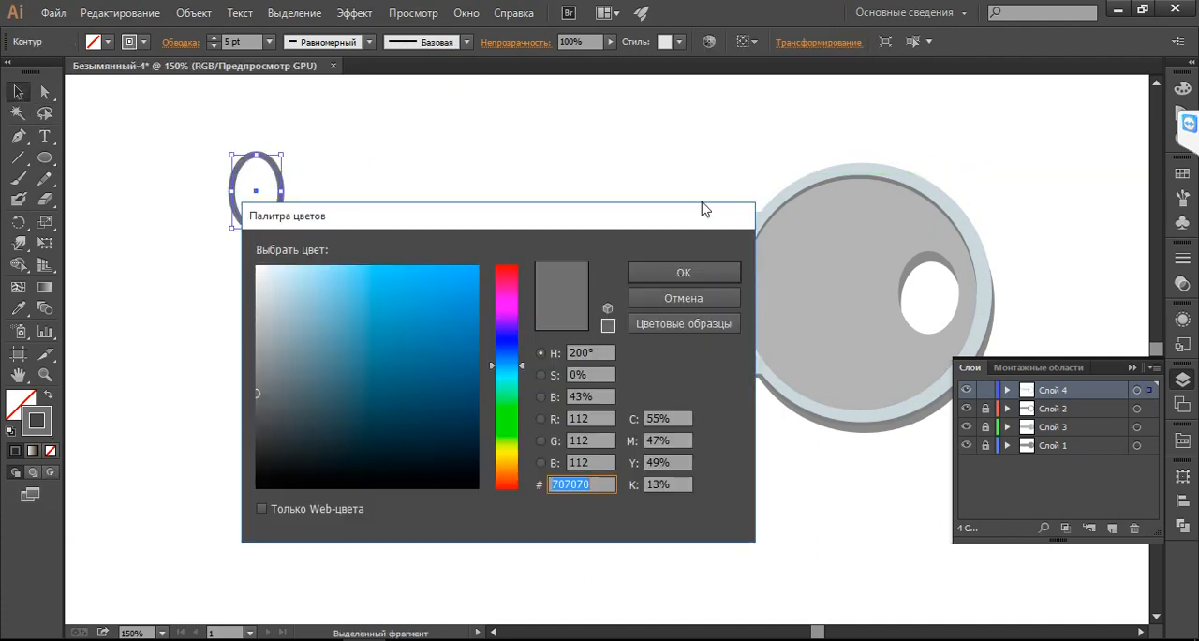
click(258, 333)
click(652, 271)
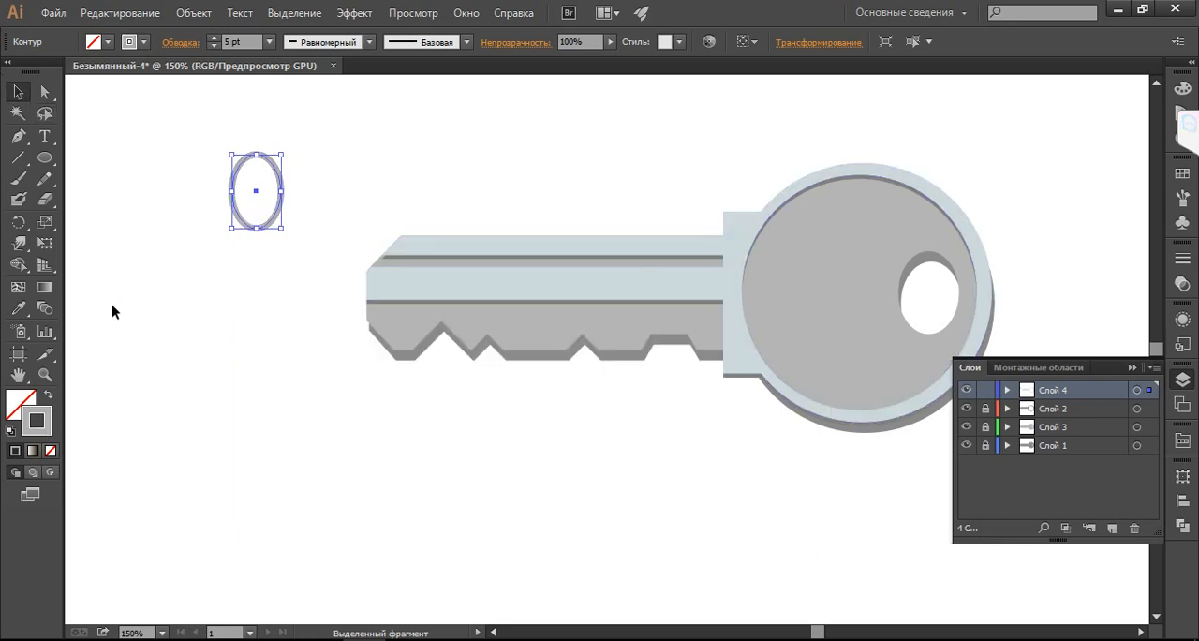
Save the pale blue-grey fill CED8DB of the key's rim and collar as a new colour swatch
click(1182, 174)
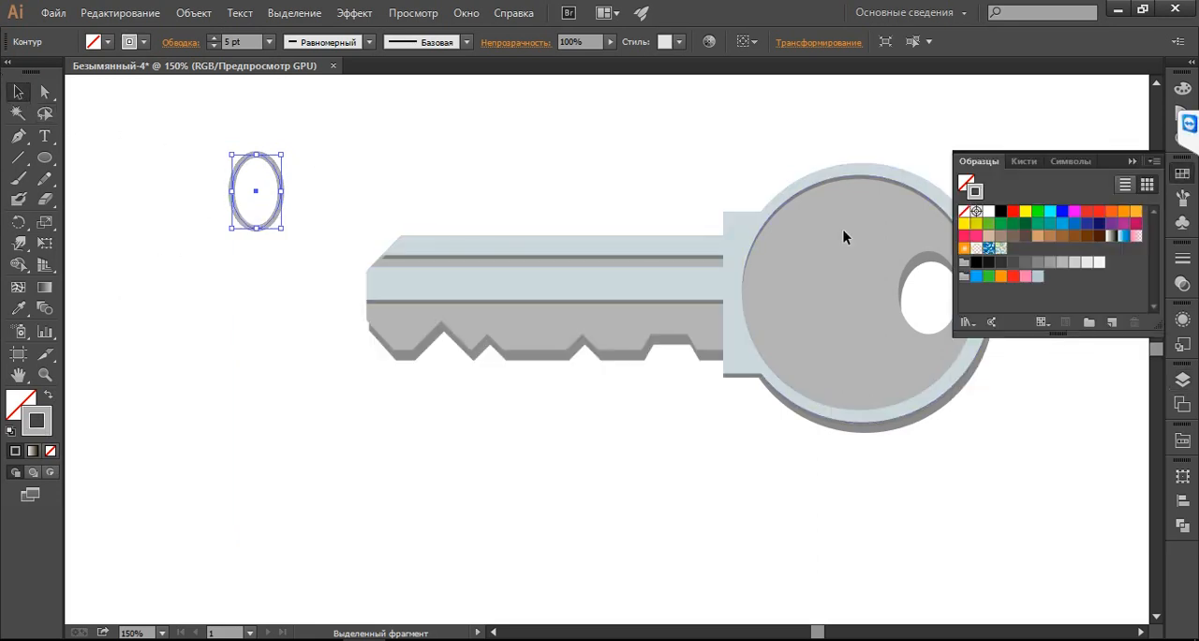
click(681, 300)
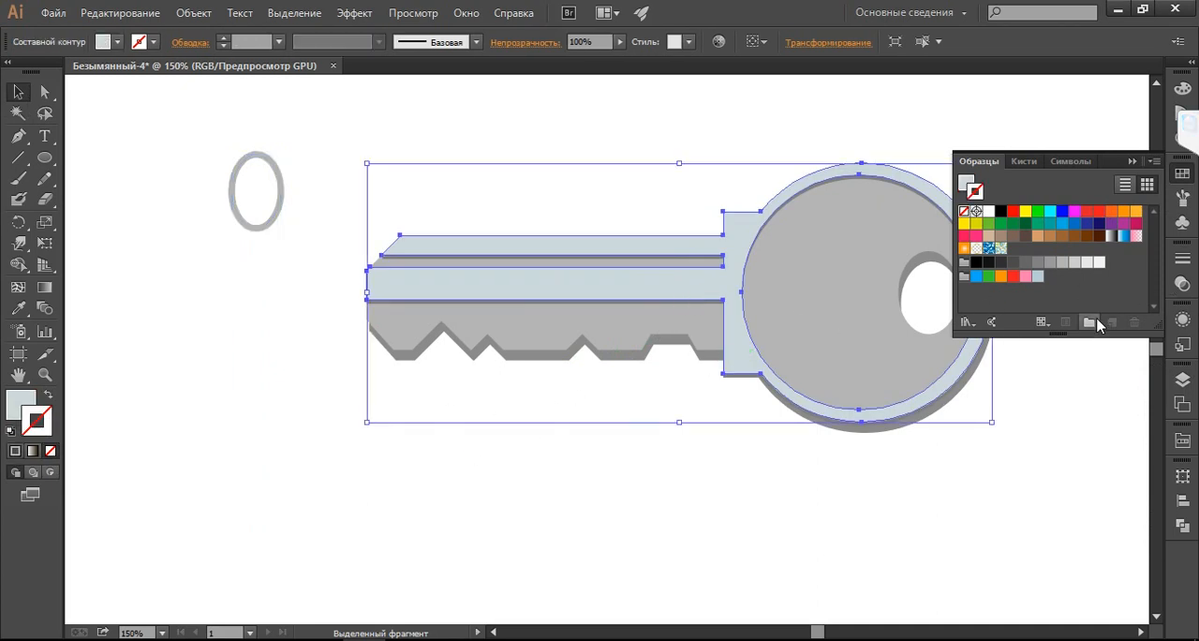
click(292, 439)
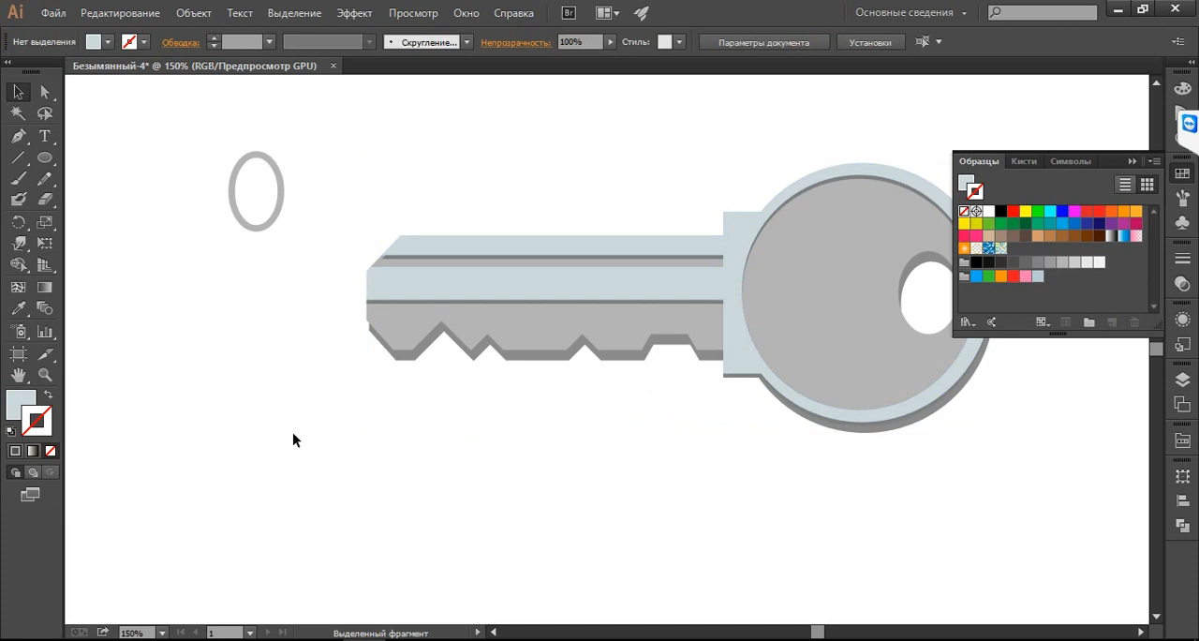
click(465, 284)
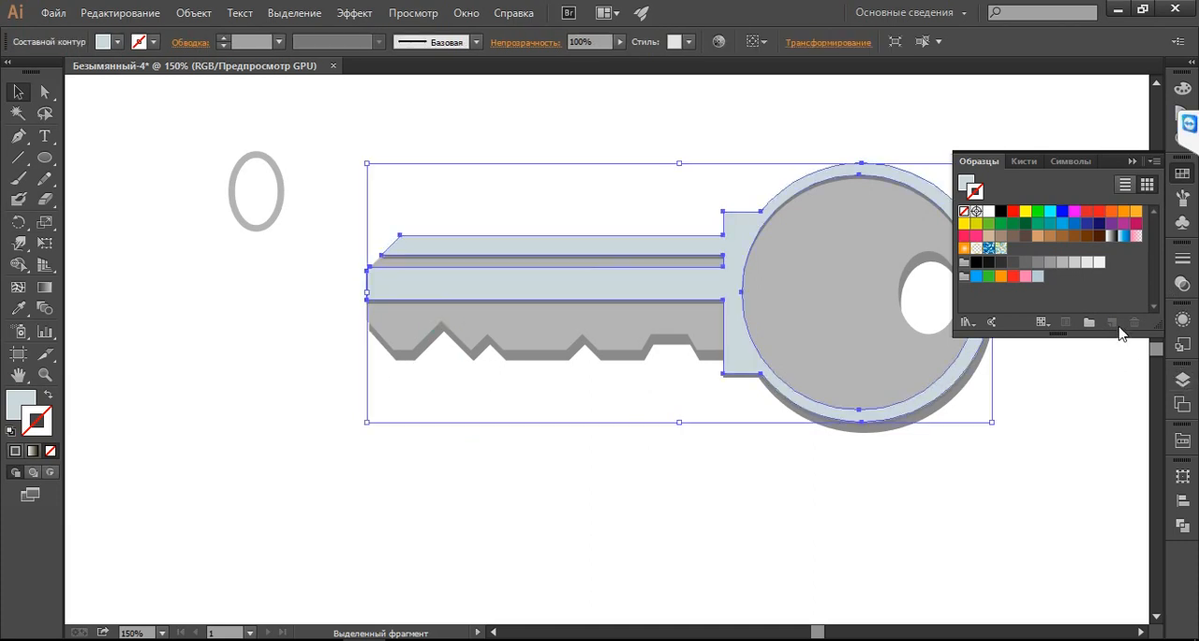
click(19, 400)
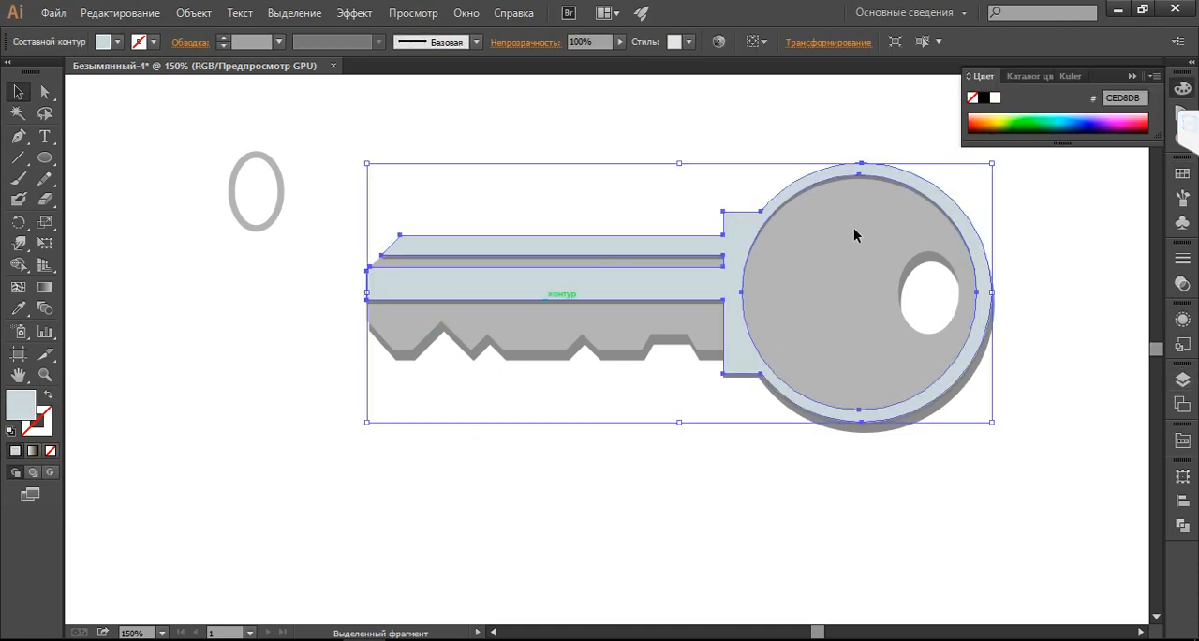
click(1181, 173)
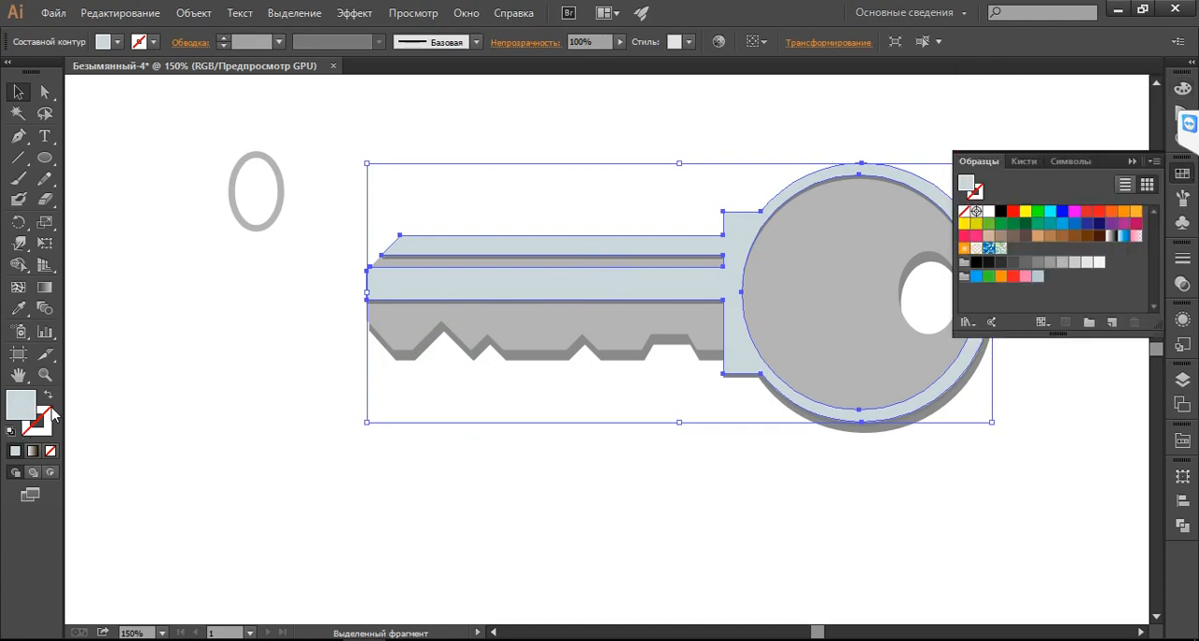
drag(30, 409, 1054, 293)
Apply the saved pale blue-grey swatch to the small ellipse's outline and leave it without a fill
click(281, 192)
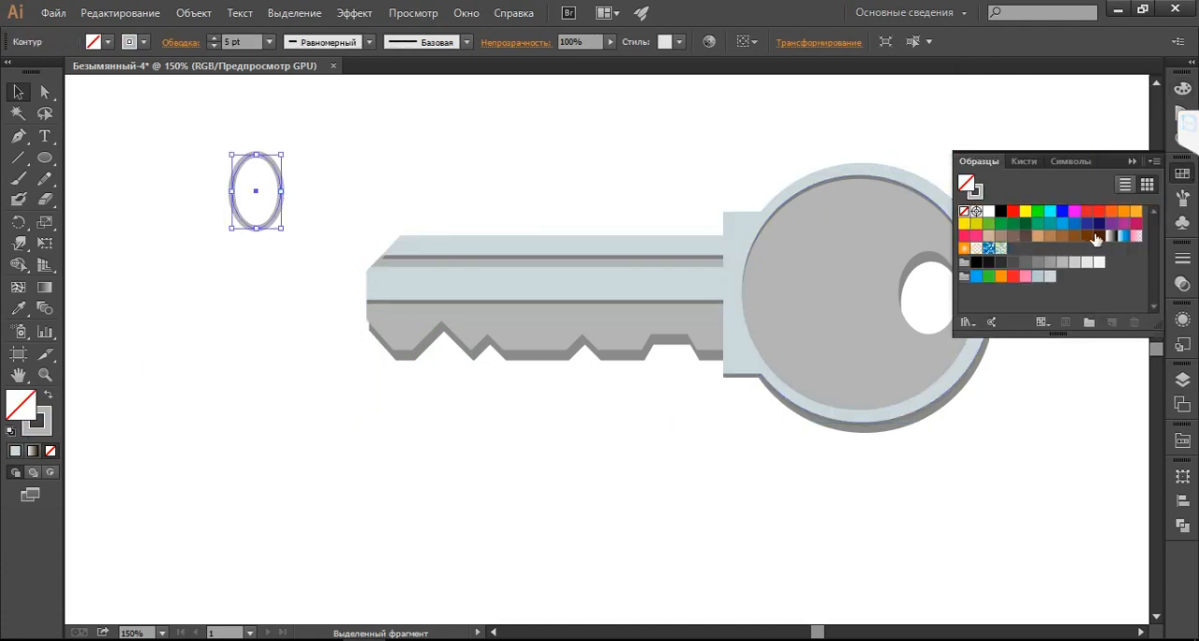
click(1050, 279)
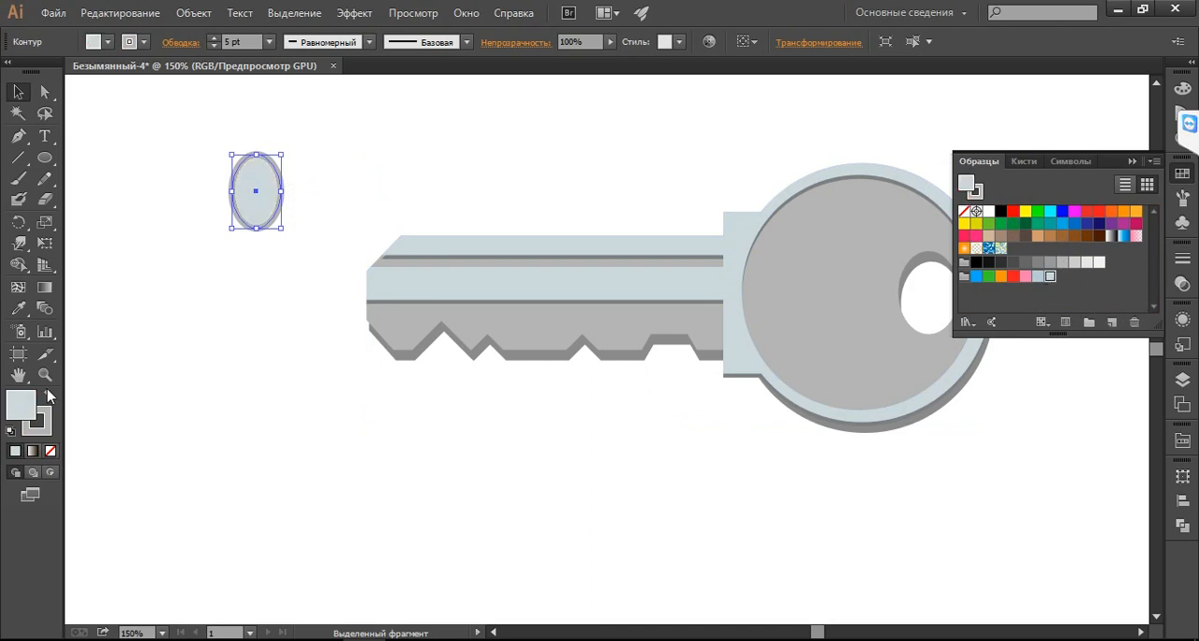
click(50, 451)
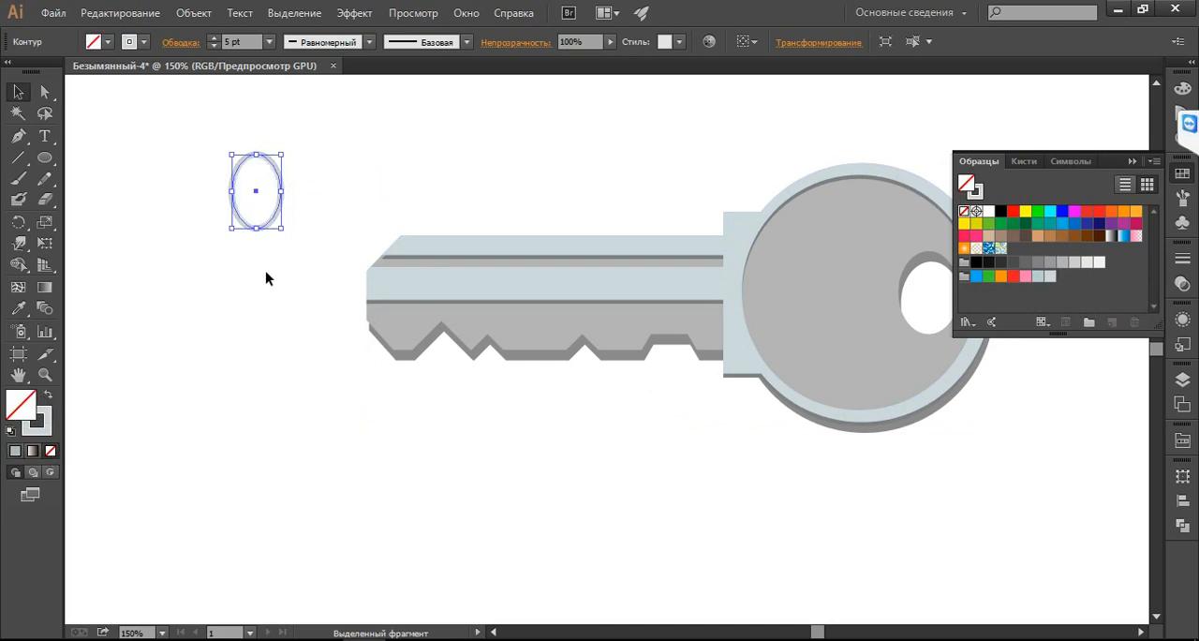
Move the pale ellipse onto the keyring hole, enlarge it to frame the hole and nudge it up and left into place
drag(277, 210, 966, 301)
drag(901, 261, 899, 247)
key(Up)
key(Up)
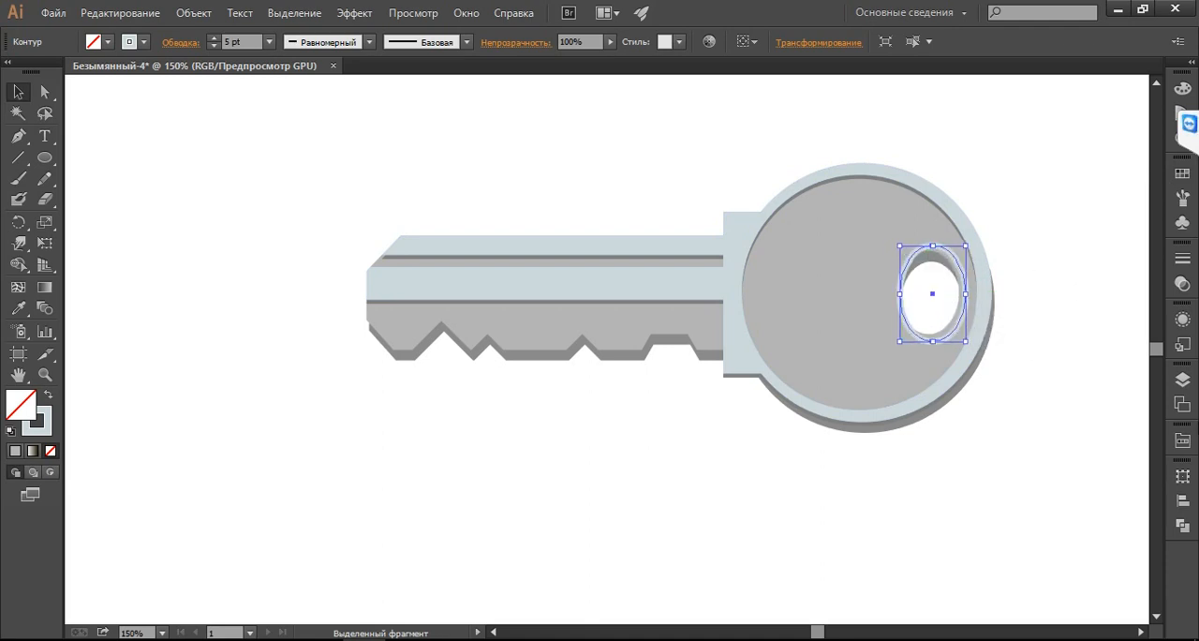
key(Left)
key(Left)
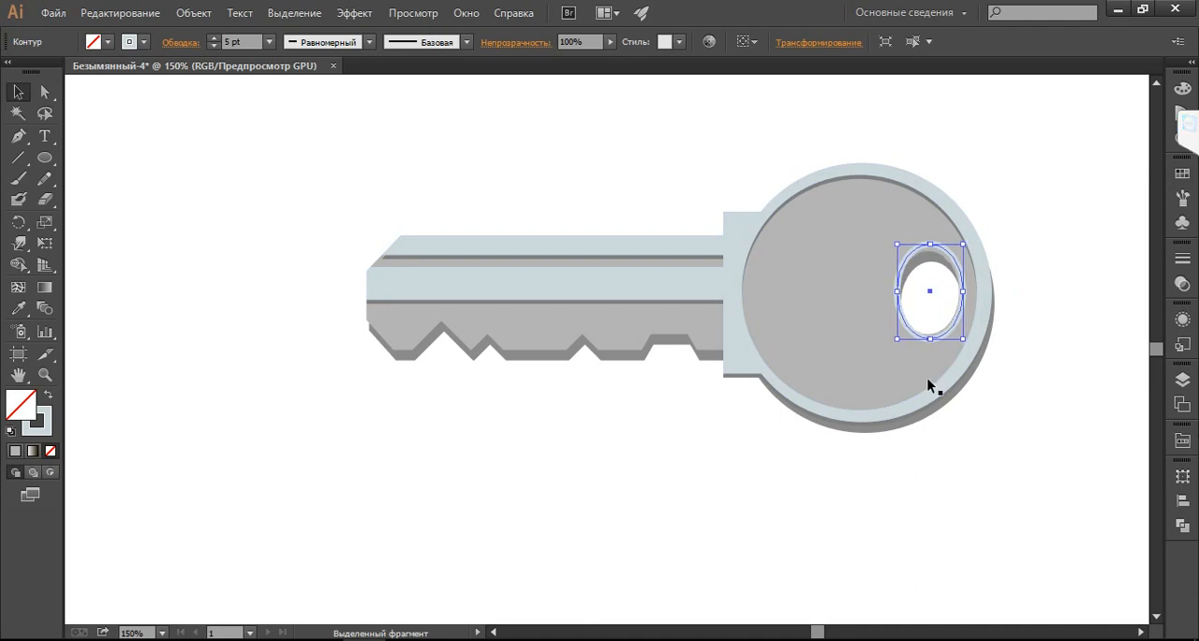
drag(929, 338, 932, 339)
drag(931, 246, 930, 245)
Turn snapping to the grid on and back off
click(410, 14)
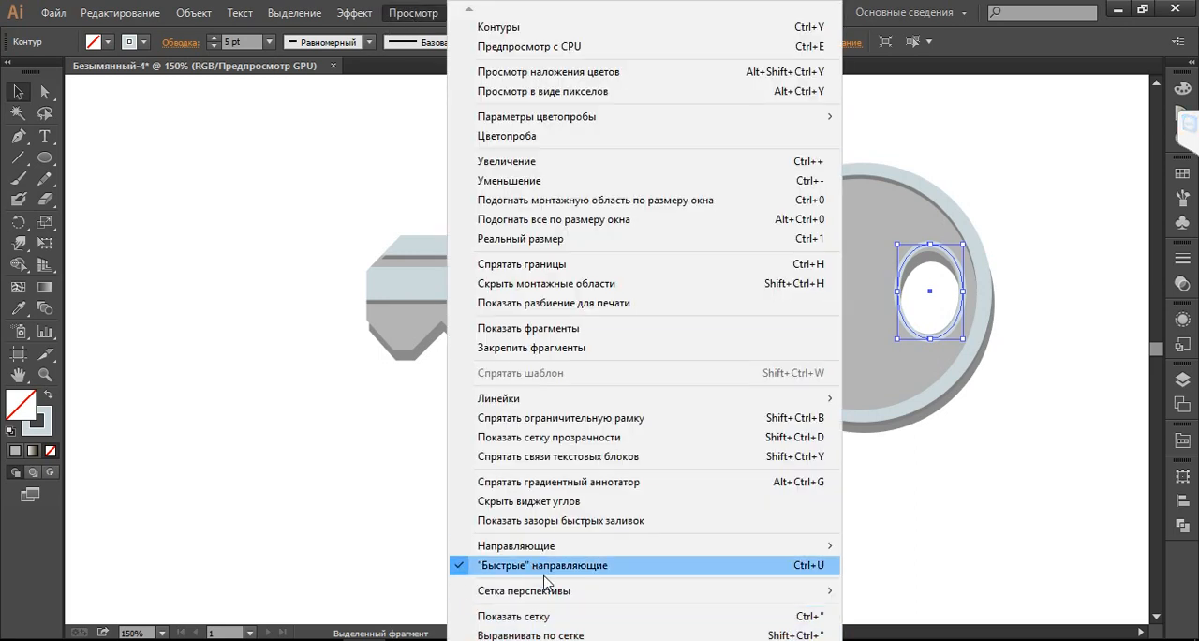
click(511, 636)
click(434, 15)
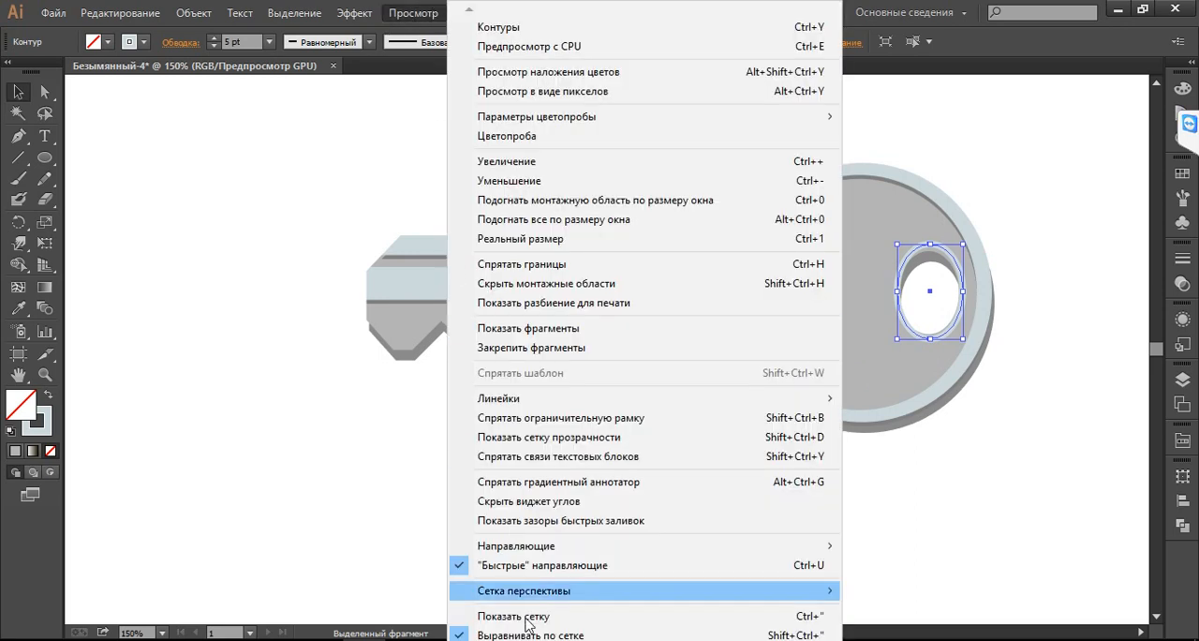
click(522, 636)
click(436, 13)
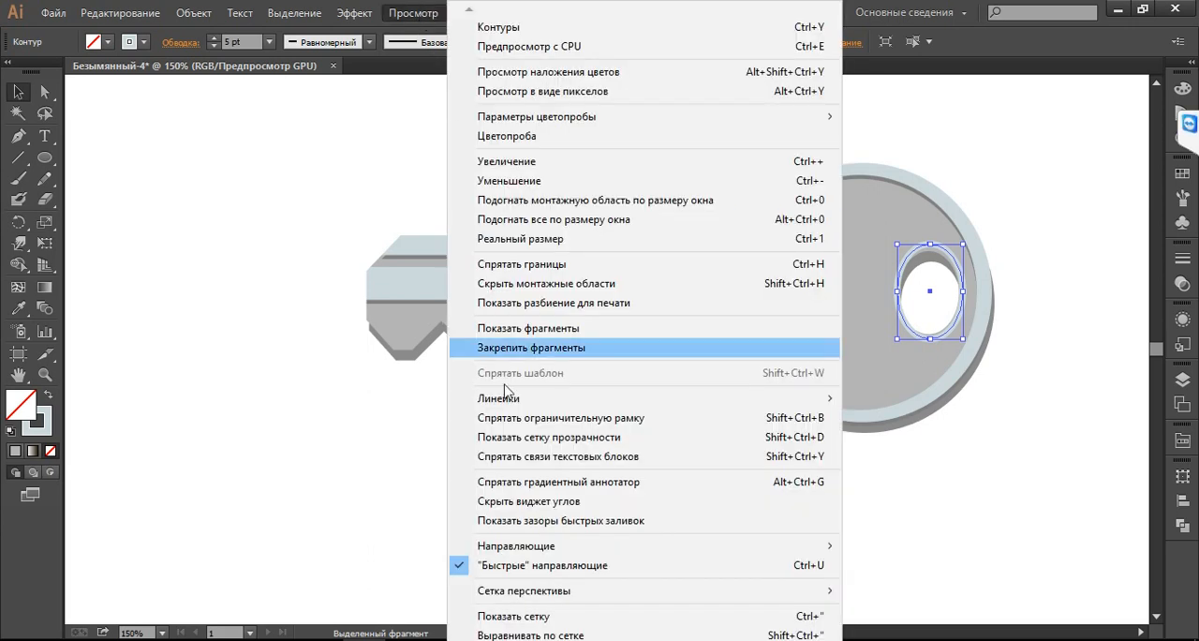
scroll(644, 324, down, 3)
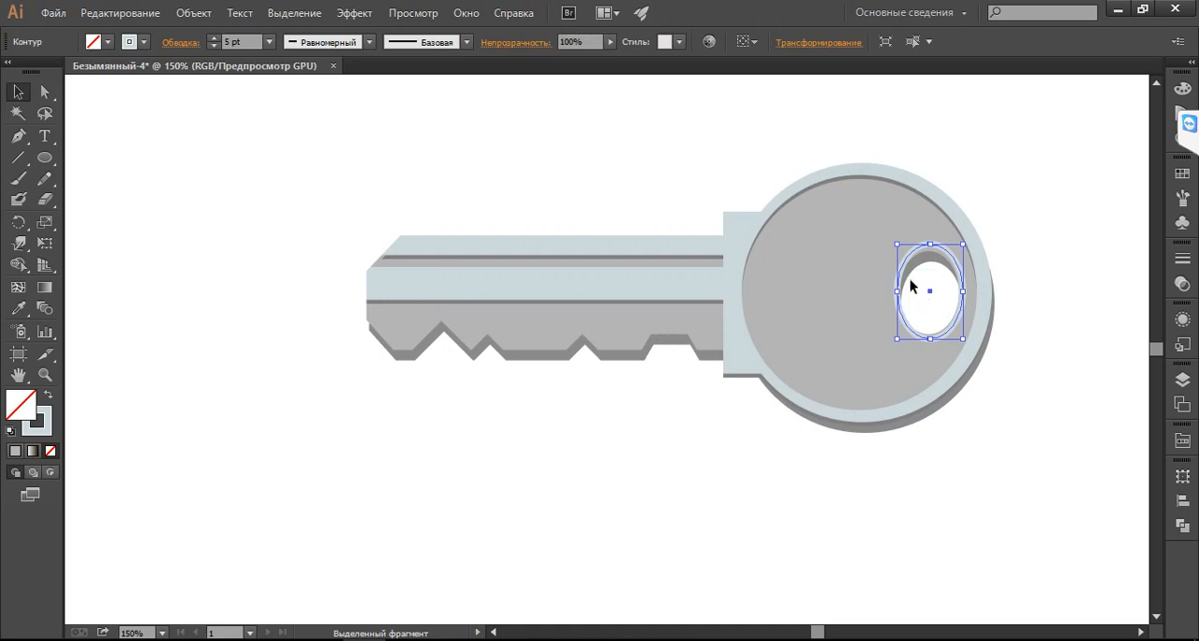
Shrink the pale ring around the keyring hole slightly, nudge it up to border the hole's shadow edge, and deselect it
drag(929, 245, 930, 250)
key(ctrl+plus)
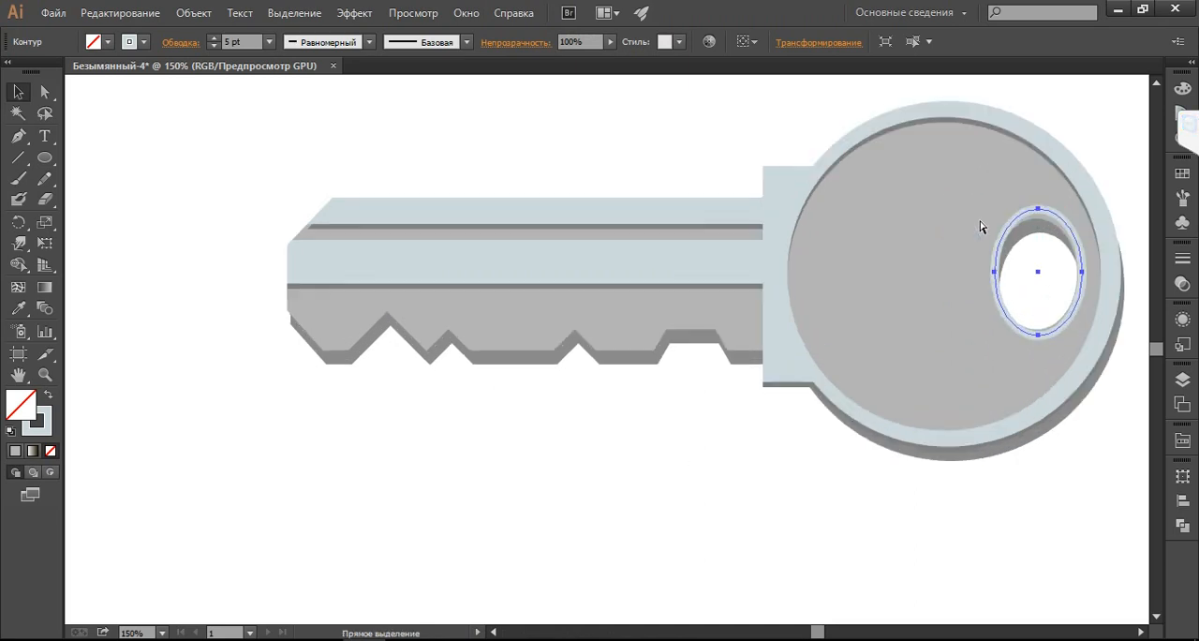
key(ctrl+plus)
key(ctrl+plus)
key(space)
drag(817, 292, 246, 543)
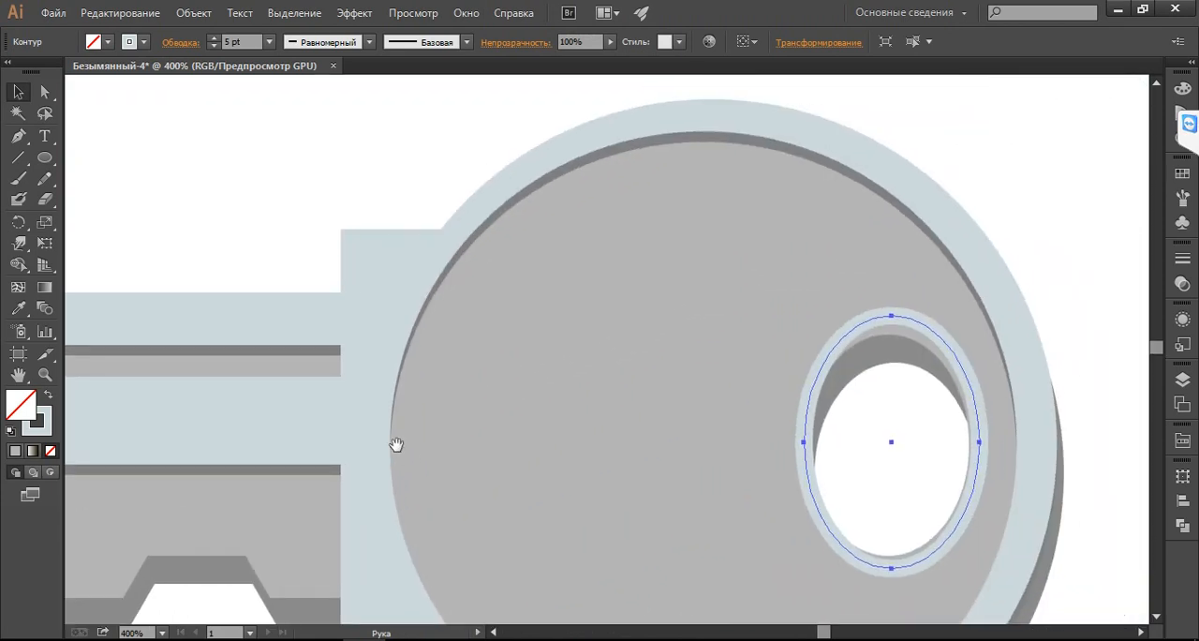
key(a)
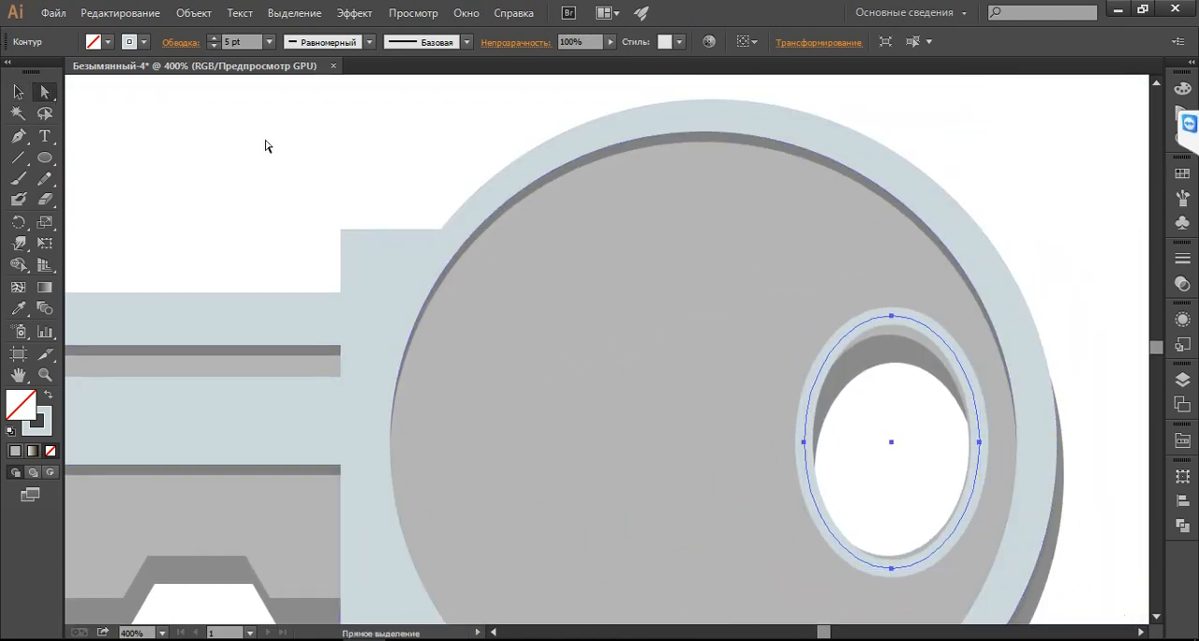
click(18, 91)
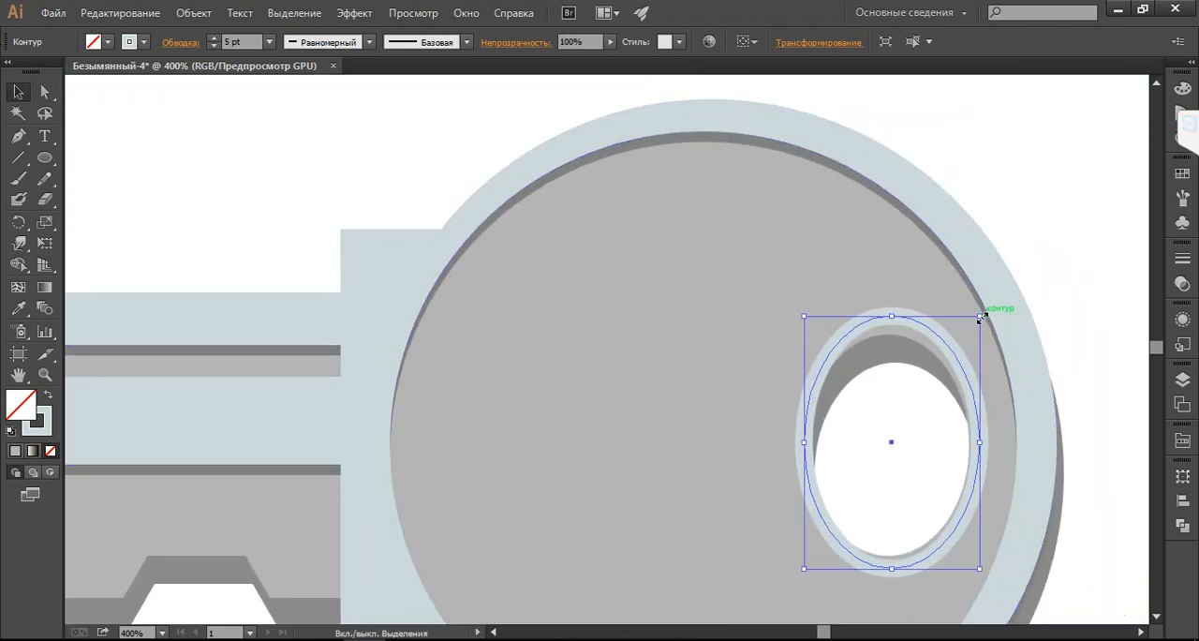
drag(980, 316, 969, 328)
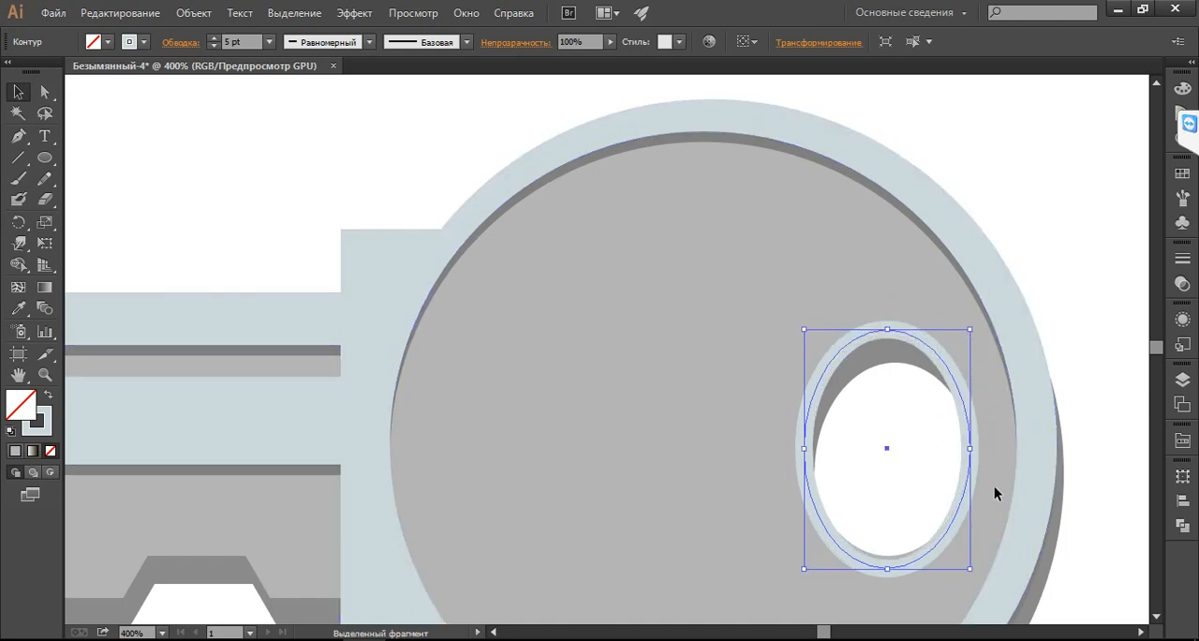
key(Up)
key(Up)
key(Down)
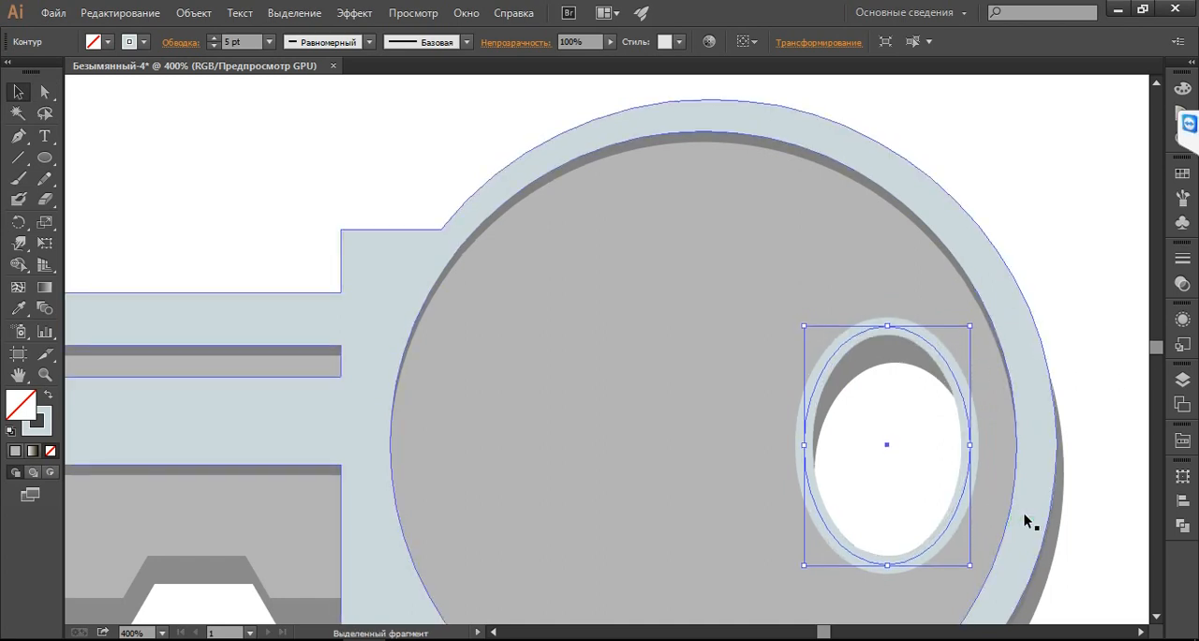
key(ctrl+0)
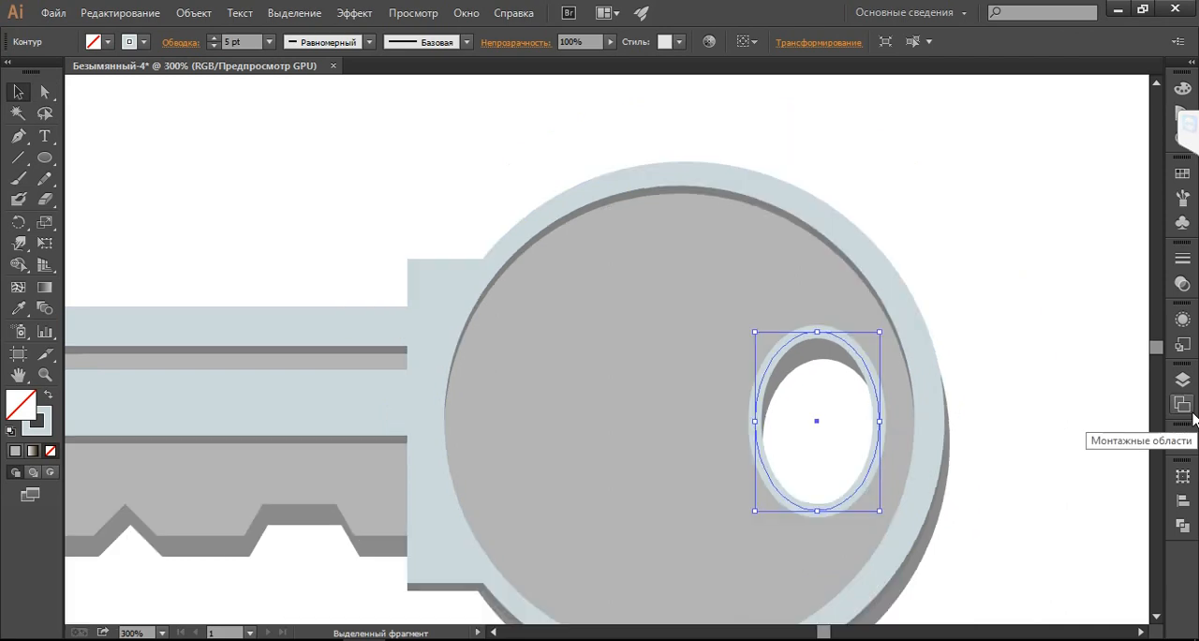
key(space)
drag(789, 195, 848, 181)
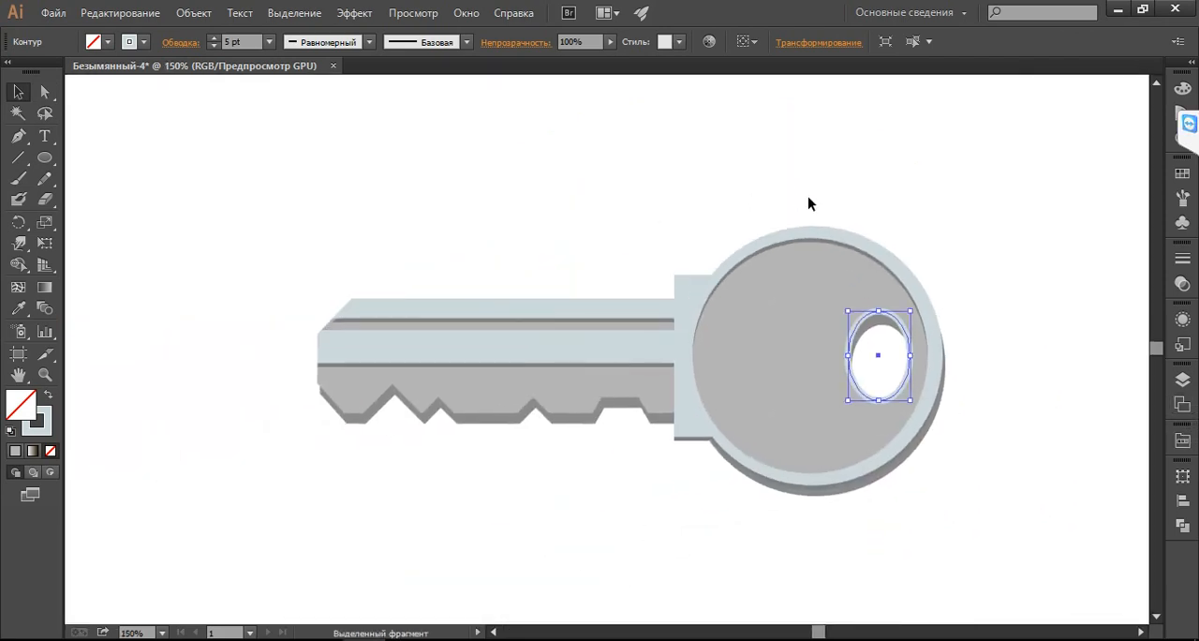
click(904, 199)
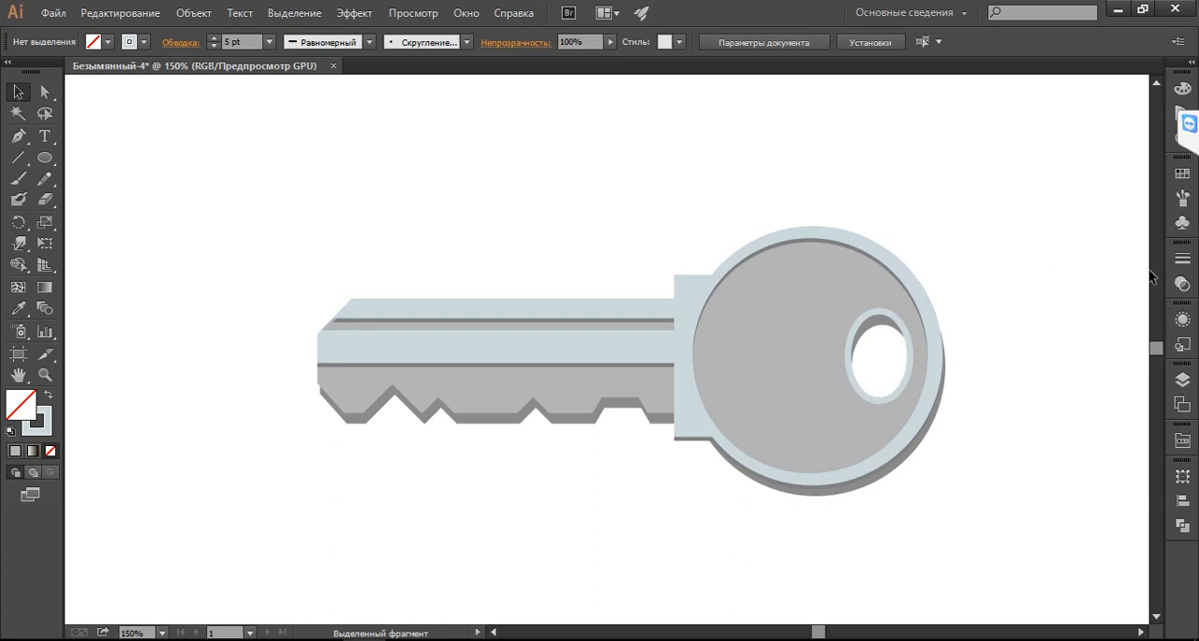
Hide and reshow Слой 4 and Слой 2 in turn to check which parts of the key each layer holds
click(1182, 379)
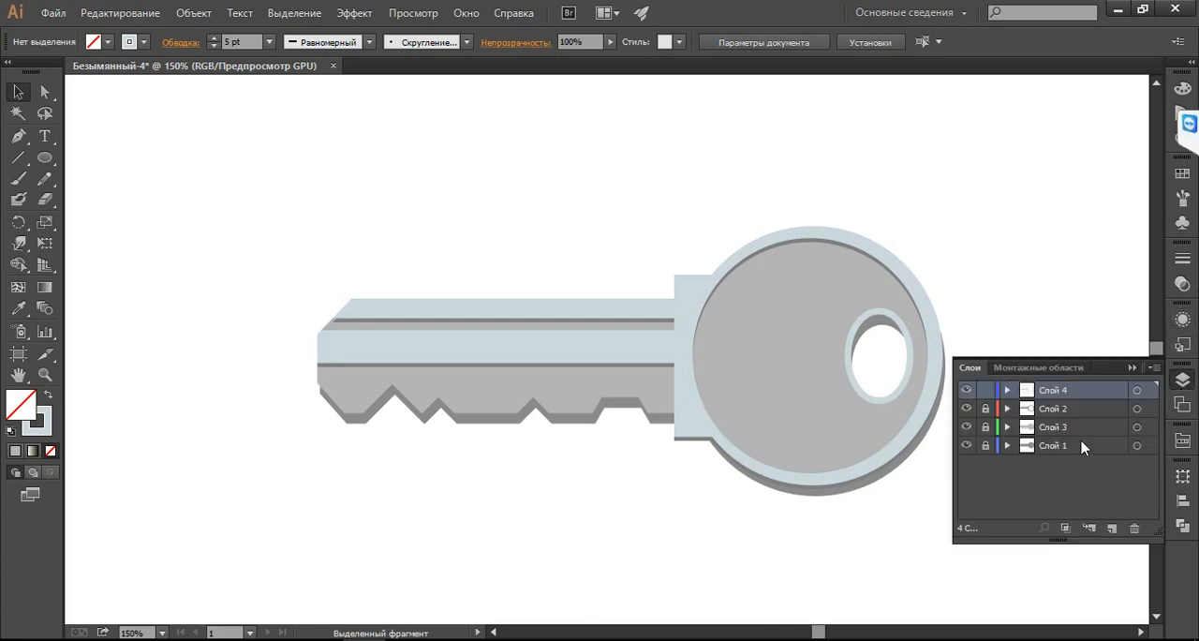
click(967, 389)
click(966, 389)
click(966, 409)
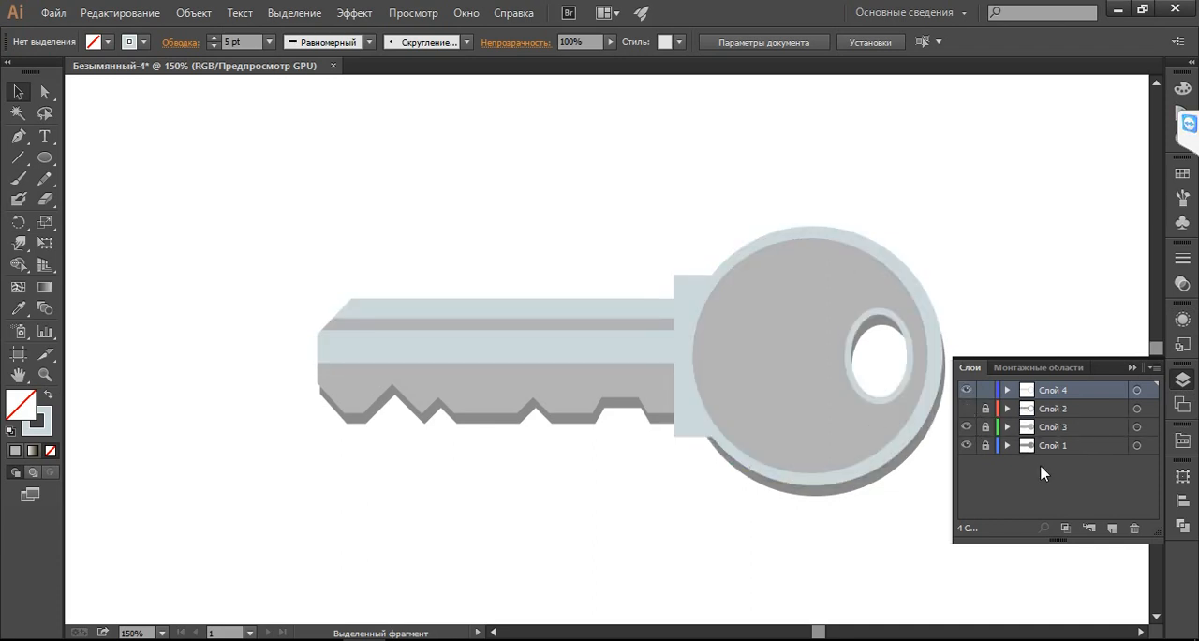
click(967, 409)
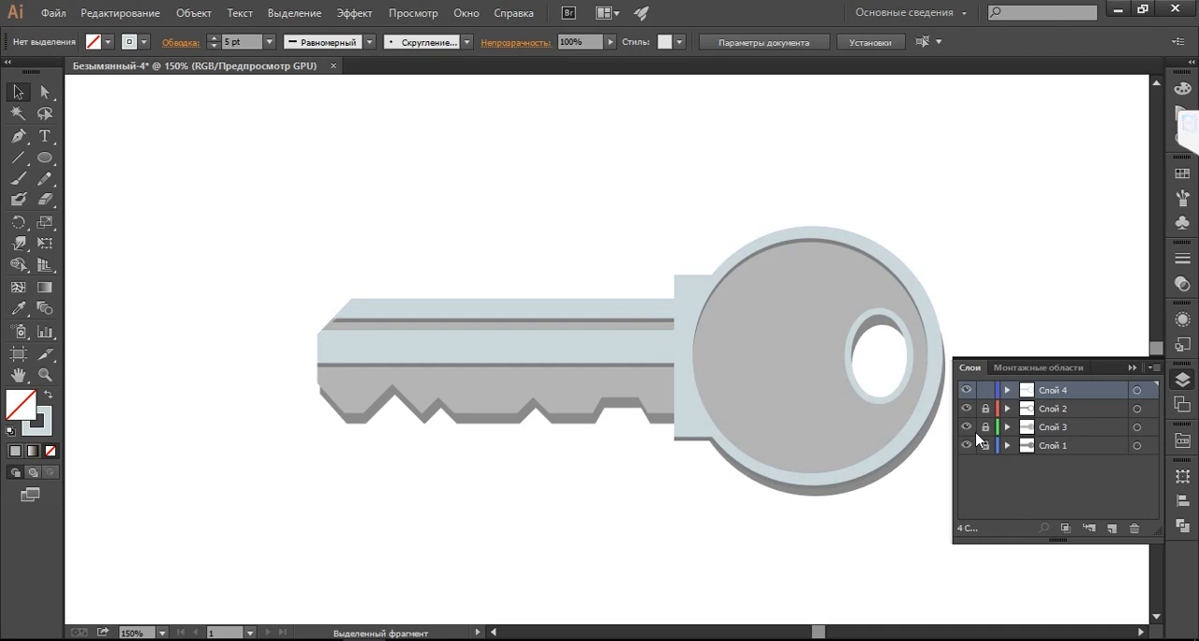
Set the row size of the layer list to Большой so its thumbnails are larger
click(1153, 370)
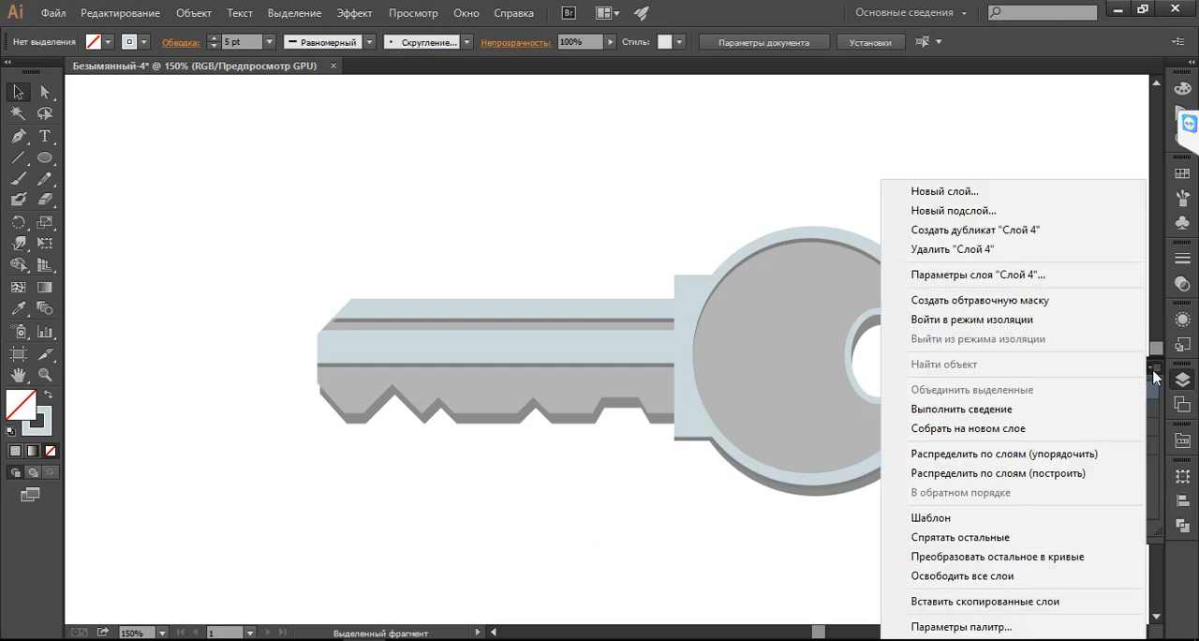
click(961, 626)
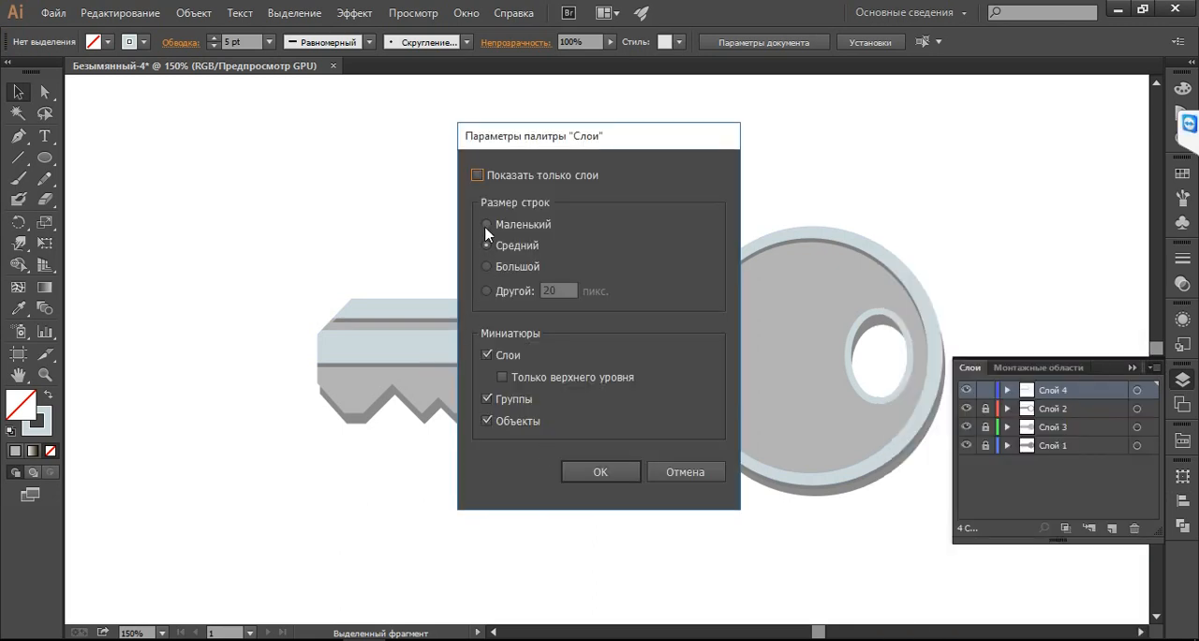
click(487, 267)
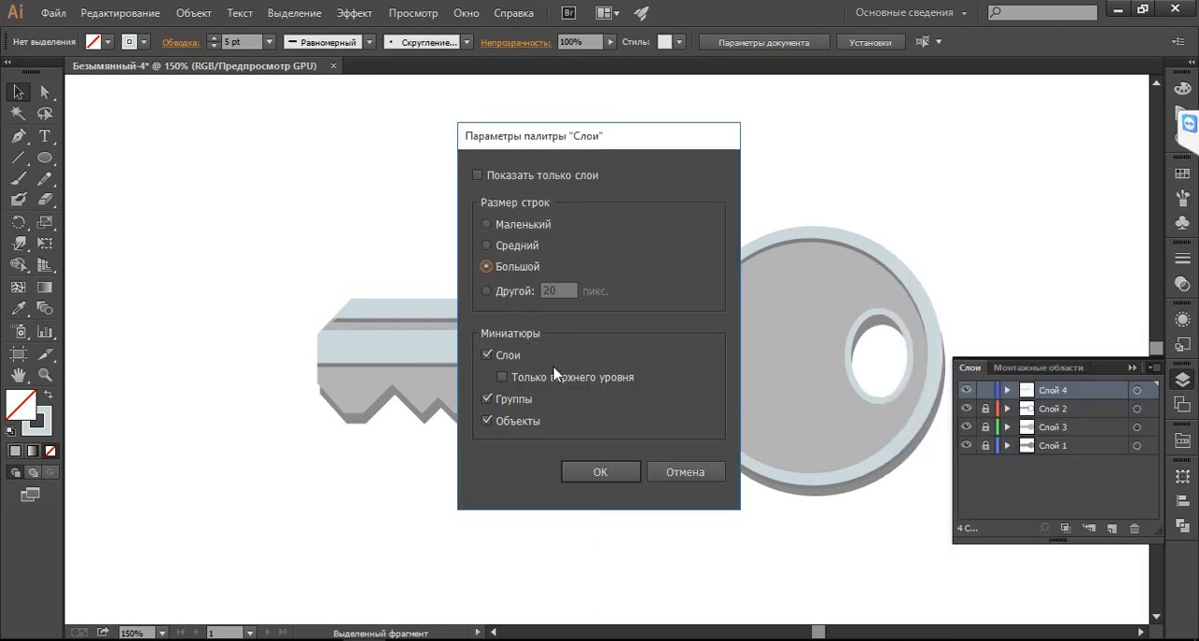
click(596, 471)
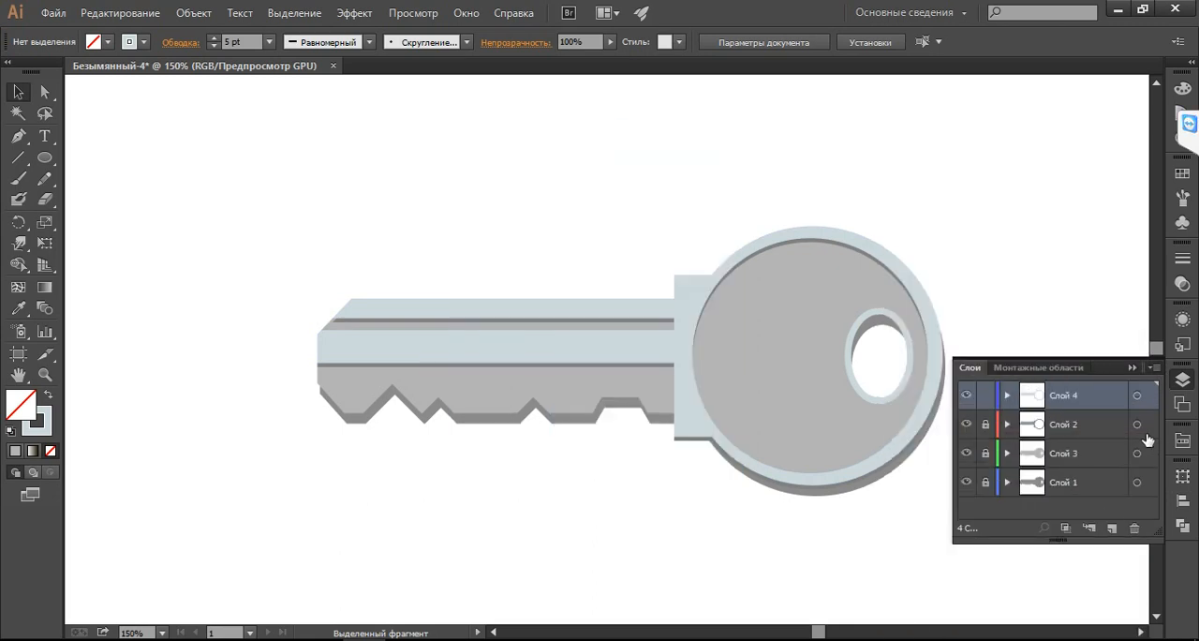